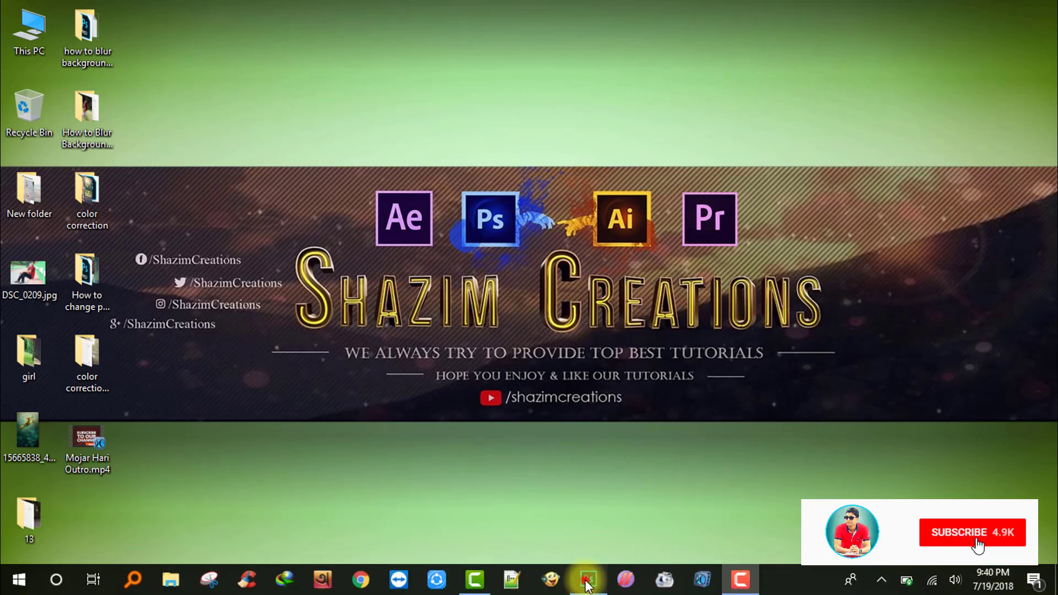
Launch Photoshop from the Windows taskbar.
{"action": "left_click", "coordinate": [587, 586]}
Open the spring_2 JPG photo of the red-haired girl in the meadow.
{"action": "left_click", "coordinate": [73, 19]}
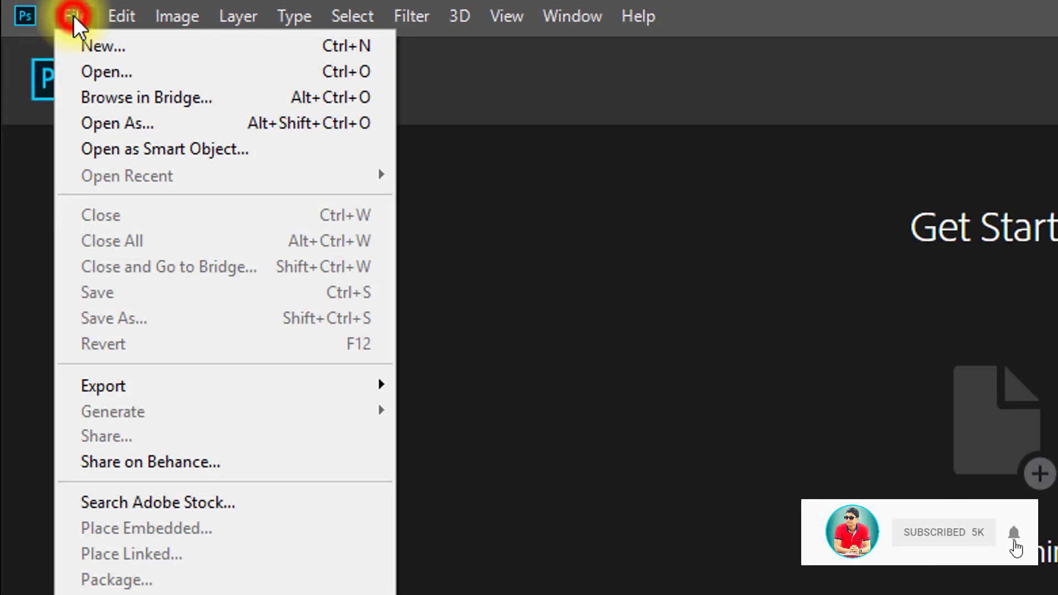
{"action": "left_click", "coordinate": [113, 72]}
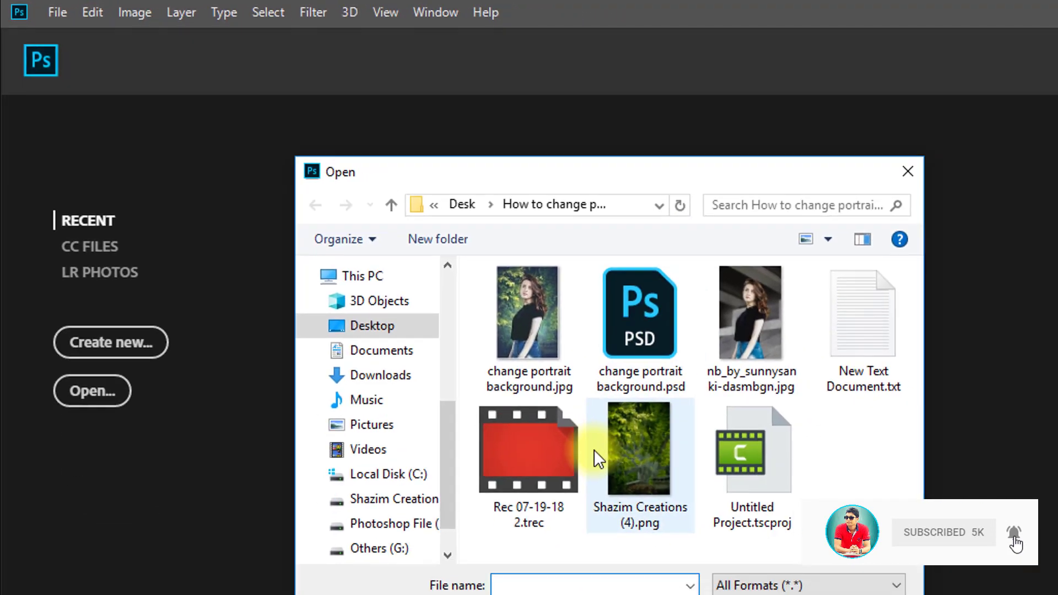
{"action": "left_click", "coordinate": [579, 295]}
{"action": "left_click", "coordinate": [688, 561]}
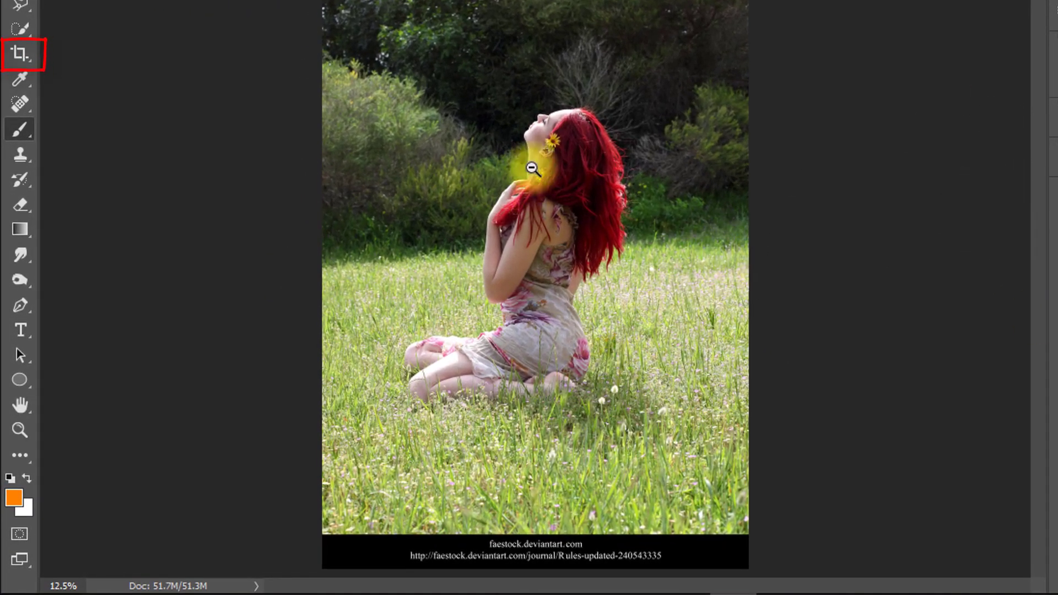
Crop the black credit banner off the bottom, duplicate to Layer 1, and hide Background.
{"action": "left_click_drag", "start_coordinate": [528, 568], "coordinate": [526, 552]}
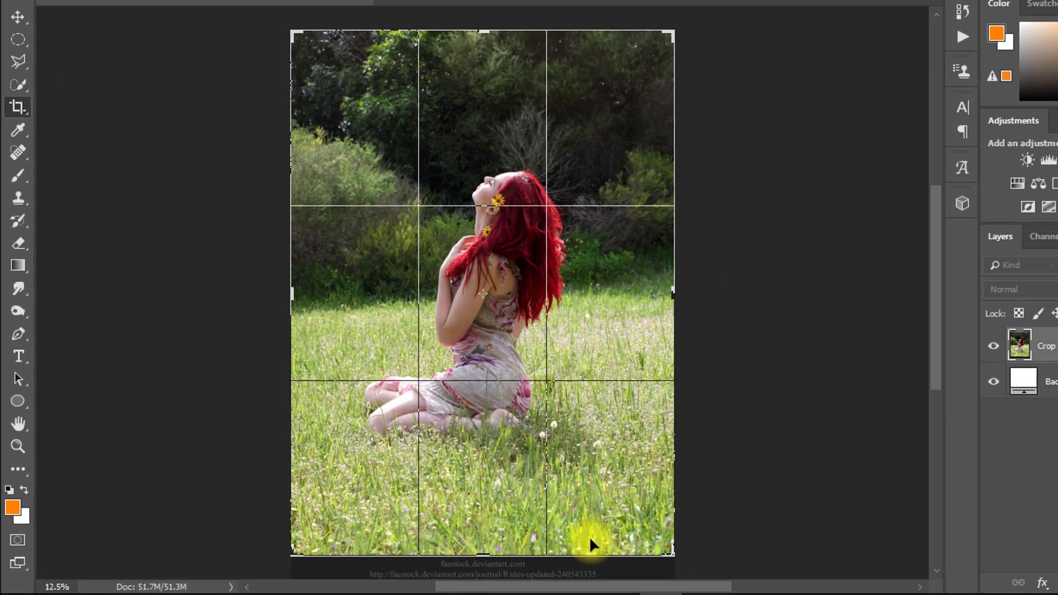
{"action": "key", "text": "Return"}
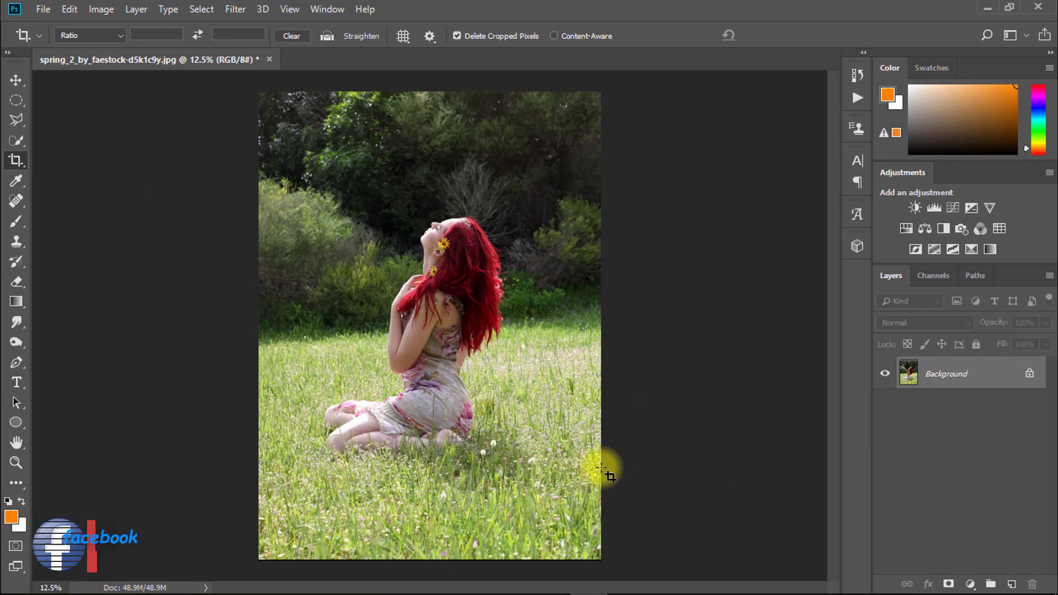
{"action": "scroll", "coordinate": [602, 465], "scroll_direction": "up", "scroll_amount": 2}
{"action": "left_click_drag", "start_coordinate": [449, 510], "coordinate": [450, 445]}
{"action": "scroll", "coordinate": [450, 445], "scroll_direction": "up", "scroll_amount": 5}
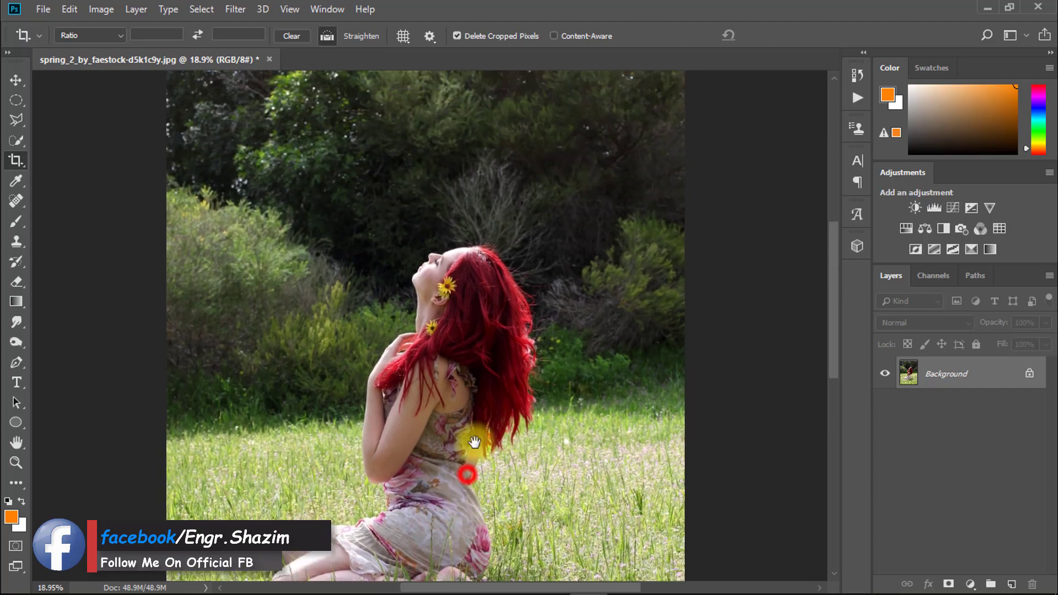
{"action": "key", "text": "ctrl+j"}
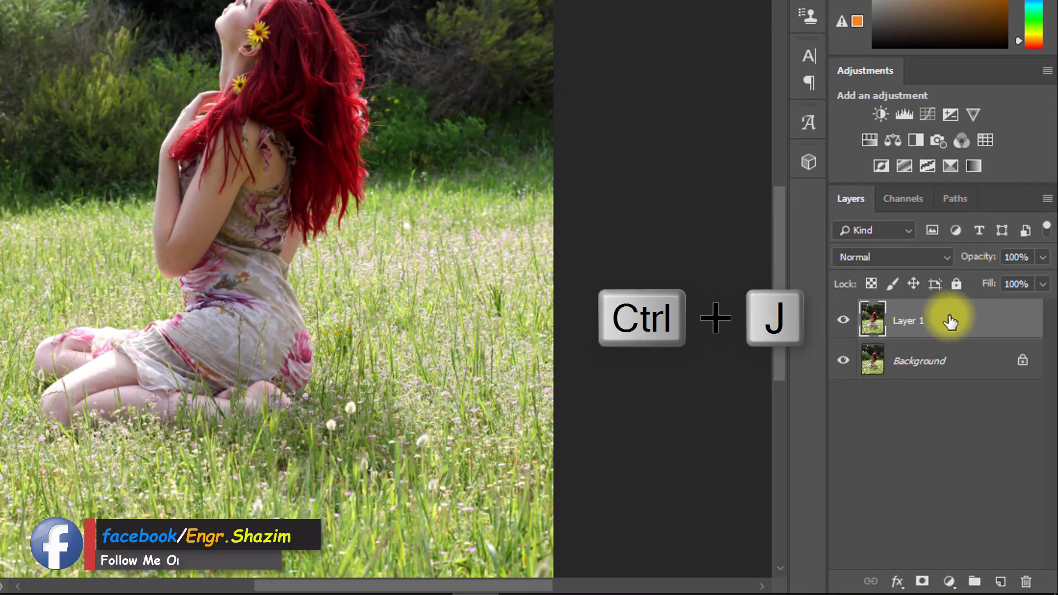
{"action": "left_click", "coordinate": [843, 360]}
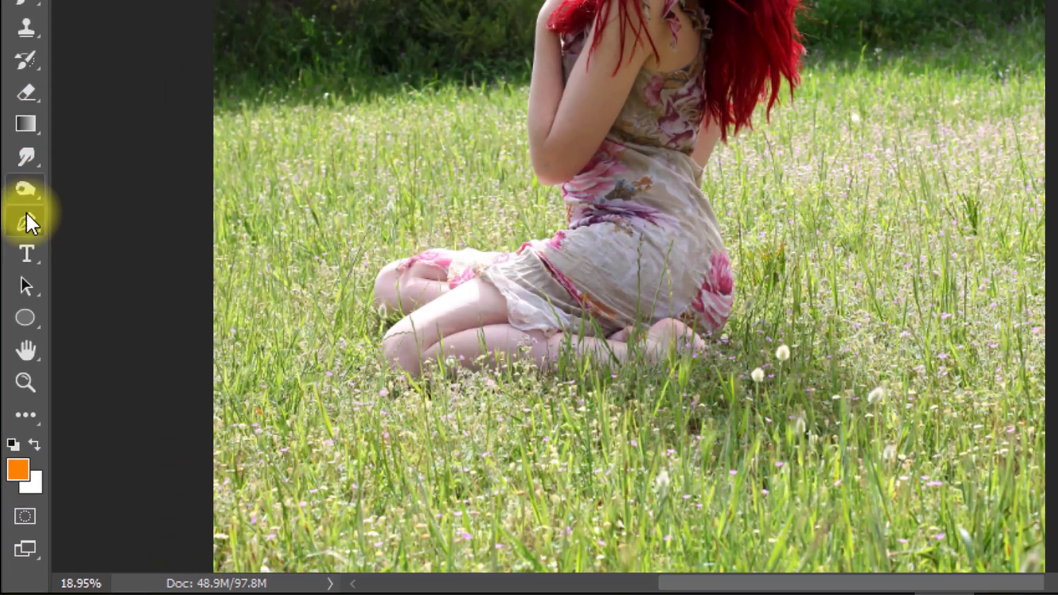
With the Pen Tool, trace anchors along the girl's knees, dress edge, arm and neck.
{"action": "right_click", "coordinate": [17, 352]}
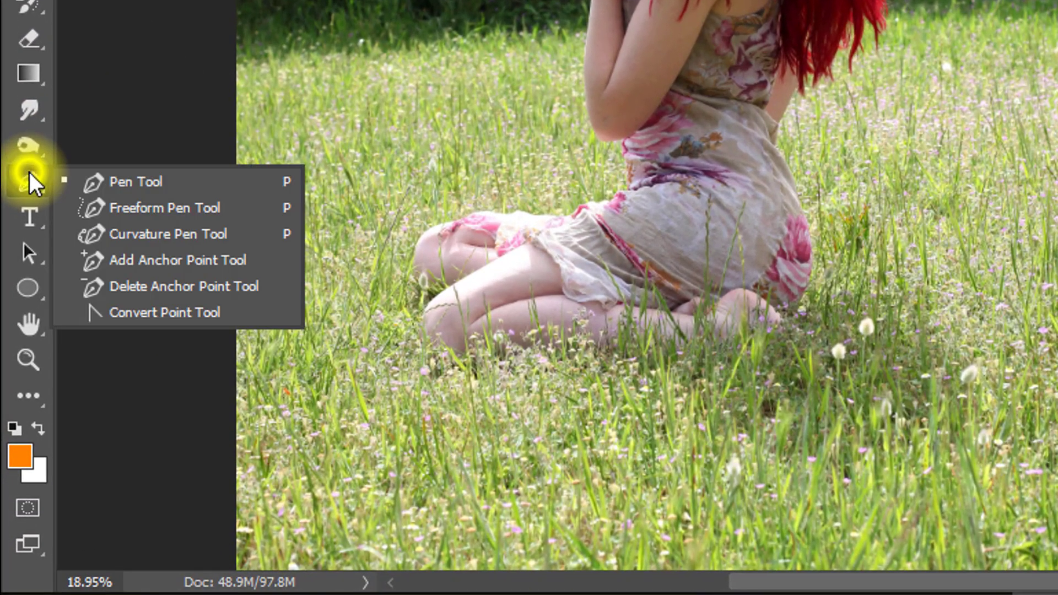
{"action": "left_click", "coordinate": [114, 356]}
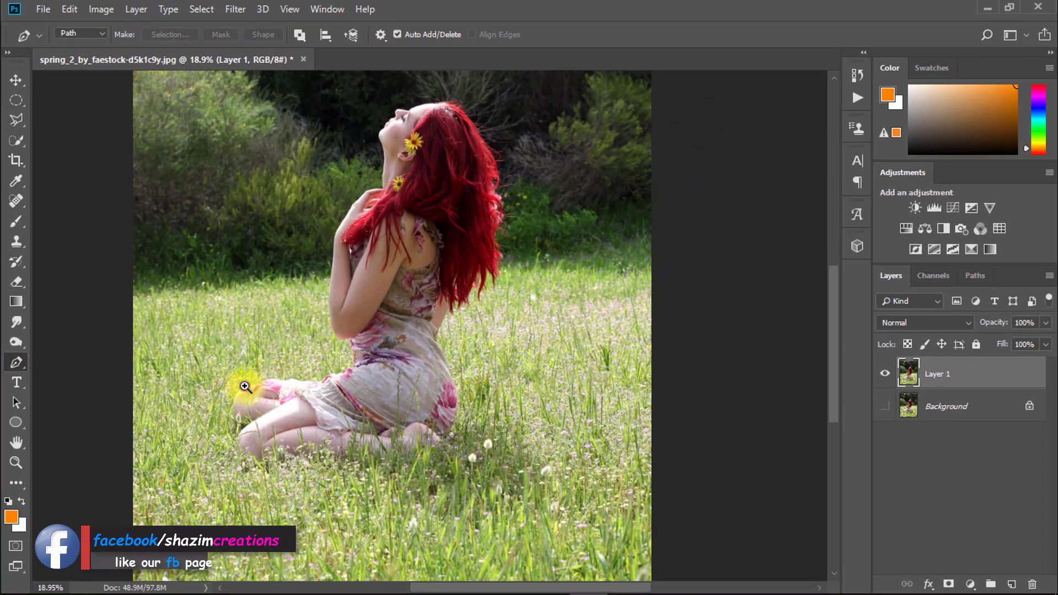
{"action": "left_click_drag", "start_coordinate": [226, 401], "coordinate": [241, 380]}
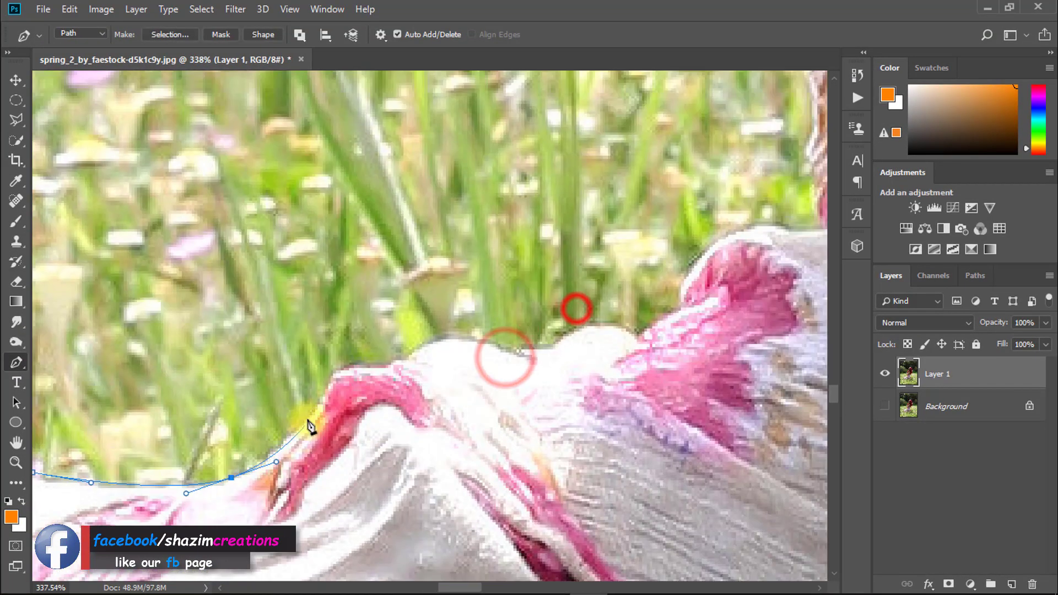
{"action": "mouse_move", "coordinate": [320, 401]}
{"action": "left_mouse_down"}
{"action": "mouse_move", "coordinate": [325, 386]}
{"action": "mouse_move", "coordinate": [372, 363]}
{"action": "left_mouse_up"}
{"action": "left_click_drag", "start_coordinate": [485, 347], "coordinate": [544, 350]}
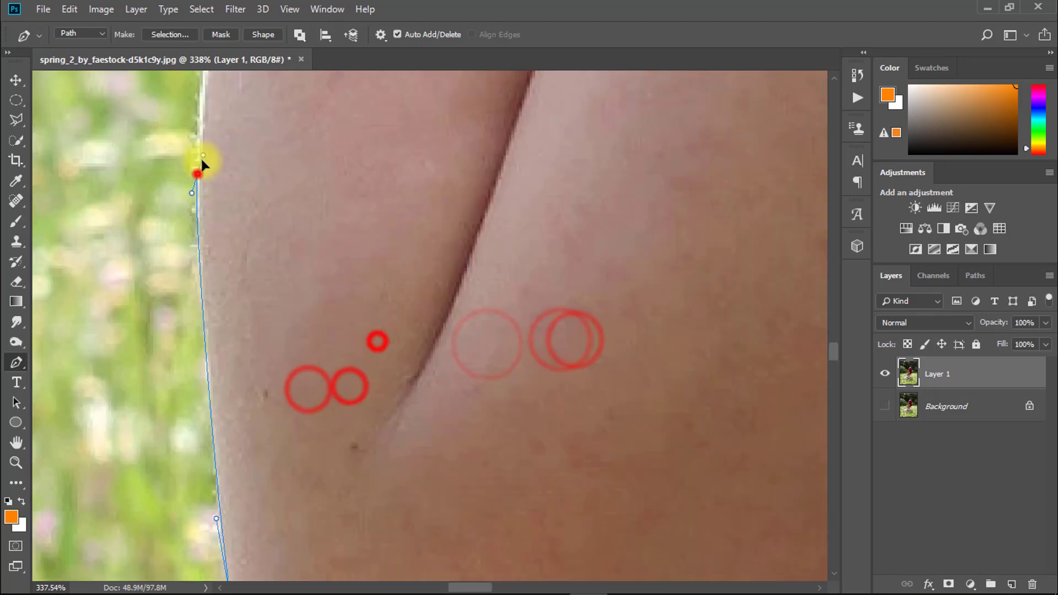
{"action": "mouse_move", "coordinate": [199, 159]}
{"action": "left_mouse_down"}
{"action": "mouse_move", "coordinate": [204, 141]}
{"action": "mouse_move", "coordinate": [184, 507]}
{"action": "left_mouse_up"}
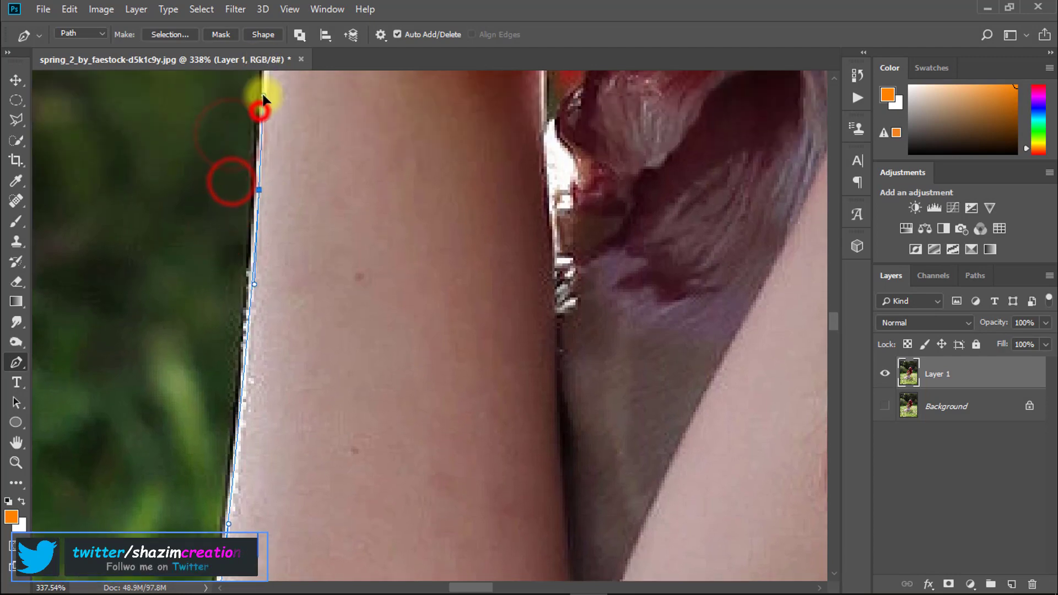
{"action": "left_click_drag", "start_coordinate": [262, 93], "coordinate": [326, 478]}
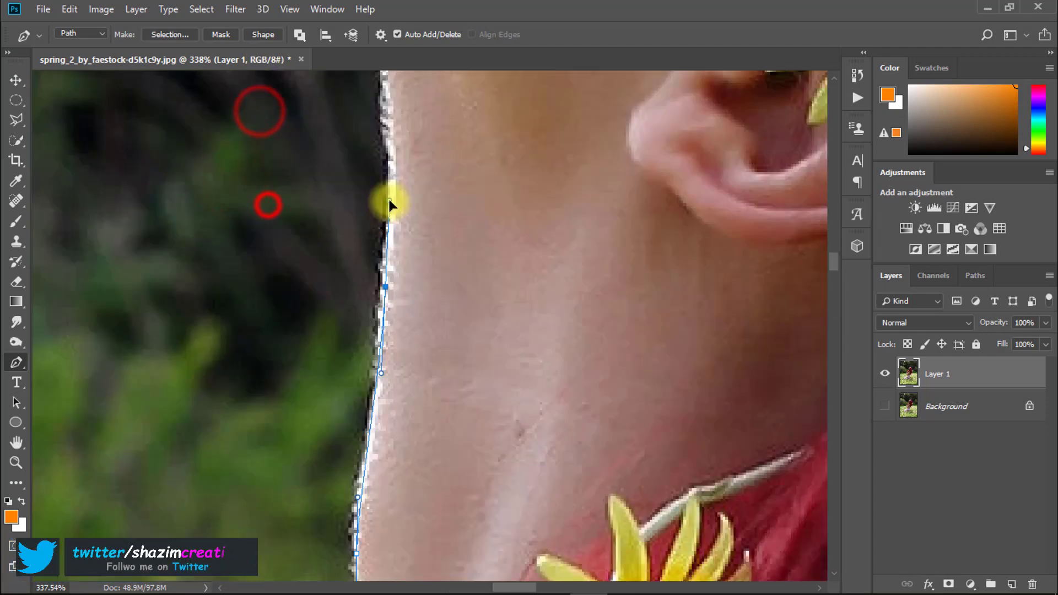
{"action": "mouse_move", "coordinate": [294, 287]}
{"action": "left_mouse_down"}
{"action": "mouse_move", "coordinate": [271, 246]}
{"action": "mouse_move", "coordinate": [362, 477]}
{"action": "left_mouse_up"}
Continue the path along her chin, face and the outer edge of her hair.
{"action": "left_click_drag", "start_coordinate": [314, 356], "coordinate": [314, 306]}
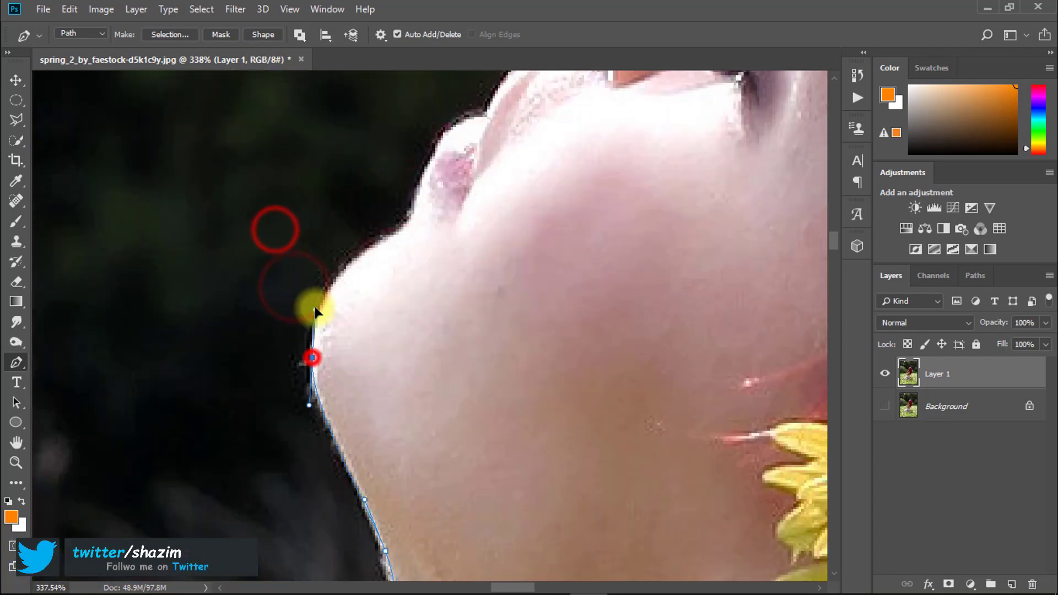
{"action": "left_click_drag", "start_coordinate": [356, 257], "coordinate": [383, 236]}
{"action": "left_click_drag", "start_coordinate": [417, 201], "coordinate": [404, 362]}
{"action": "left_click_drag", "start_coordinate": [404, 362], "coordinate": [413, 357]}
{"action": "mouse_move", "coordinate": [354, 472]}
{"action": "left_mouse_down"}
{"action": "mouse_move", "coordinate": [661, 373]}
{"action": "mouse_move", "coordinate": [609, 402]}
{"action": "mouse_move", "coordinate": [545, 302]}
{"action": "mouse_move", "coordinate": [514, 349]}
{"action": "left_mouse_up"}
{"action": "left_click", "coordinate": [548, 298]}
{"action": "left_click", "coordinate": [390, 432]}
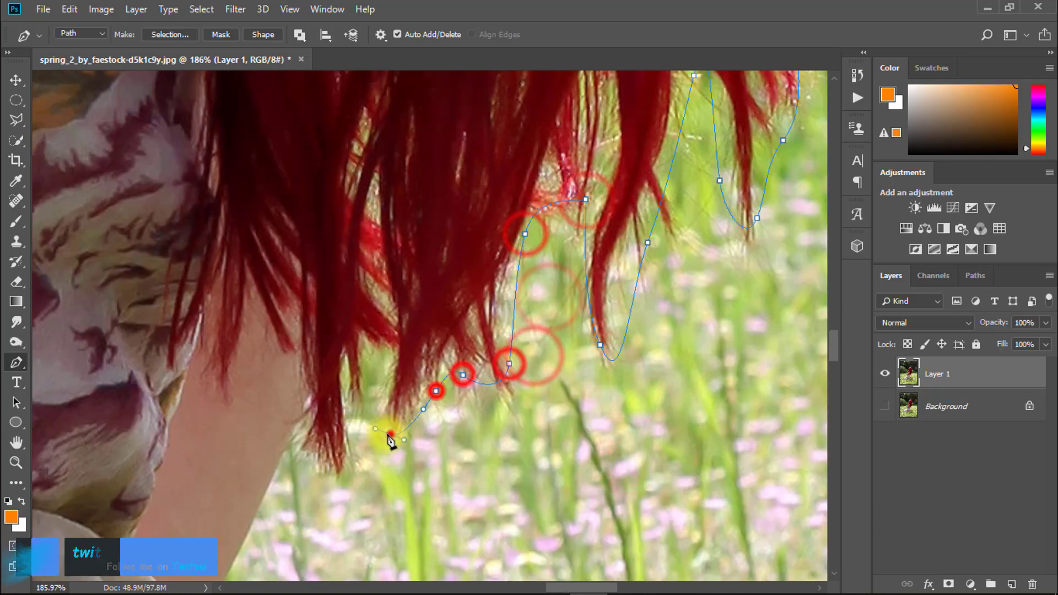
{"action": "mouse_move", "coordinate": [389, 432]}
{"action": "left_mouse_down"}
{"action": "mouse_move", "coordinate": [505, 259]}
{"action": "mouse_move", "coordinate": [488, 231]}
{"action": "left_mouse_up"}
{"action": "scroll", "coordinate": [489, 231], "scroll_direction": "down", "scroll_amount": 5}
{"action": "scroll", "coordinate": [610, 198], "scroll_direction": "down", "scroll_amount": 2}
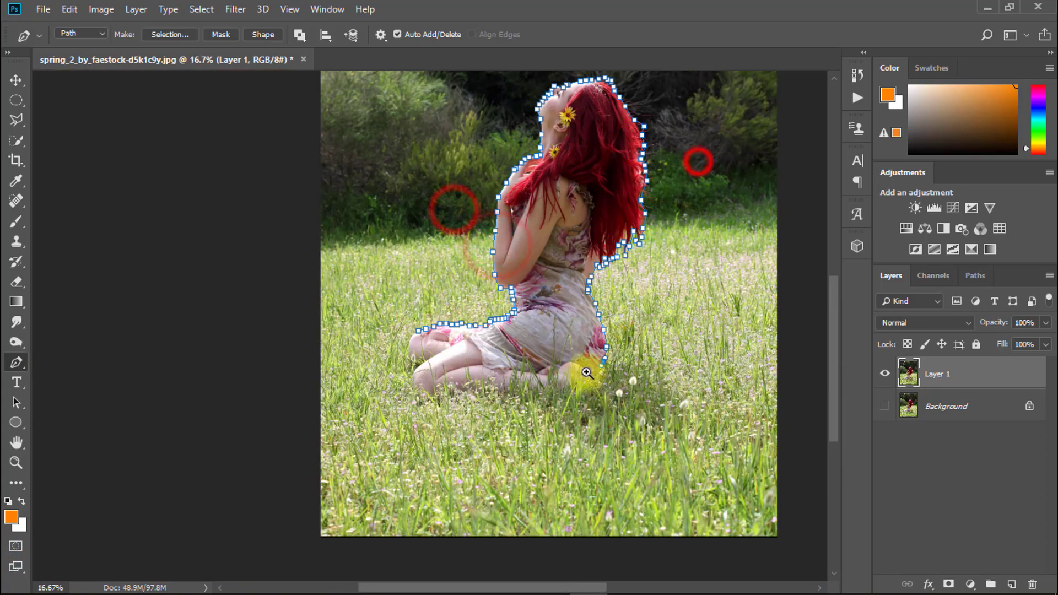
{"action": "scroll", "coordinate": [584, 371], "scroll_direction": "up", "scroll_amount": 4}
Trace around the lower legs and knees and close the path around the figure.
{"action": "left_click", "coordinate": [245, 442]}
{"action": "left_click_drag", "start_coordinate": [182, 456], "coordinate": [560, 409]}
{"action": "left_click", "coordinate": [501, 407]}
{"action": "left_click", "coordinate": [406, 383]}
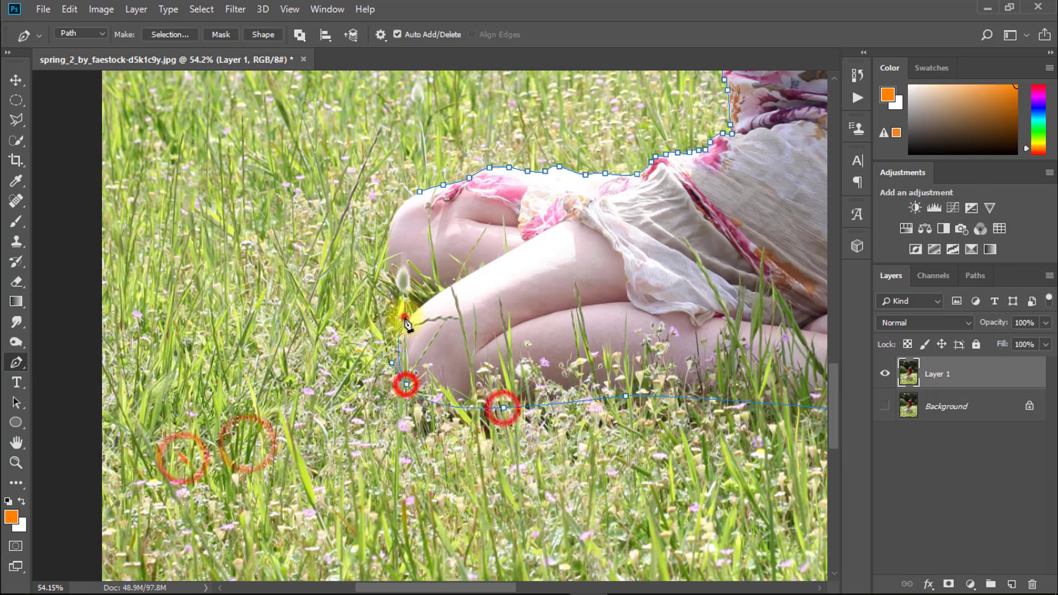
{"action": "left_click", "coordinate": [403, 317]}
{"action": "left_click", "coordinate": [404, 288]}
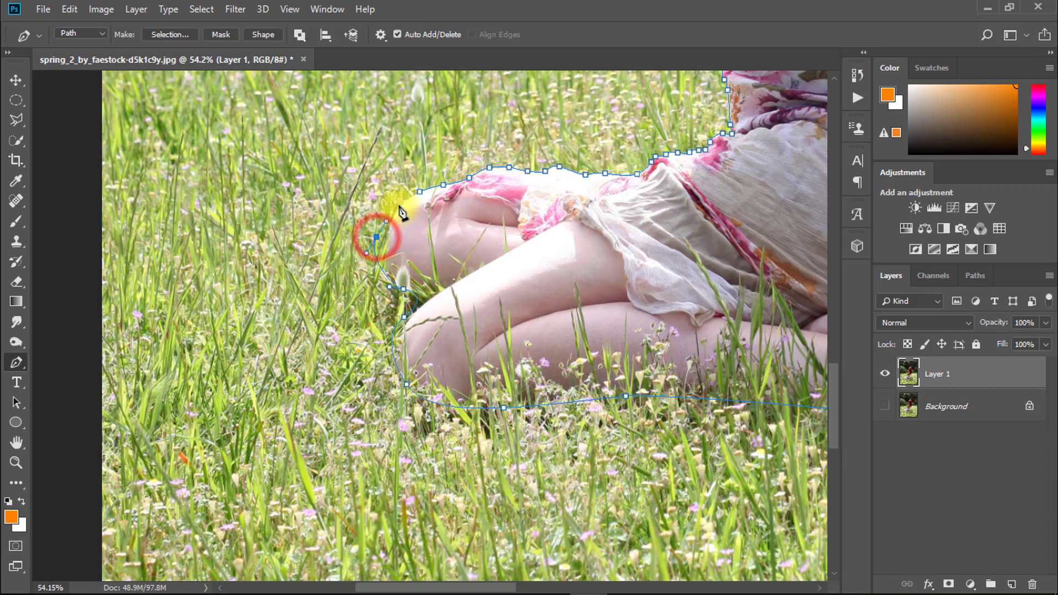
{"action": "left_click", "coordinate": [420, 193]}
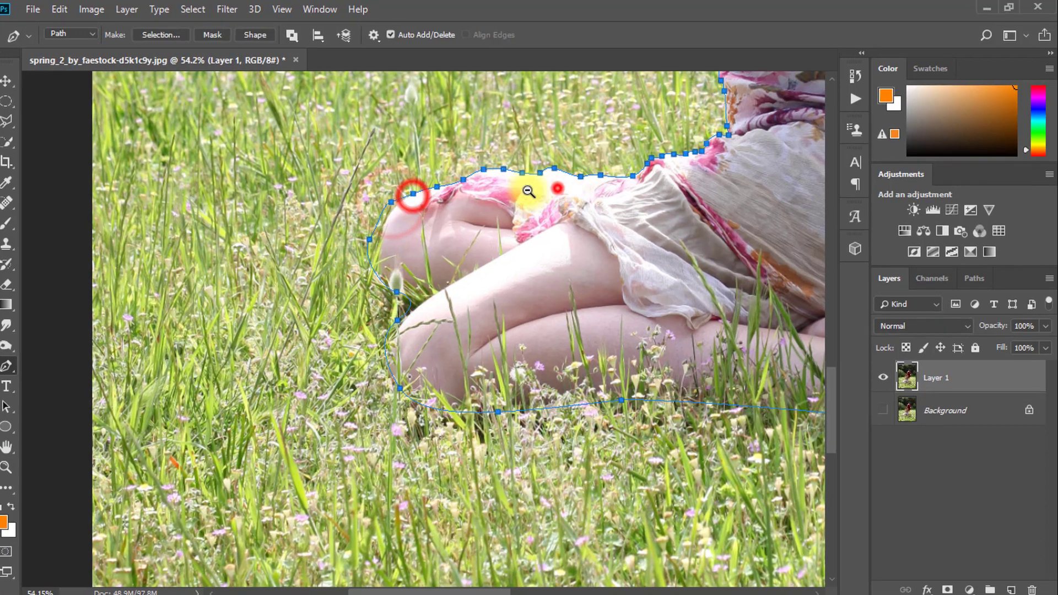
{"action": "scroll", "coordinate": [496, 182], "scroll_direction": "down", "scroll_amount": 4}
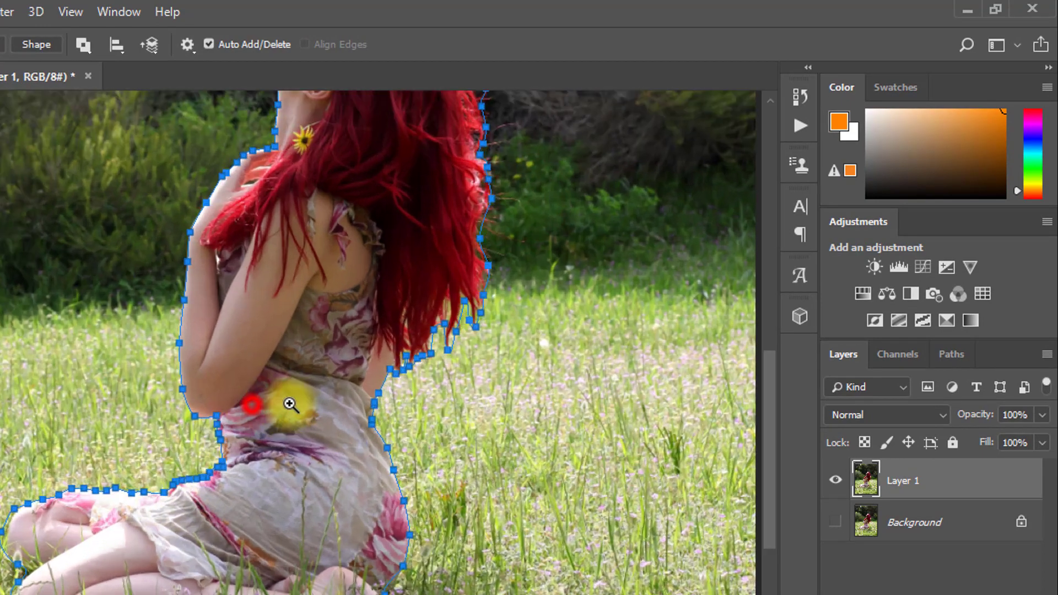
{"action": "mouse_move", "coordinate": [184, 478]}
{"action": "left_mouse_down"}
{"action": "mouse_move", "coordinate": [324, 378]}
{"action": "mouse_move", "coordinate": [285, 497]}
{"action": "mouse_move", "coordinate": [314, 308]}
{"action": "mouse_move", "coordinate": [296, 490]}
{"action": "left_mouse_up"}
{"action": "right_click", "coordinate": [360, 274]}
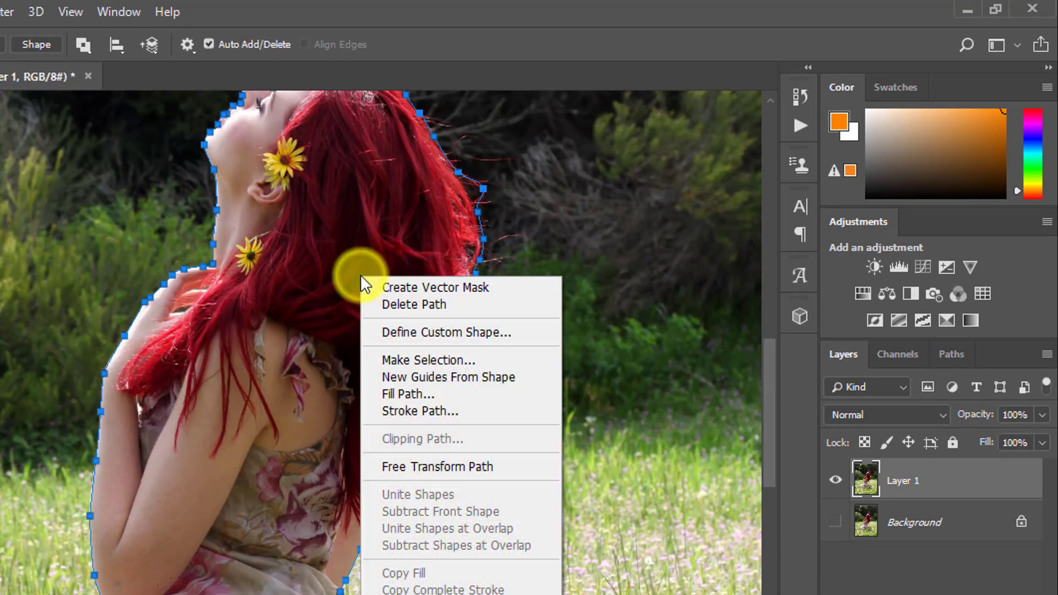
Convert the path to a selection and preview it in Select and Mask against black.
{"action": "left_click", "coordinate": [437, 357]}
{"action": "left_click", "coordinate": [488, 204]}
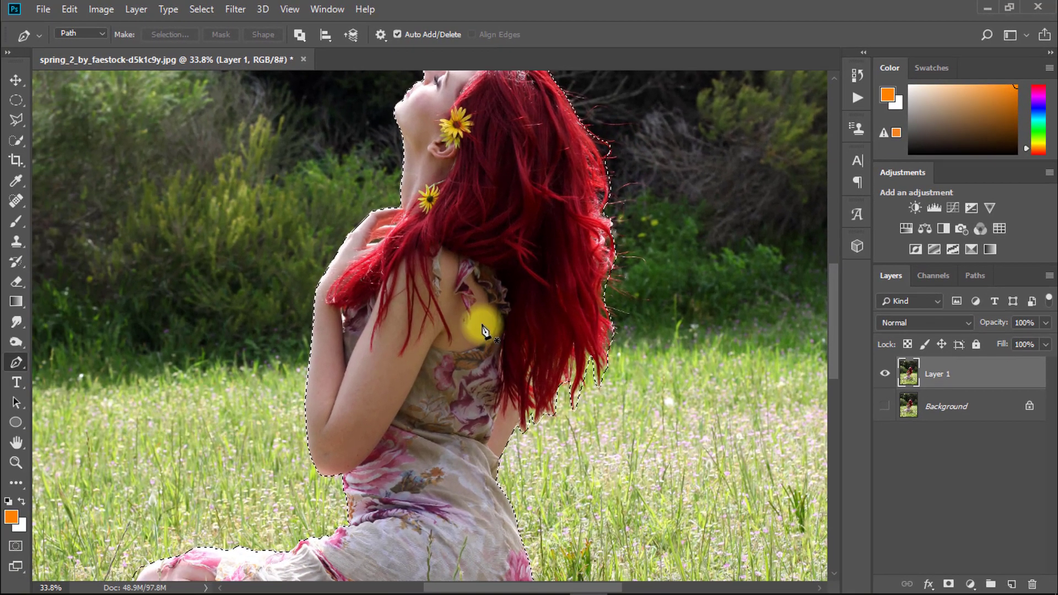
{"action": "key", "text": "ctrl+alt+r"}
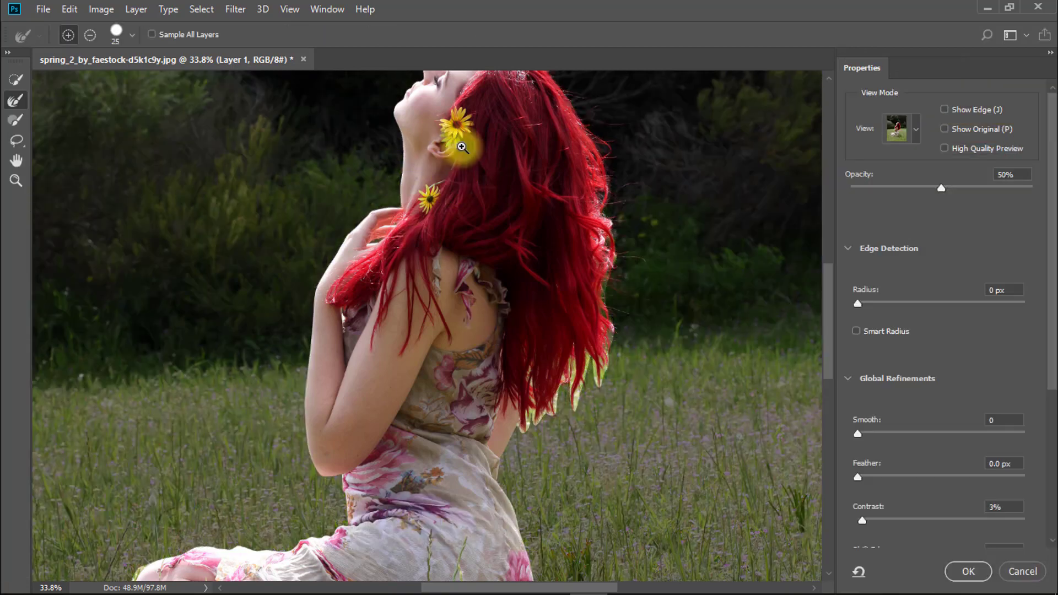
{"action": "left_click", "coordinate": [462, 147]}
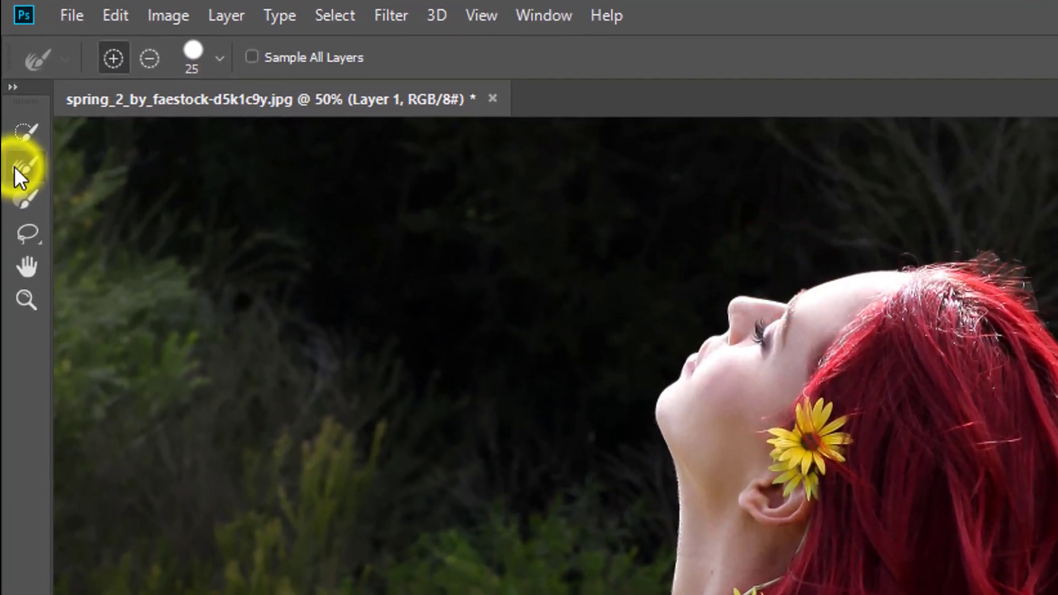
{"action": "left_click", "coordinate": [15, 166]}
{"action": "left_click", "coordinate": [892, 128]}
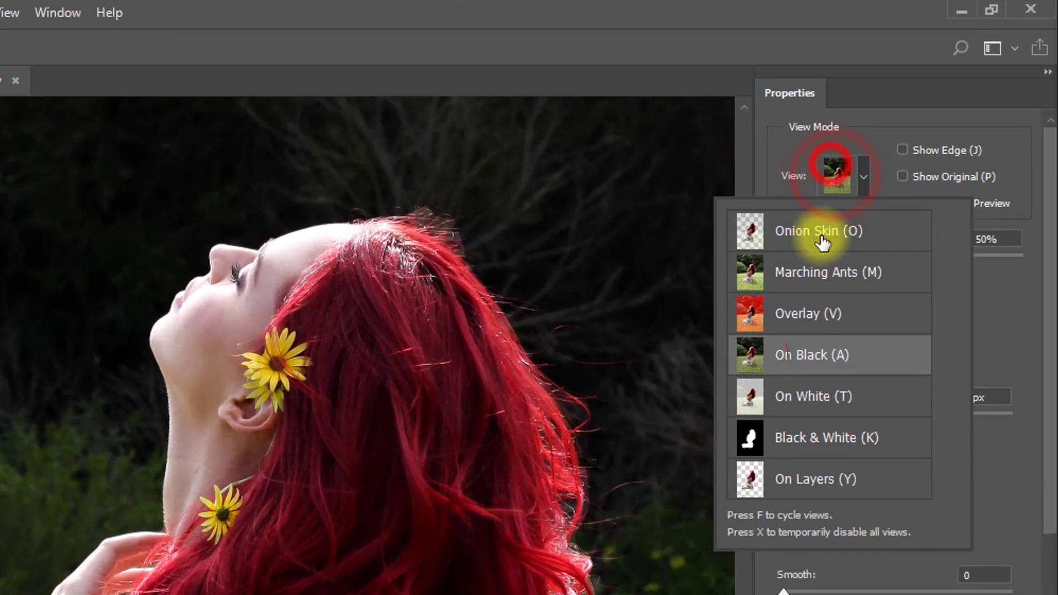
{"action": "left_click", "coordinate": [845, 318]}
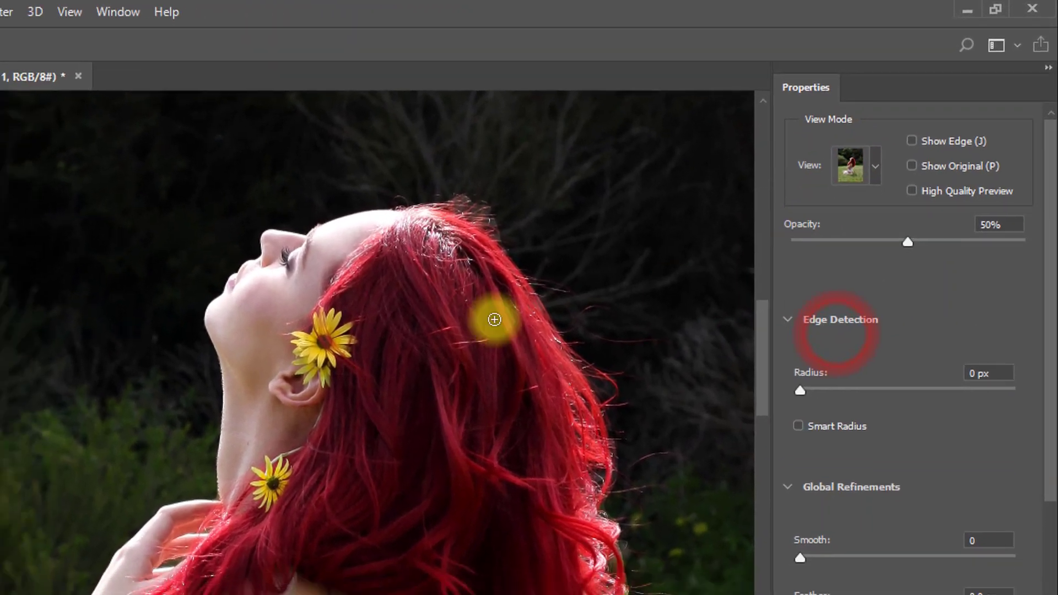
Refine Edge Brush the hairline at the top and right side to include loose strands.
{"action": "left_click_drag", "start_coordinate": [413, 279], "coordinate": [460, 296]}
{"action": "mouse_move", "coordinate": [582, 251]}
{"action": "left_mouse_down"}
{"action": "mouse_move", "coordinate": [634, 261]}
{"action": "mouse_move", "coordinate": [680, 217]}
{"action": "left_mouse_up"}
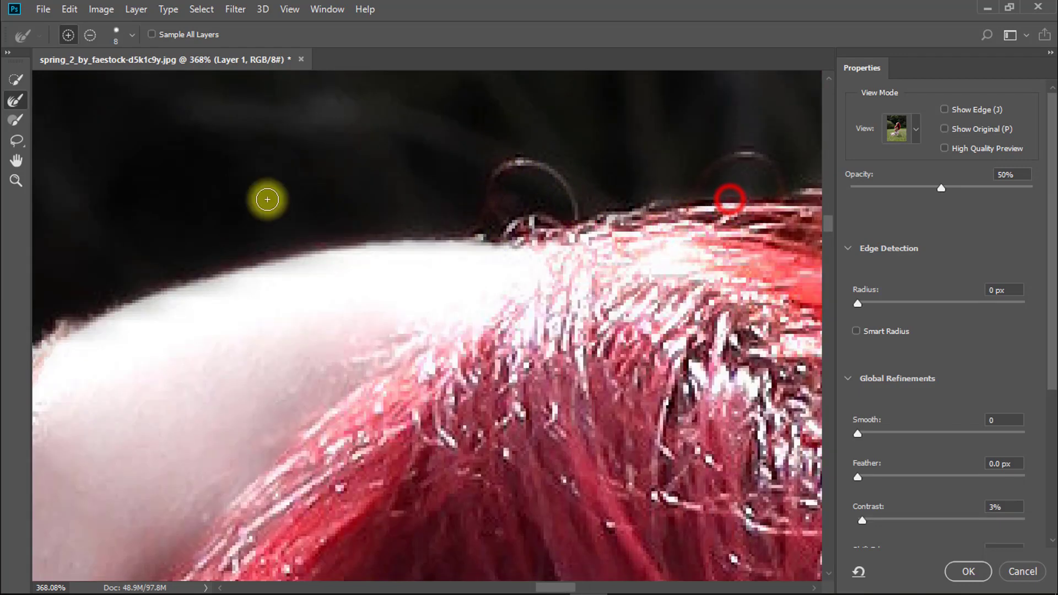
{"action": "left_click_drag", "start_coordinate": [567, 201], "coordinate": [290, 201]}
{"action": "key", "text": "bracketright"}
{"action": "key", "text": "bracketright"}
{"action": "key", "text": "bracketright"}
{"action": "key", "text": "ctrl+minus"}
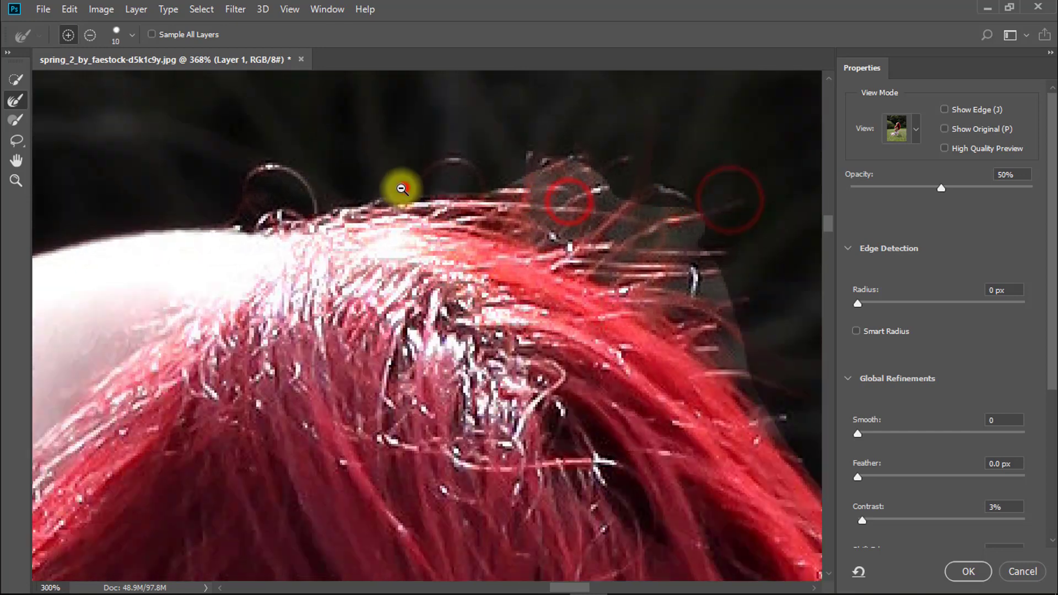
{"action": "key", "text": "ctrl+minus"}
{"action": "mouse_move", "coordinate": [447, 175]}
{"action": "left_mouse_down"}
{"action": "mouse_move", "coordinate": [534, 236]}
{"action": "mouse_move", "coordinate": [458, 183]}
{"action": "left_mouse_up"}
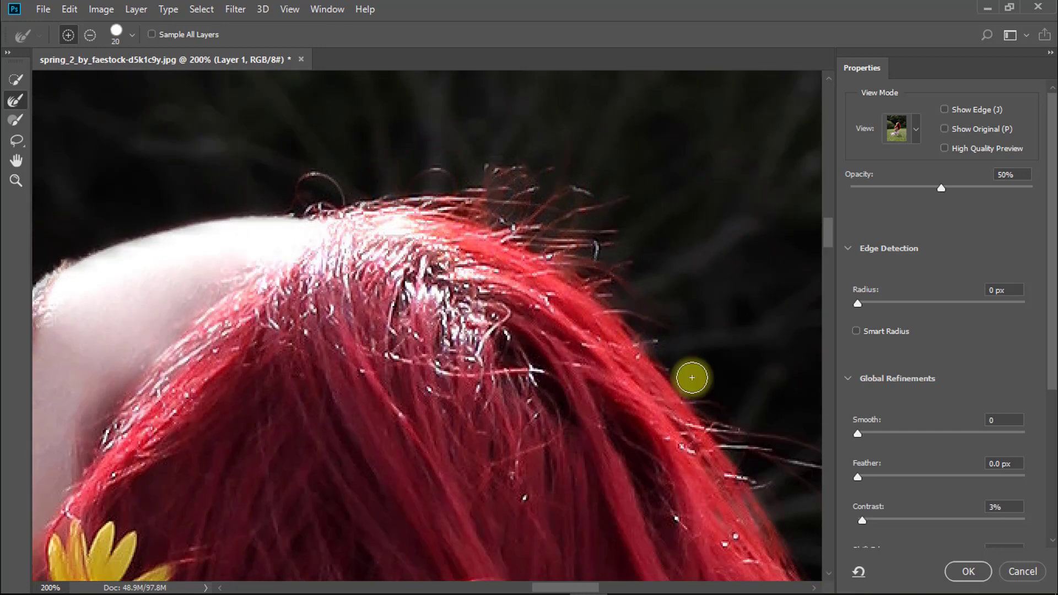
{"action": "left_click_drag", "start_coordinate": [697, 359], "coordinate": [513, 291]}
{"action": "left_click_drag", "start_coordinate": [703, 368], "coordinate": [543, 357]}
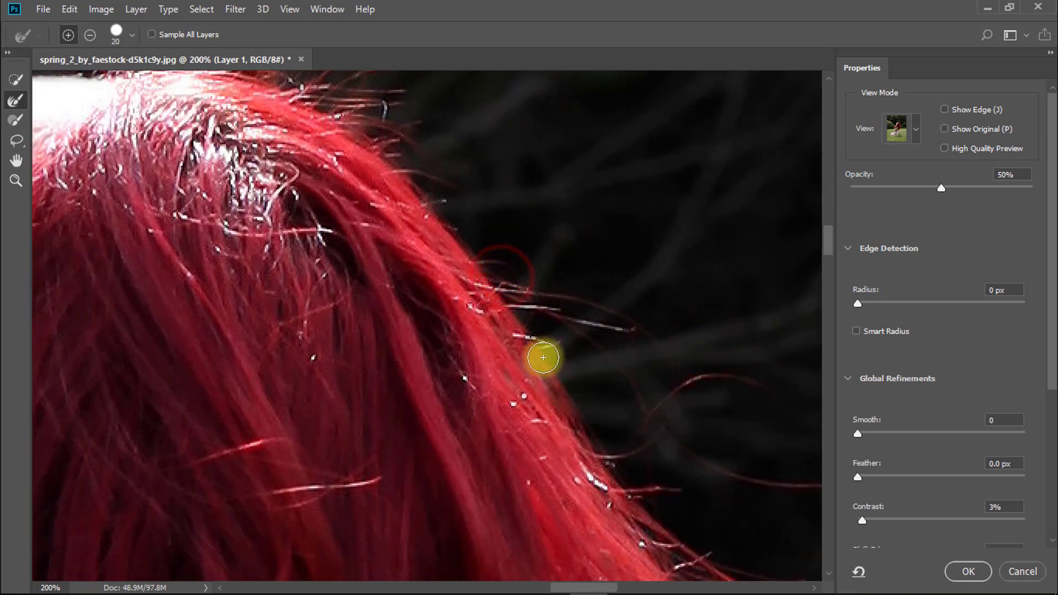
{"action": "left_click_drag", "start_coordinate": [659, 473], "coordinate": [425, 189]}
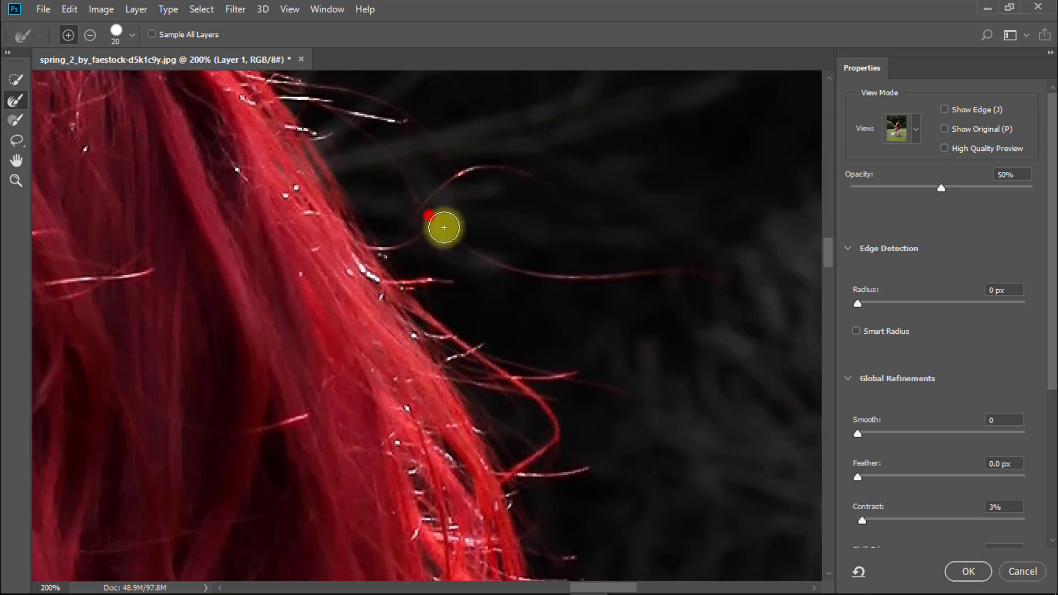
{"action": "left_click_drag", "start_coordinate": [444, 227], "coordinate": [685, 272]}
With a larger brush, refine the curls along the lower hair edge.
{"action": "key", "text": "ctrl+0"}
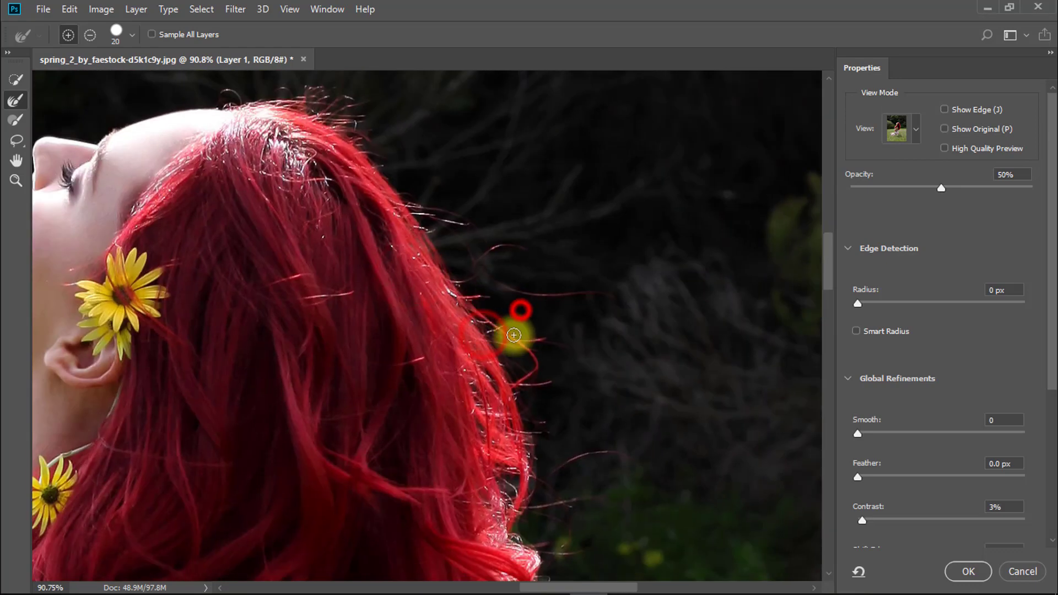
{"action": "key", "text": "bracketright"}
{"action": "key", "text": "bracketright"}
{"action": "scroll", "coordinate": [544, 303], "scroll_direction": "up", "scroll_amount": 1}
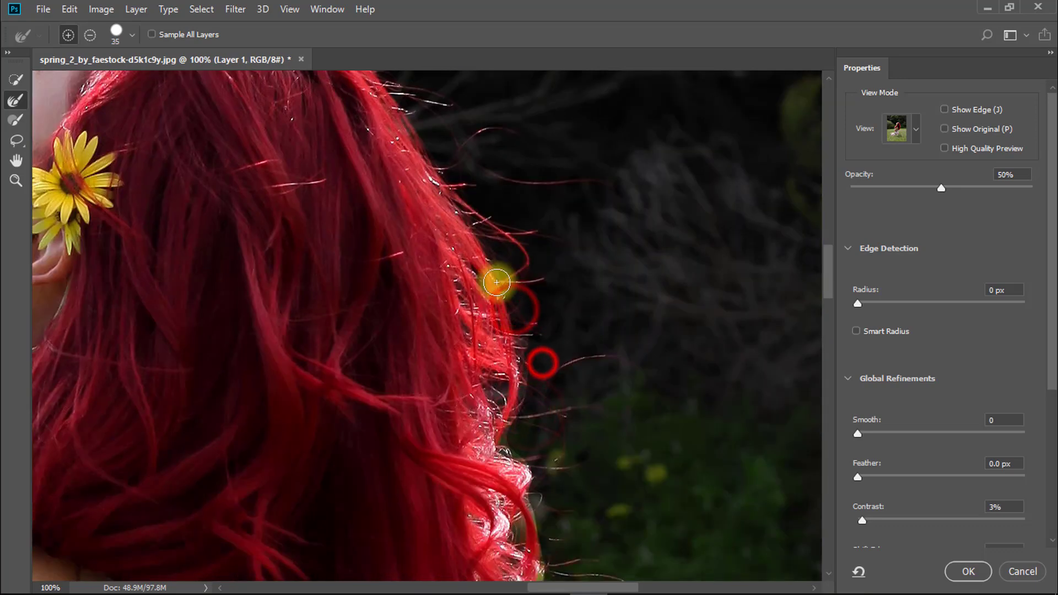
{"action": "scroll", "coordinate": [496, 331], "scroll_direction": "down", "scroll_amount": 2}
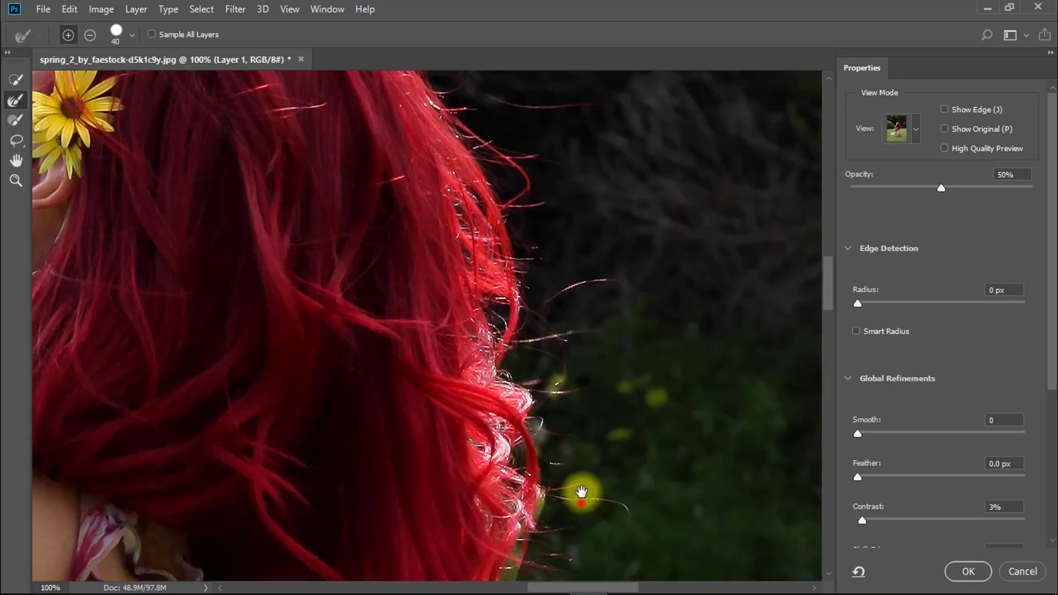
{"action": "left_click_drag", "start_coordinate": [579, 503], "coordinate": [548, 255]}
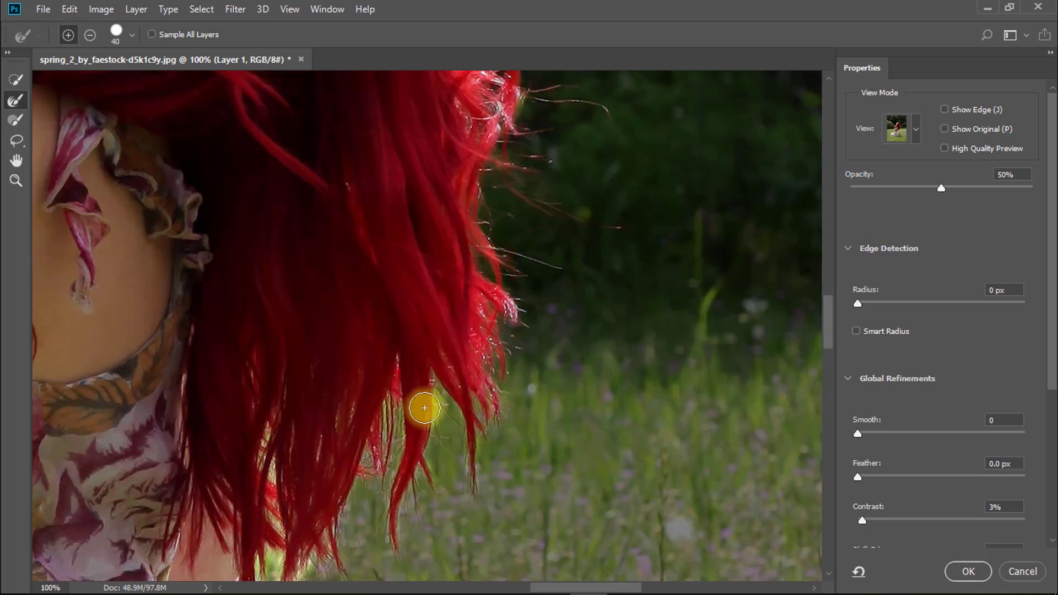
{"action": "left_click_drag", "start_coordinate": [303, 449], "coordinate": [473, 314]}
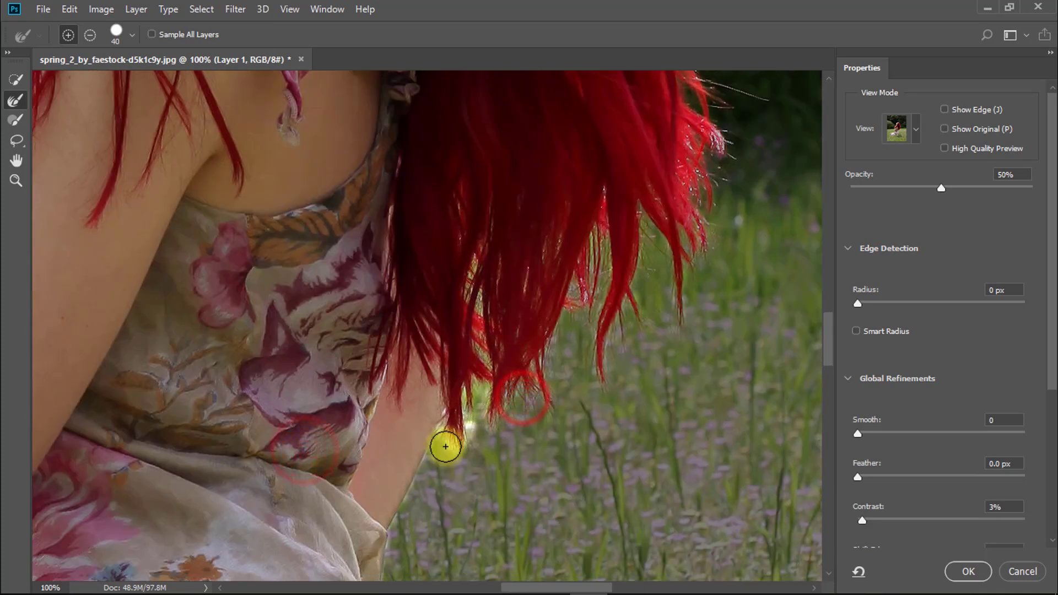
{"action": "scroll", "coordinate": [480, 331], "scroll_direction": "down", "scroll_amount": 4}
{"action": "scroll", "coordinate": [385, 327], "scroll_direction": "down", "scroll_amount": 3}
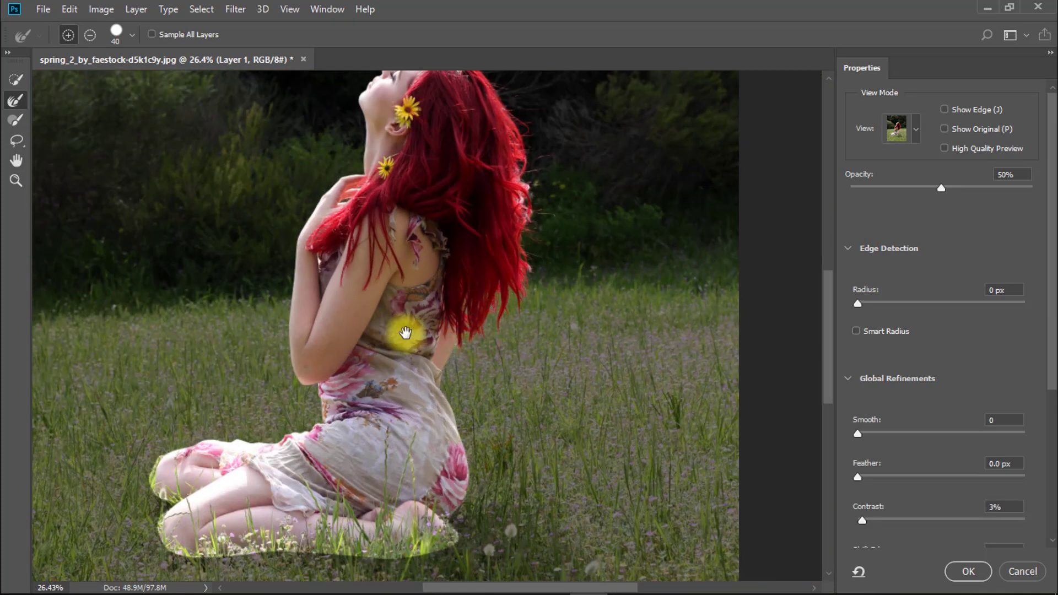
{"action": "scroll", "coordinate": [568, 316], "scroll_direction": "up", "scroll_amount": 2}
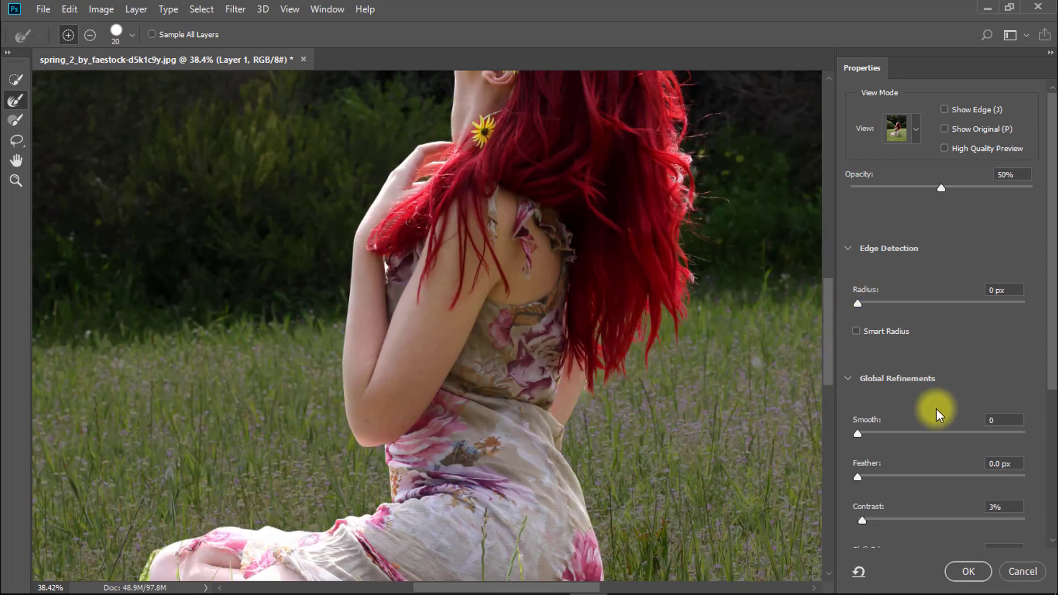
{"action": "scroll", "coordinate": [960, 450], "scroll_direction": "down", "scroll_amount": 1}
{"action": "scroll", "coordinate": [960, 451], "scroll_direction": "down", "scroll_amount": 2}
{"action": "scroll", "coordinate": [961, 451], "scroll_direction": "down", "scroll_amount": 2}
{"action": "scroll", "coordinate": [961, 451], "scroll_direction": "down", "scroll_amount": 2}
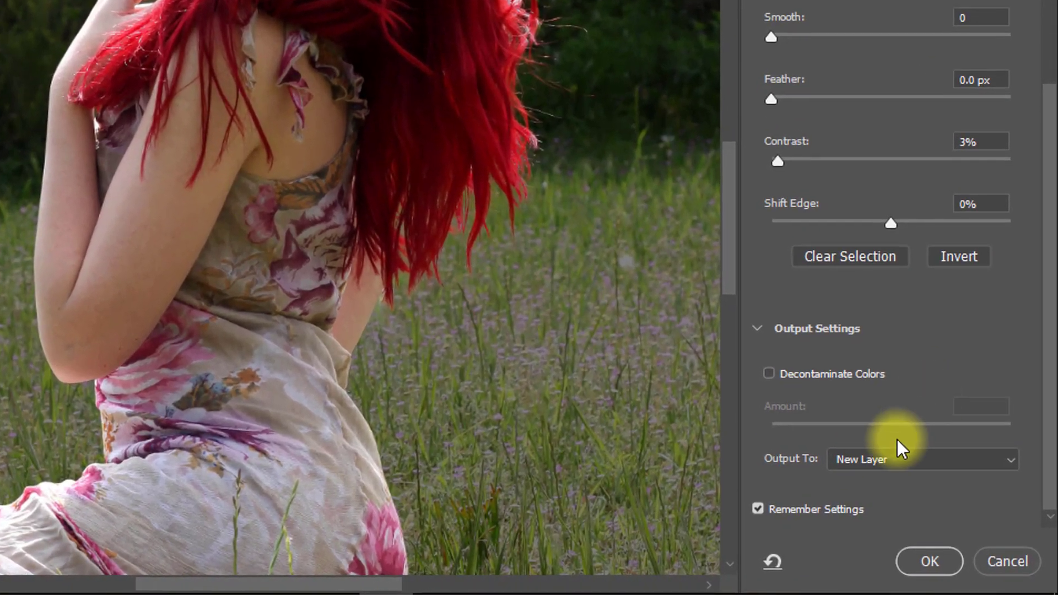
Output the refined selection as a New Layer with Layer Mask at 2% contrast.
{"action": "left_click", "coordinate": [930, 499]}
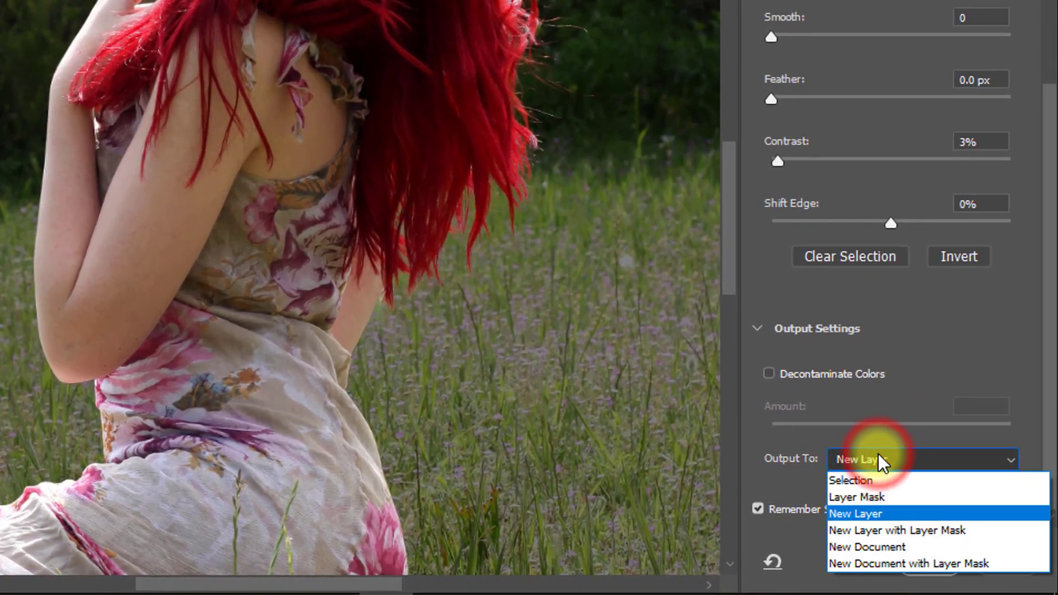
{"action": "left_click", "coordinate": [940, 530]}
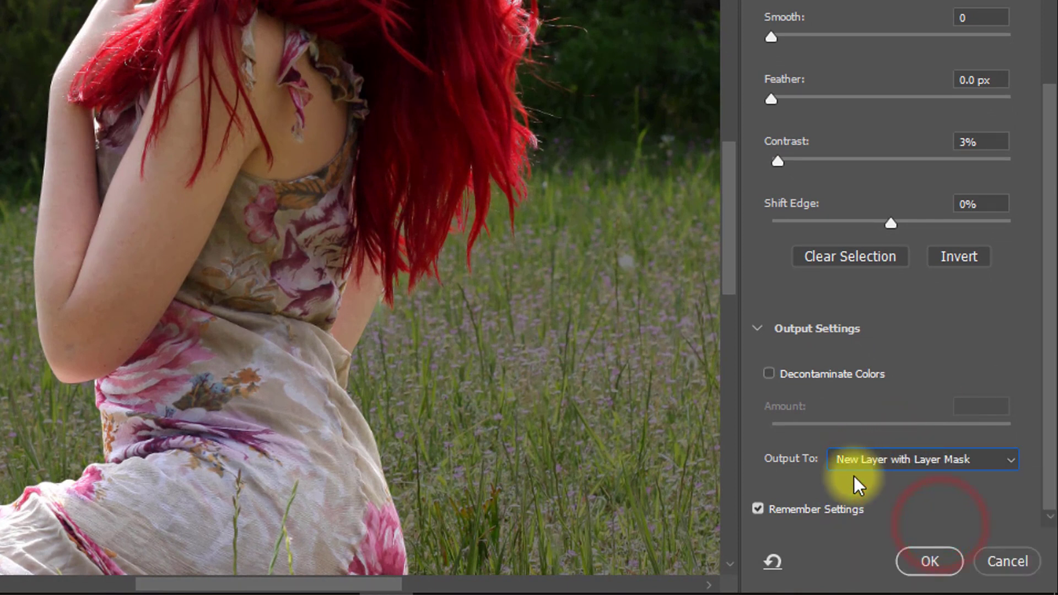
{"action": "double_click", "coordinate": [801, 504]}
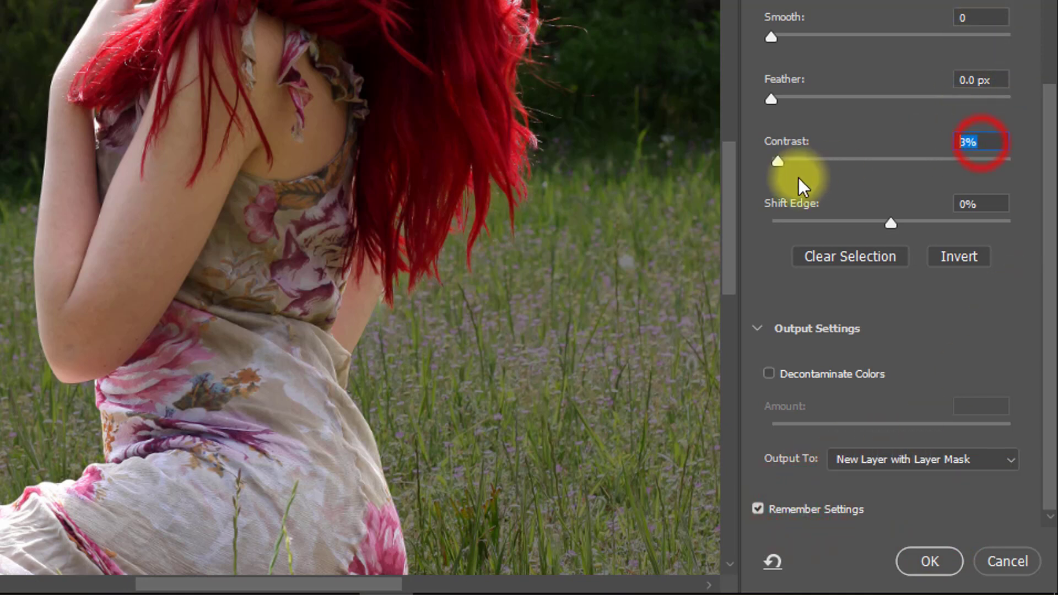
{"action": "left_click", "coordinate": [776, 163]}
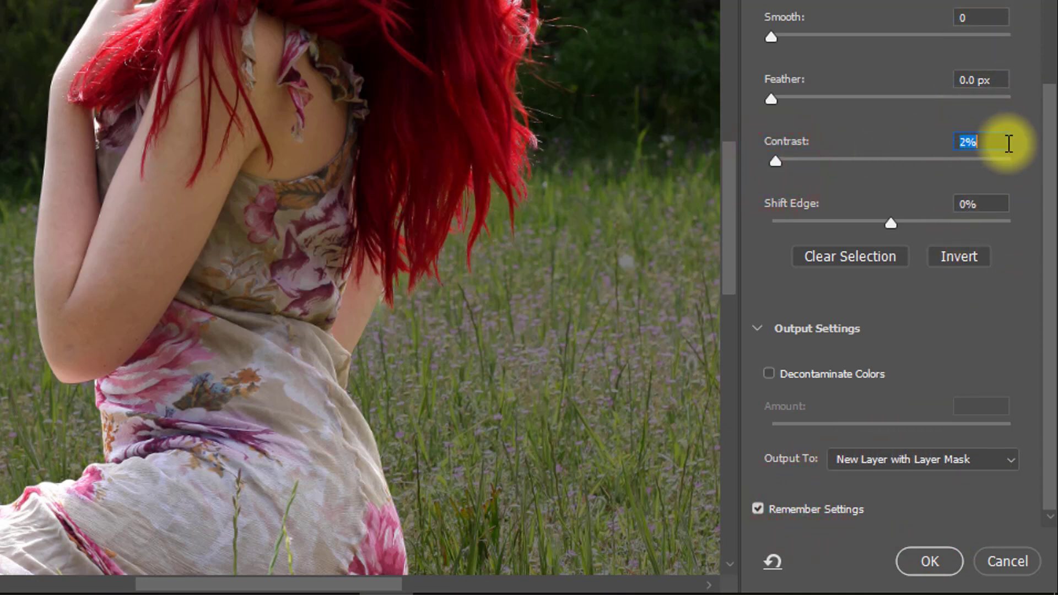
{"action": "left_click", "coordinate": [931, 562]}
Show Layer 1, load the cutout's mask as a selection, hide Layer 1 copy, select Layer 1.
{"action": "key", "text": "ctrl+0"}
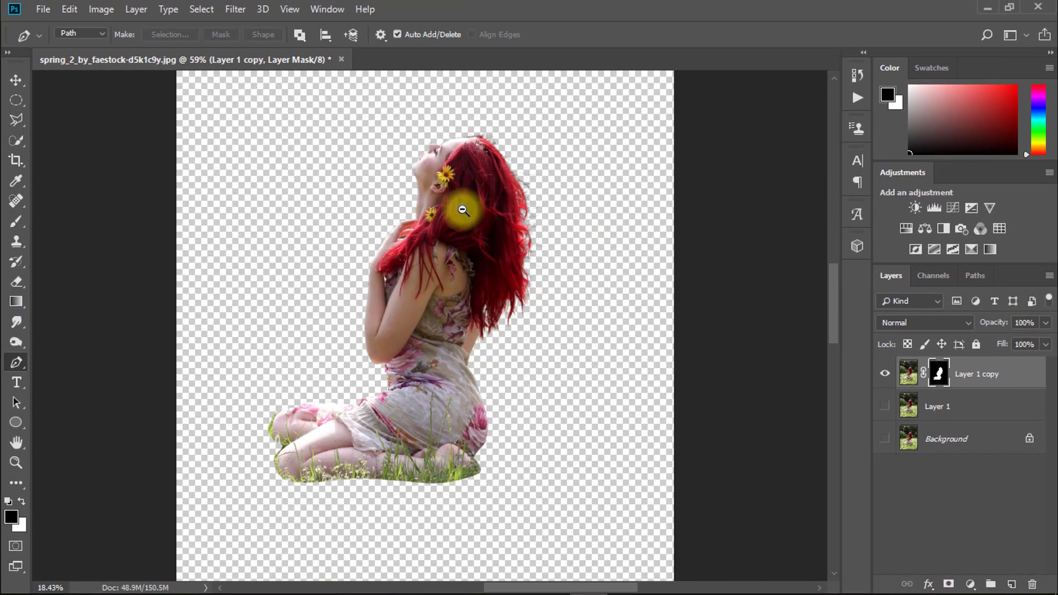
{"action": "left_click", "coordinate": [457, 380]}
{"action": "left_click", "coordinate": [839, 356]}
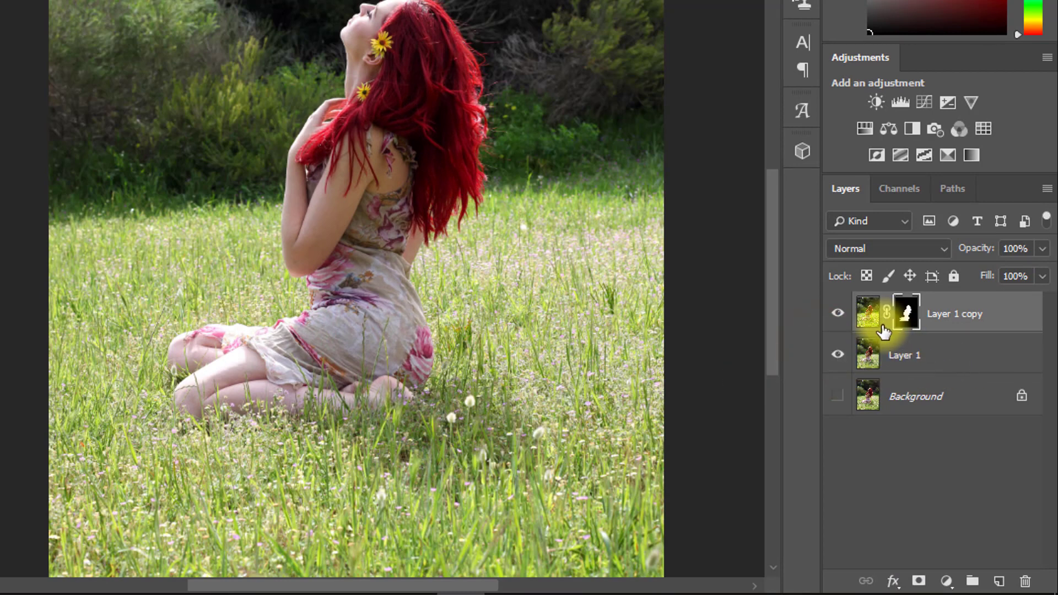
{"action": "left_click", "coordinate": [847, 315], "text": "ctrl"}
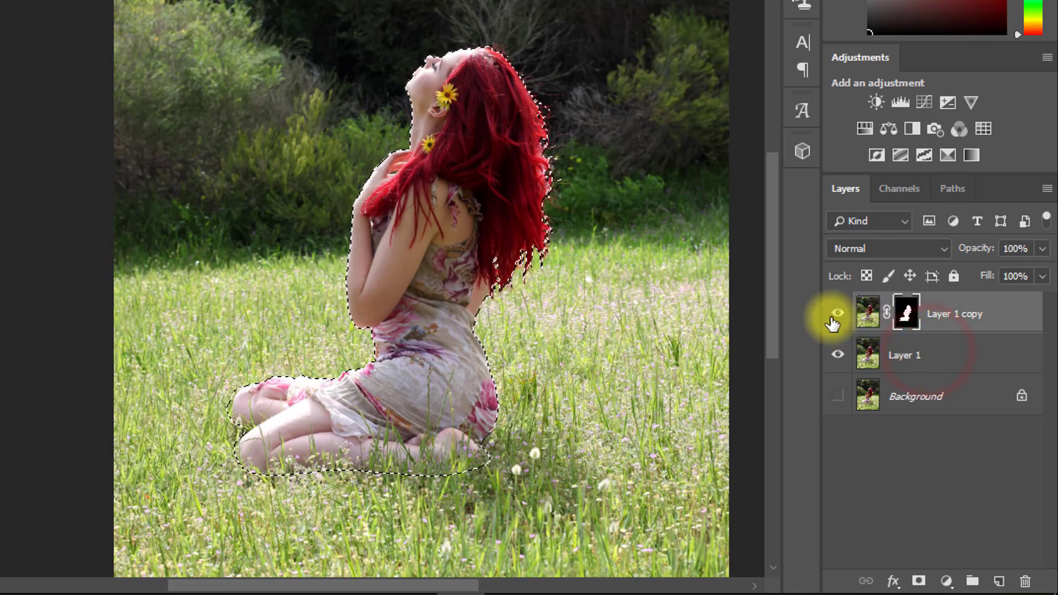
{"action": "left_click", "coordinate": [836, 314]}
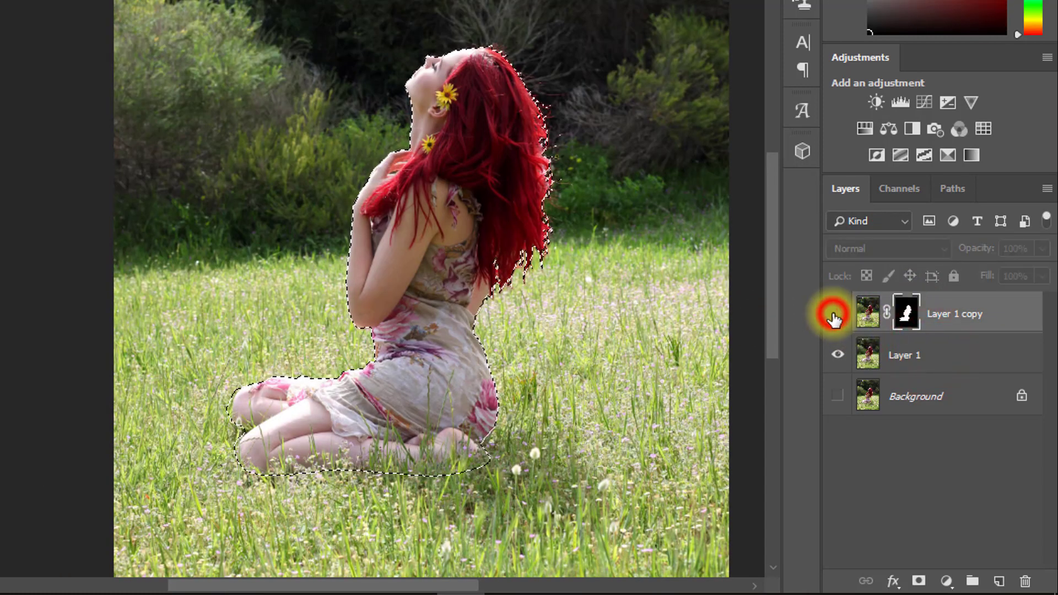
{"action": "left_click", "coordinate": [893, 355]}
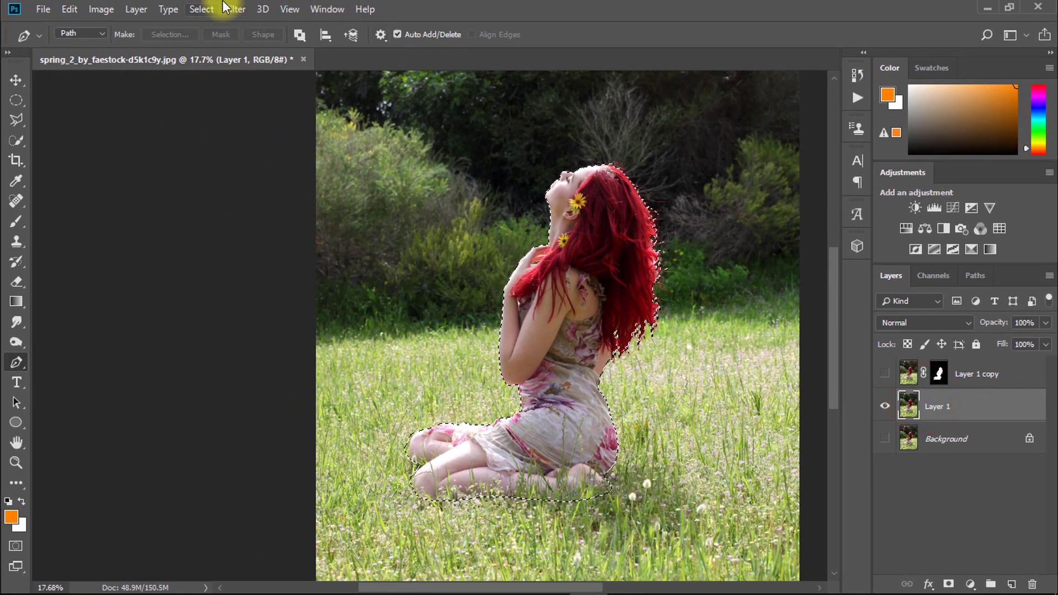
Expand the girl's selection by 5 pixels.
{"action": "left_click", "coordinate": [201, 10]}
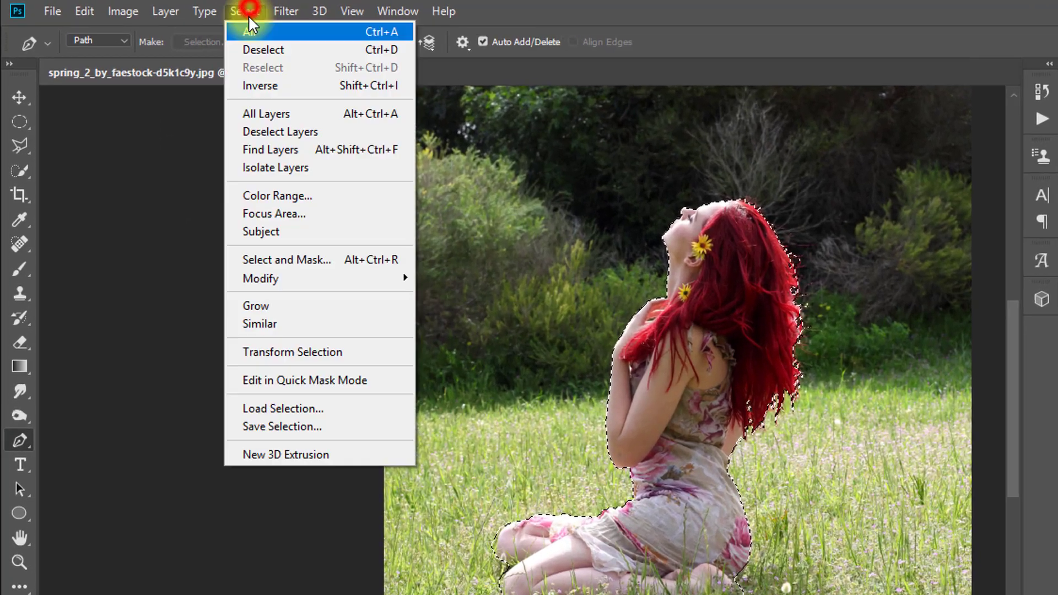
{"action": "left_click", "coordinate": [413, 346]}
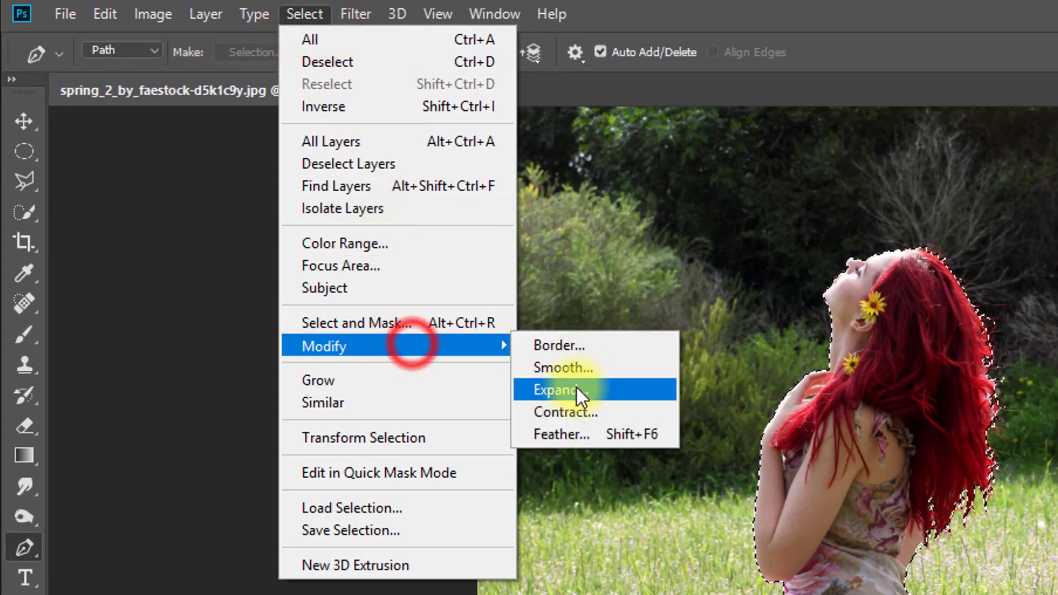
{"action": "left_click", "coordinate": [564, 387]}
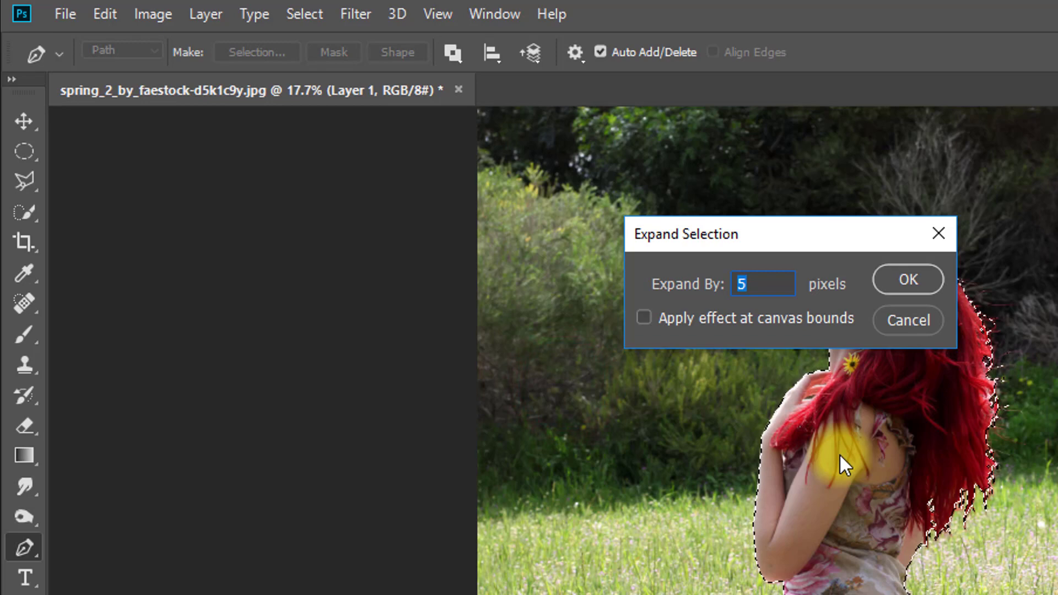
{"action": "left_click", "coordinate": [894, 286]}
{"action": "left_click", "coordinate": [921, 354]}
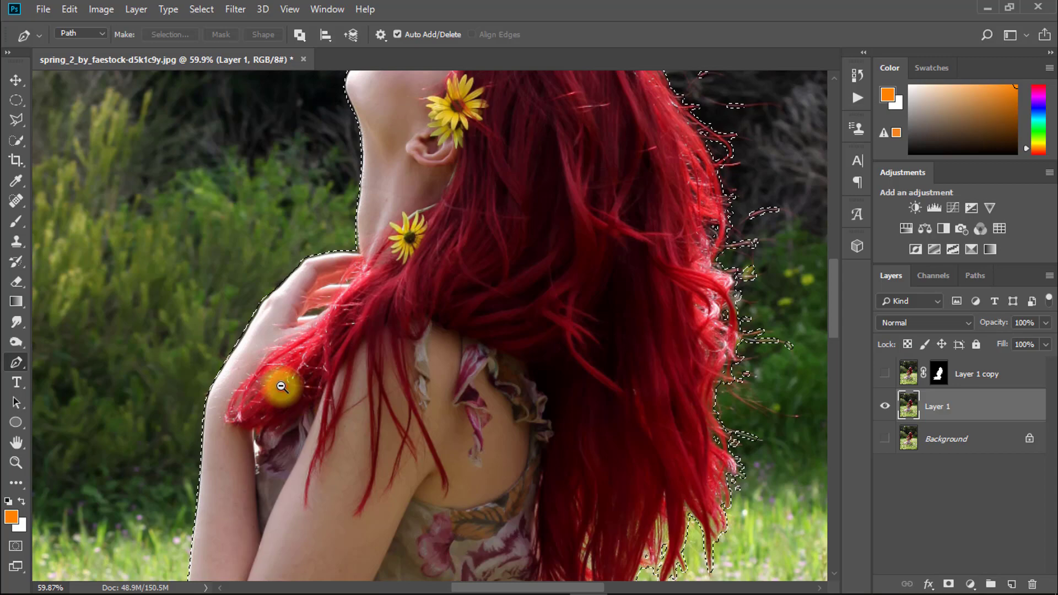
{"action": "scroll", "coordinate": [281, 385], "scroll_direction": "down", "scroll_amount": 3}
{"action": "left_click_drag", "start_coordinate": [330, 416], "coordinate": [520, 288]}
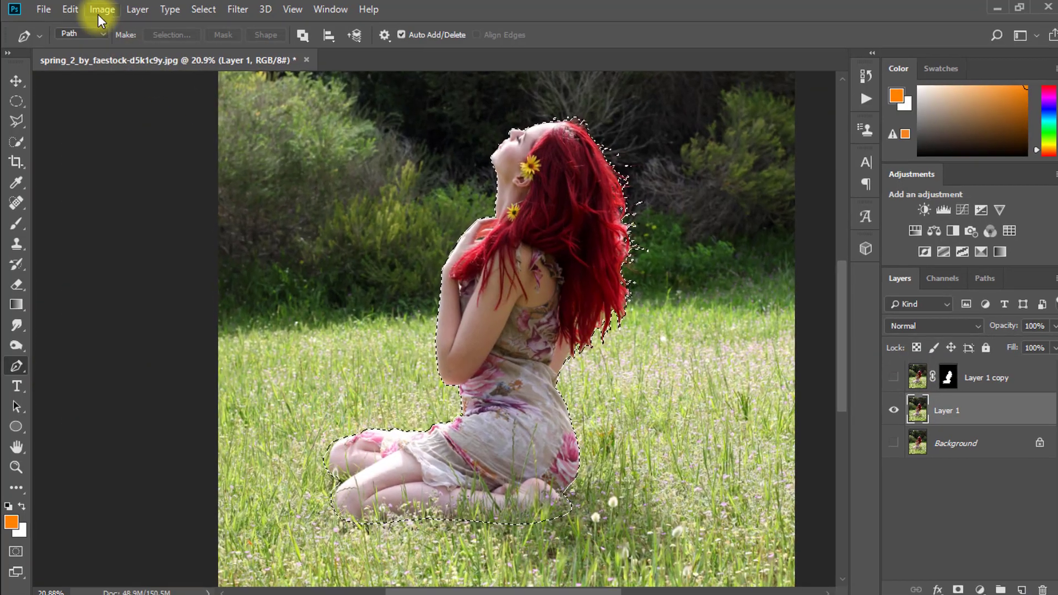
Fill the selection on Layer 1 with Content-Aware fill to remove the girl.
{"action": "left_click", "coordinate": [70, 8]}
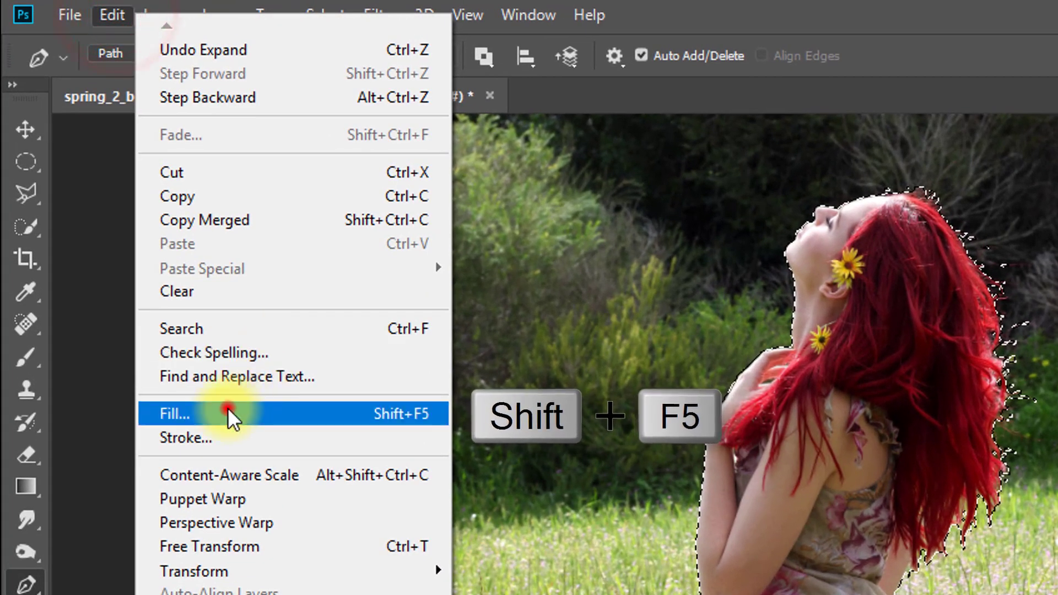
{"action": "left_click", "coordinate": [226, 414]}
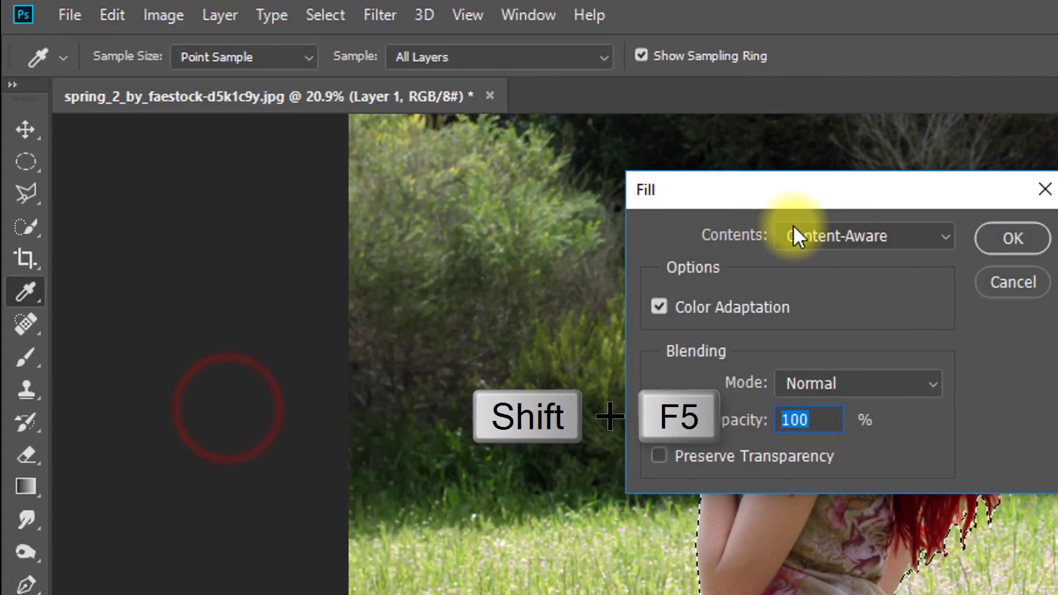
{"action": "left_click", "coordinate": [876, 237]}
{"action": "left_click", "coordinate": [913, 347]}
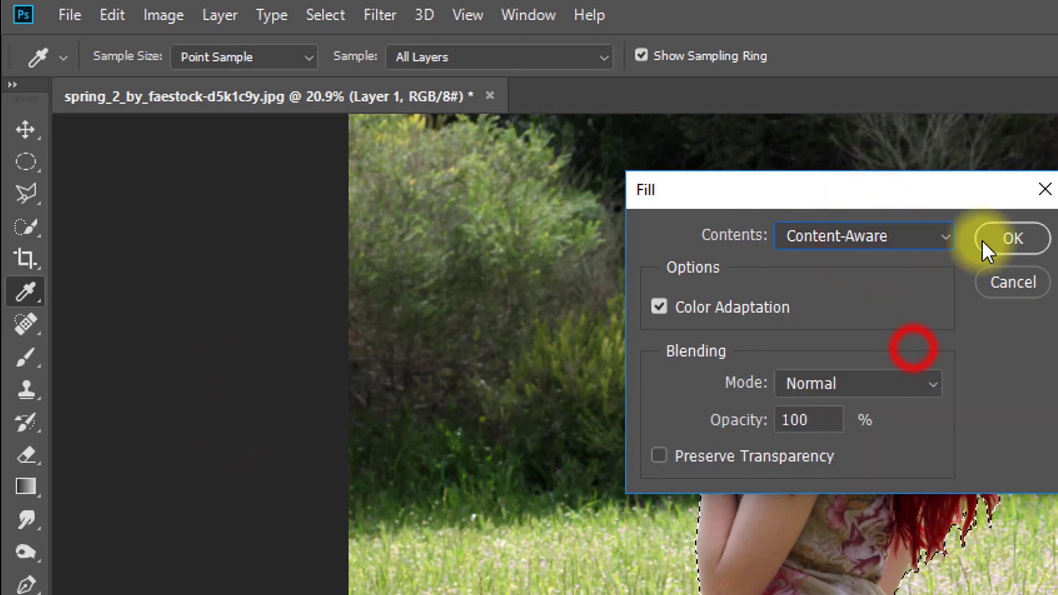
{"action": "left_click", "coordinate": [1000, 237]}
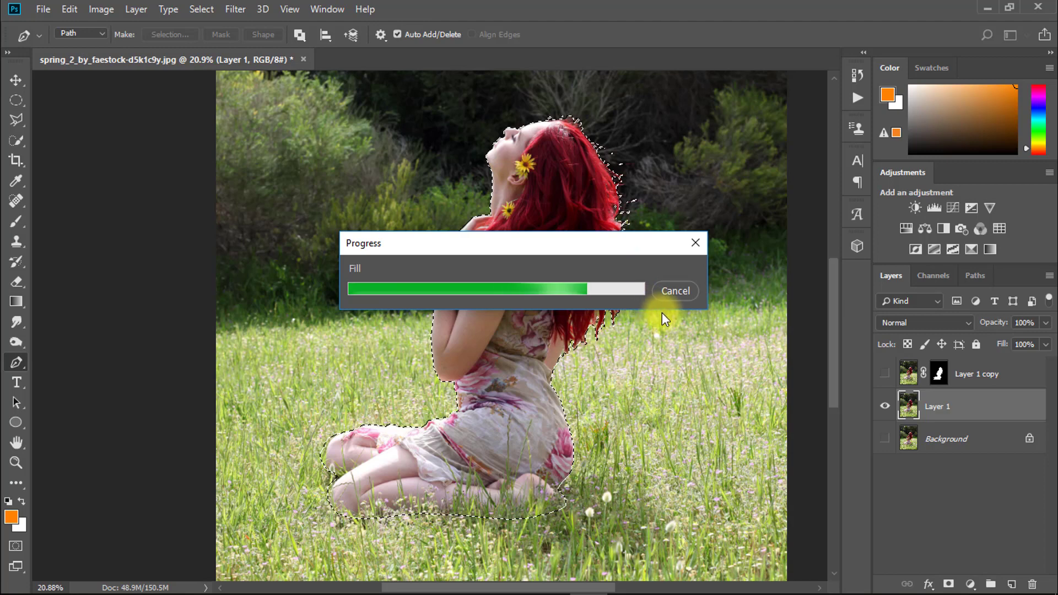
Deselect, rename the meadow layer to background, hide the girl layer, and minimize Photoshop.
{"action": "key", "text": "ctrl+d"}
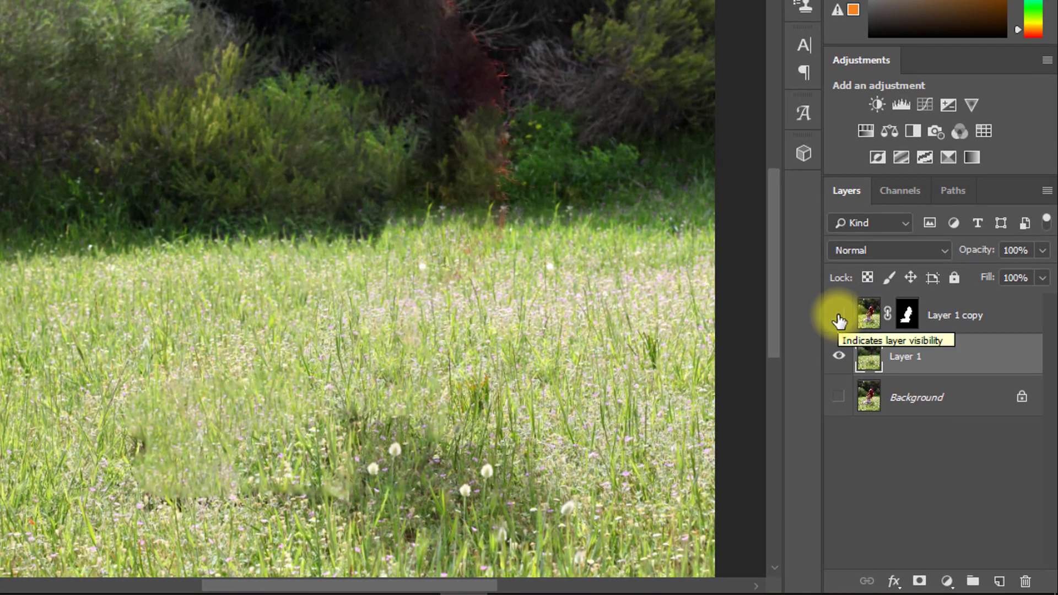
{"action": "left_click", "coordinate": [838, 315]}
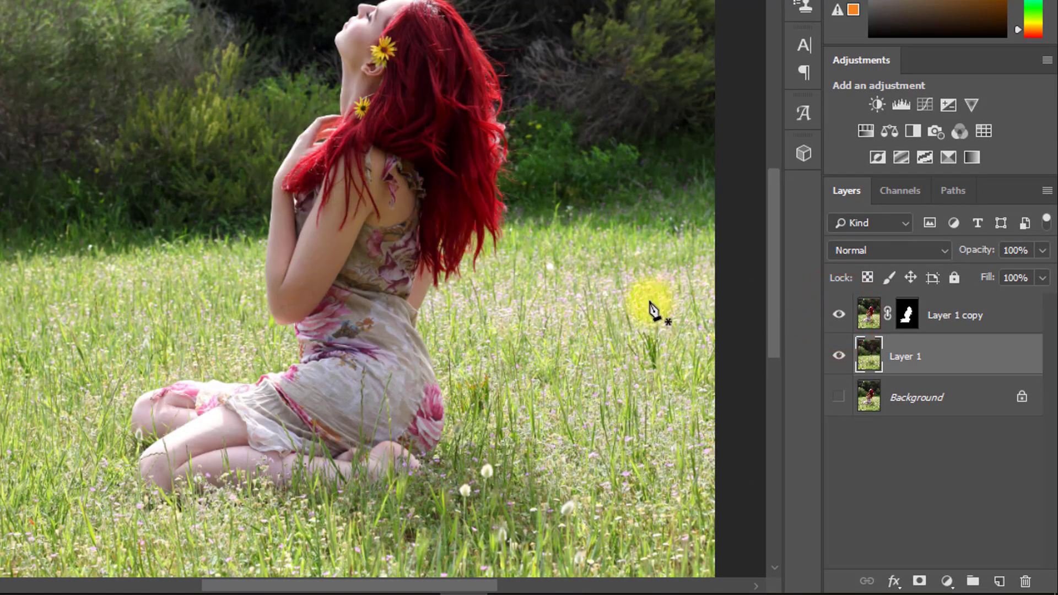
{"action": "left_click", "coordinate": [839, 315]}
{"action": "left_click", "coordinate": [909, 362]}
{"action": "type", "text": "Back"}
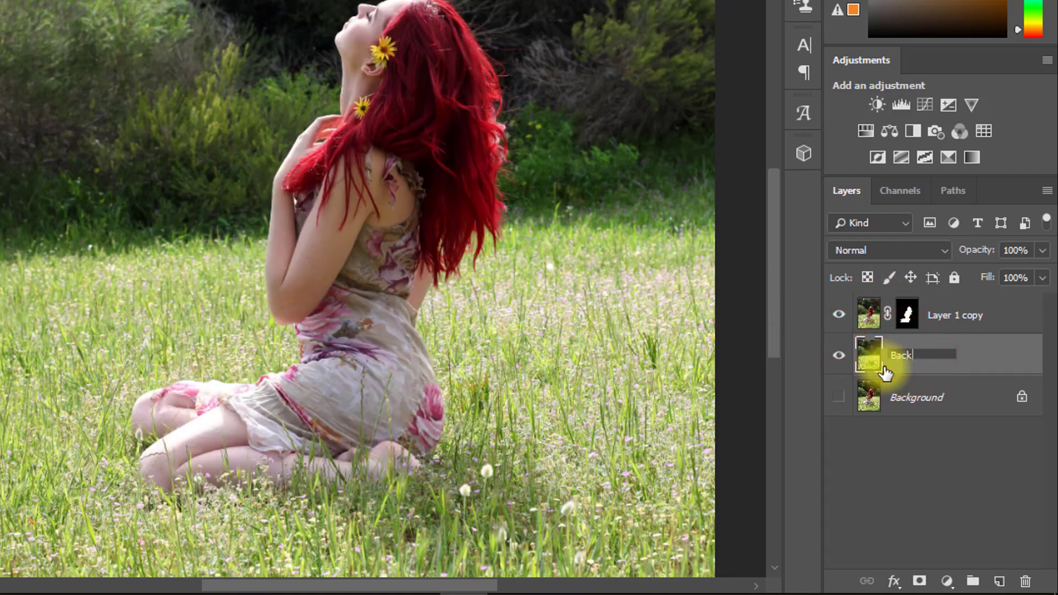
{"action": "type", "text": "ground"}
{"action": "key", "text": "Return"}
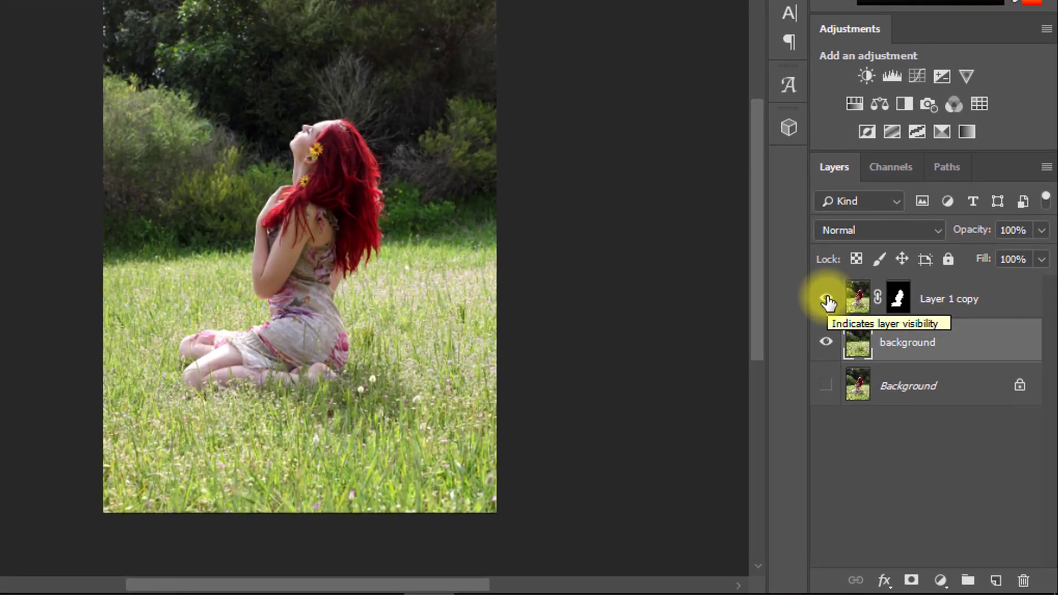
{"action": "left_click", "coordinate": [826, 300]}
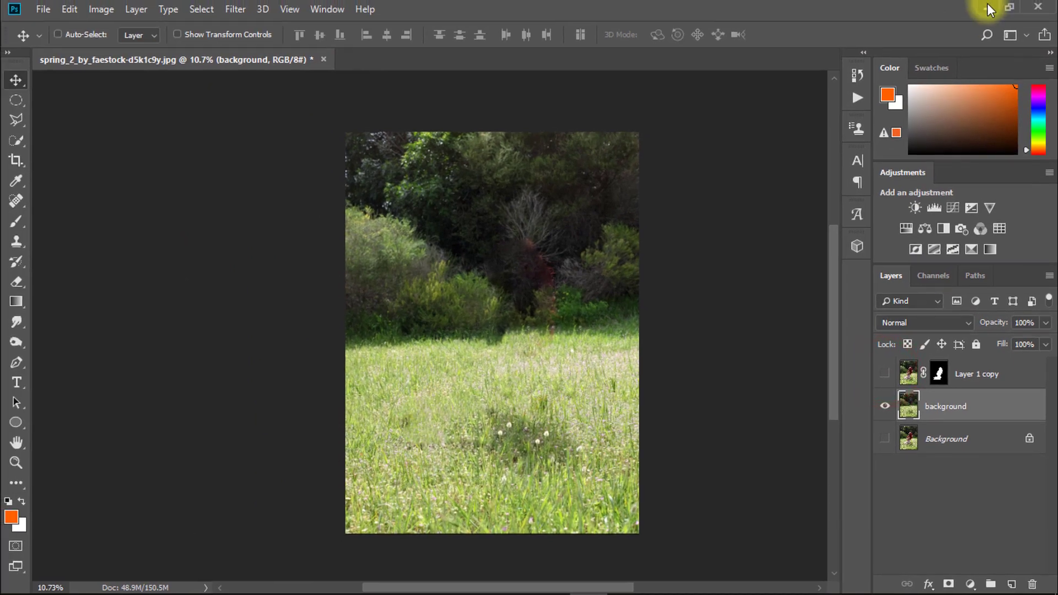
{"action": "left_click", "coordinate": [990, 9]}
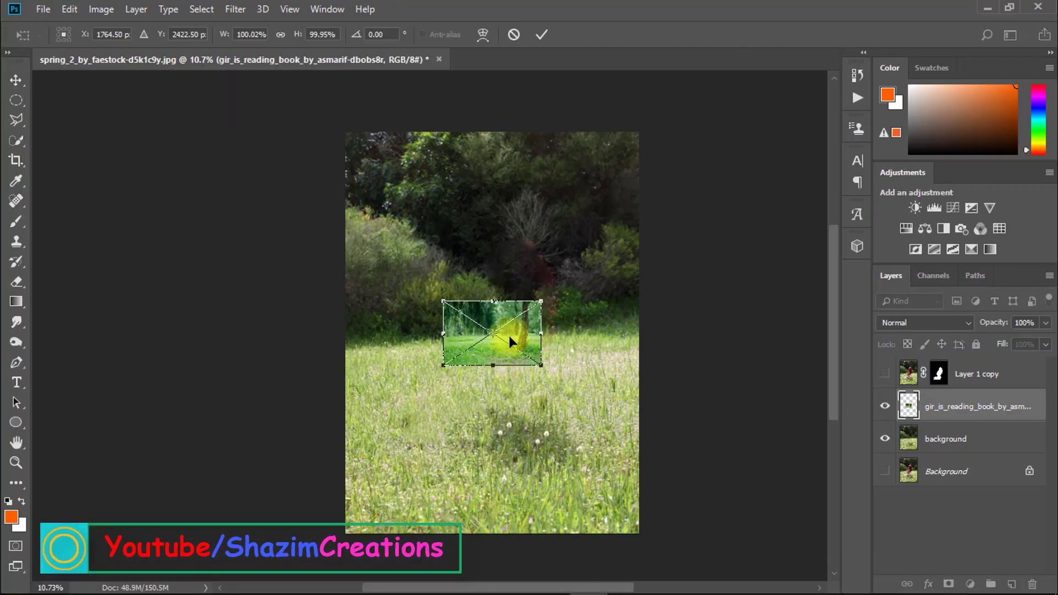
Enlarge and position the placed park photo to cover all but a meadow strip at the bottom.
{"action": "mouse_move", "coordinate": [543, 301]}
{"action": "left_mouse_down"}
{"action": "mouse_move", "coordinate": [656, 207]}
{"action": "mouse_move", "coordinate": [736, 166]}
{"action": "left_mouse_up"}
{"action": "mouse_move", "coordinate": [681, 259]}
{"action": "left_mouse_down"}
{"action": "mouse_move", "coordinate": [571, 238]}
{"action": "mouse_move", "coordinate": [521, 301]}
{"action": "left_mouse_up"}
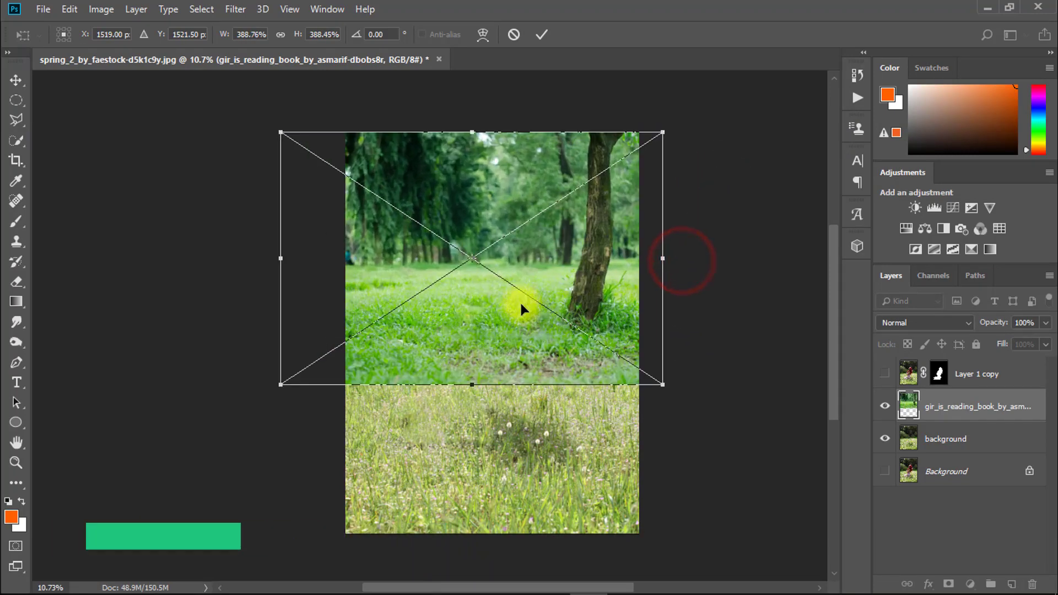
{"action": "left_click_drag", "start_coordinate": [296, 396], "coordinate": [171, 484]}
{"action": "left_click_drag", "start_coordinate": [461, 402], "coordinate": [428, 372]}
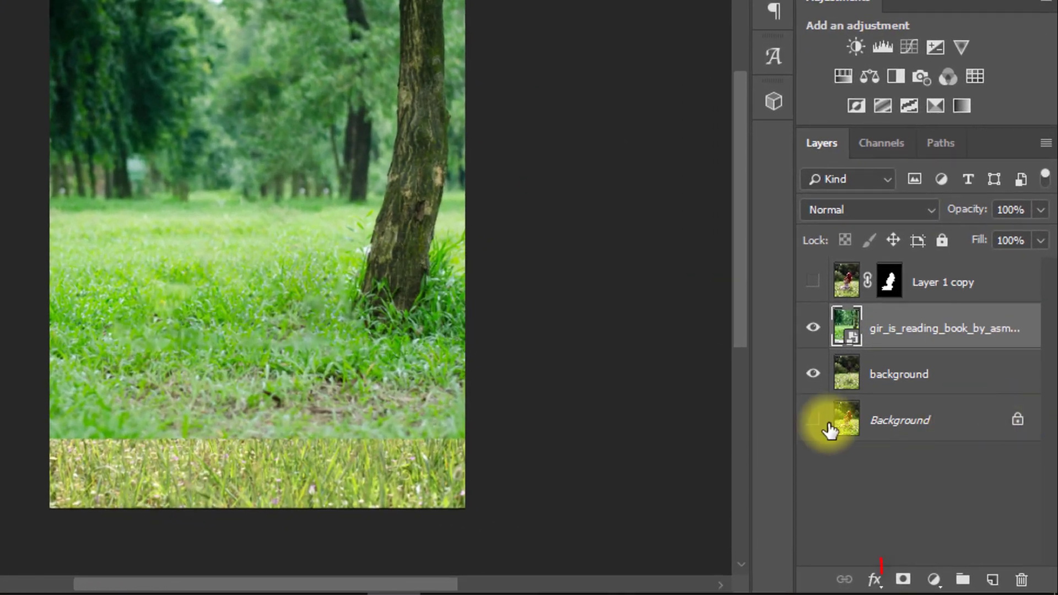
Add a layer mask to the park photo and paint black along its bottom seam into the grass.
{"action": "left_click", "coordinate": [903, 579]}
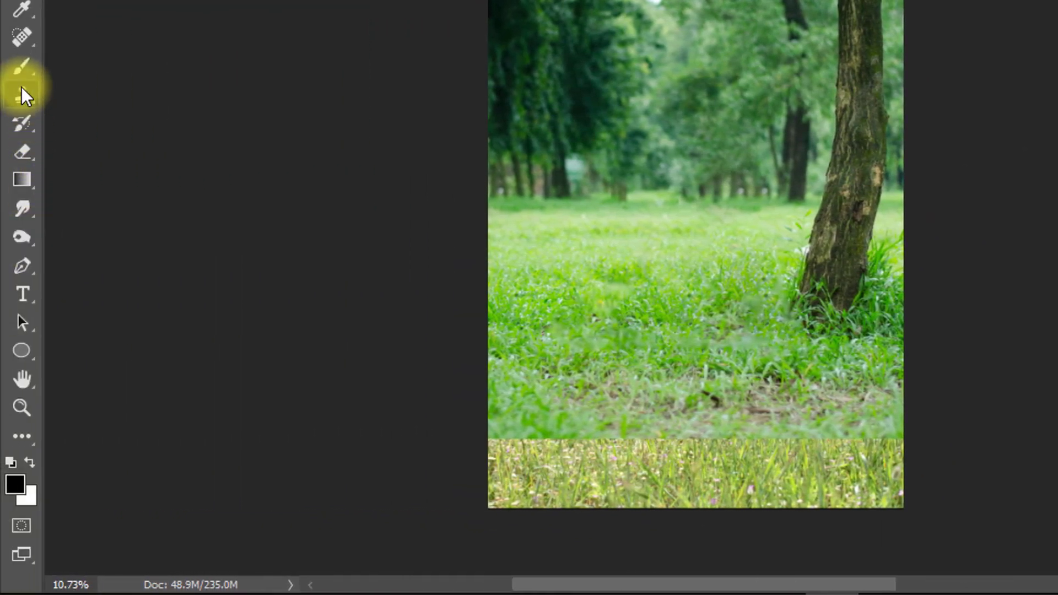
{"action": "right_click", "coordinate": [21, 69]}
{"action": "left_click", "coordinate": [94, 66]}
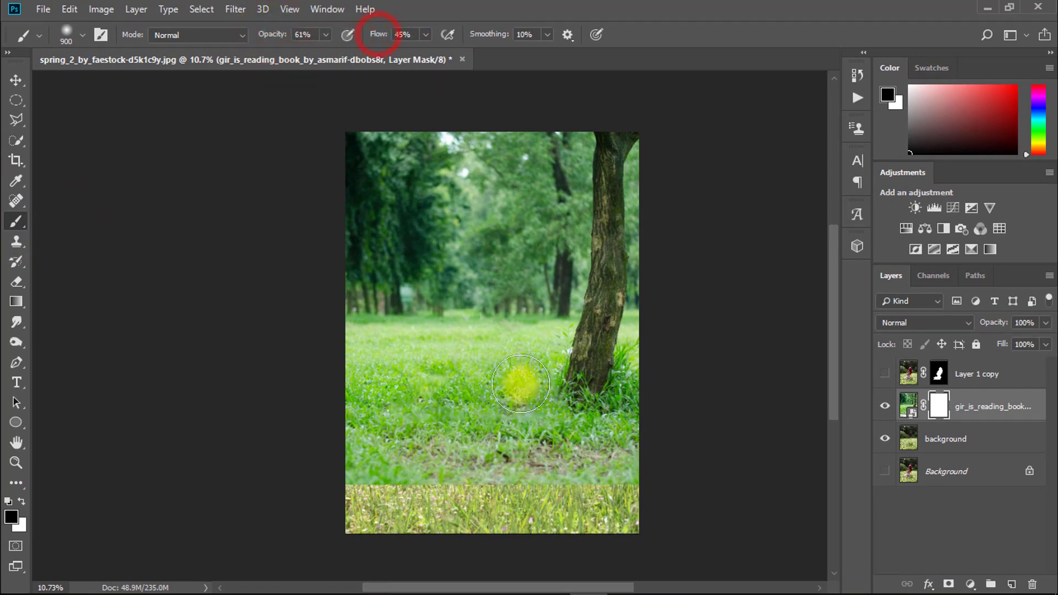
{"action": "left_click_drag", "start_coordinate": [347, 485], "coordinate": [487, 495]}
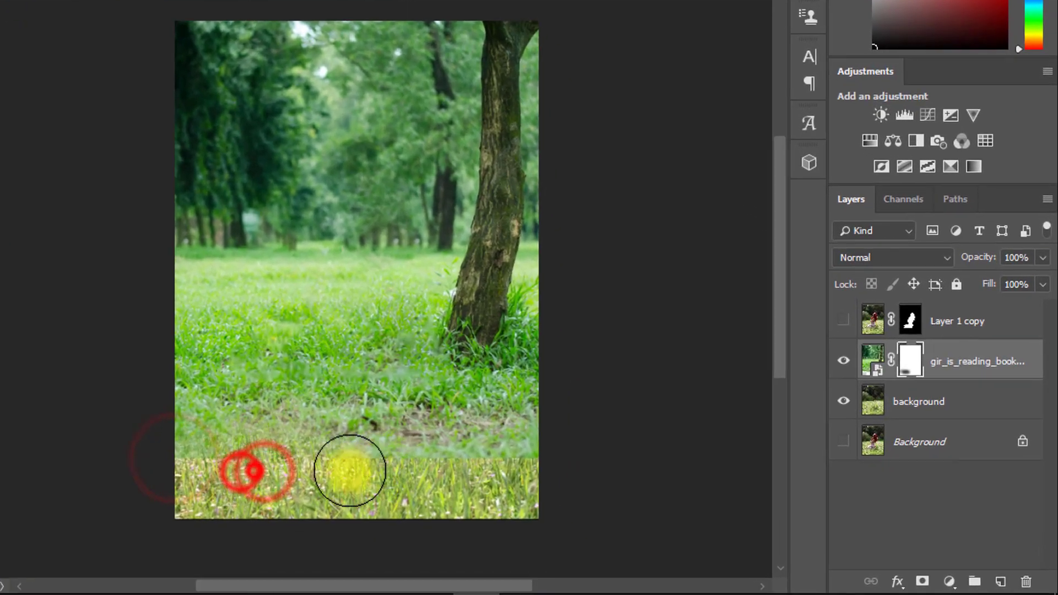
{"action": "left_click_drag", "start_coordinate": [350, 471], "coordinate": [197, 434]}
{"action": "mouse_move", "coordinate": [437, 454]}
{"action": "left_mouse_down"}
{"action": "mouse_move", "coordinate": [355, 459]}
{"action": "mouse_move", "coordinate": [479, 444]}
{"action": "left_mouse_up"}
{"action": "left_click_drag", "start_coordinate": [115, 355], "coordinate": [112, 422]}
{"action": "left_click_drag", "start_coordinate": [153, 395], "coordinate": [406, 402]}
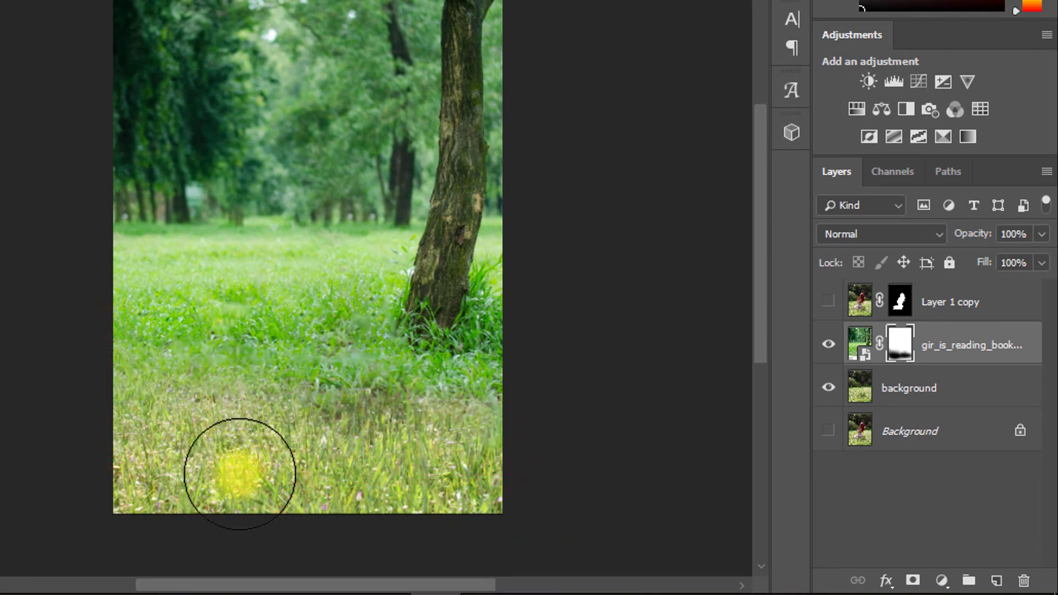
Show the girl layer again and brush out the remaining grass patches around her.
{"action": "left_click", "coordinate": [827, 302]}
{"action": "left_click", "coordinate": [827, 301]}
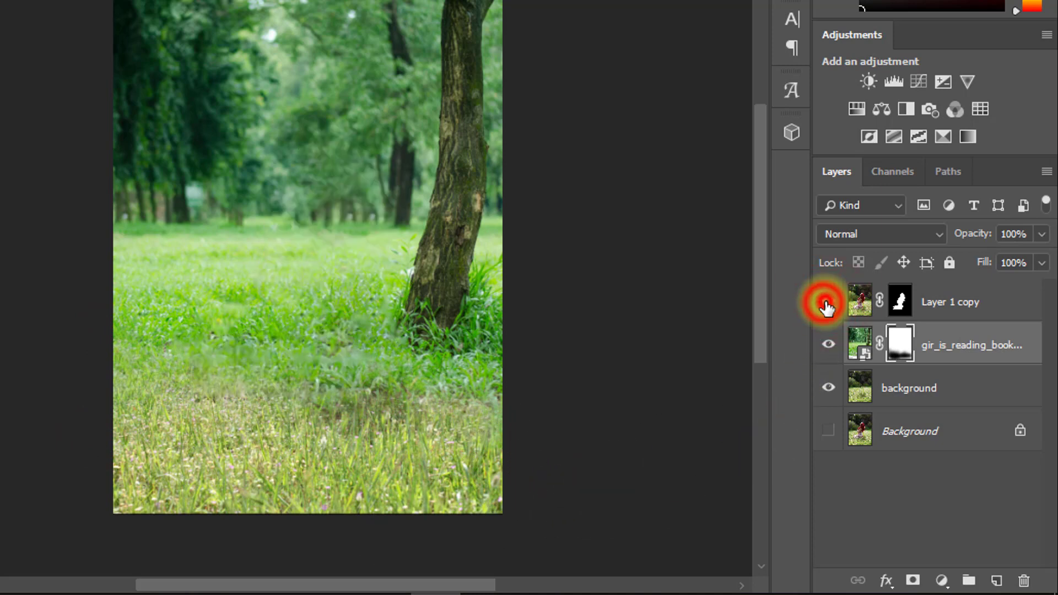
{"action": "left_click_drag", "start_coordinate": [161, 394], "coordinate": [422, 388]}
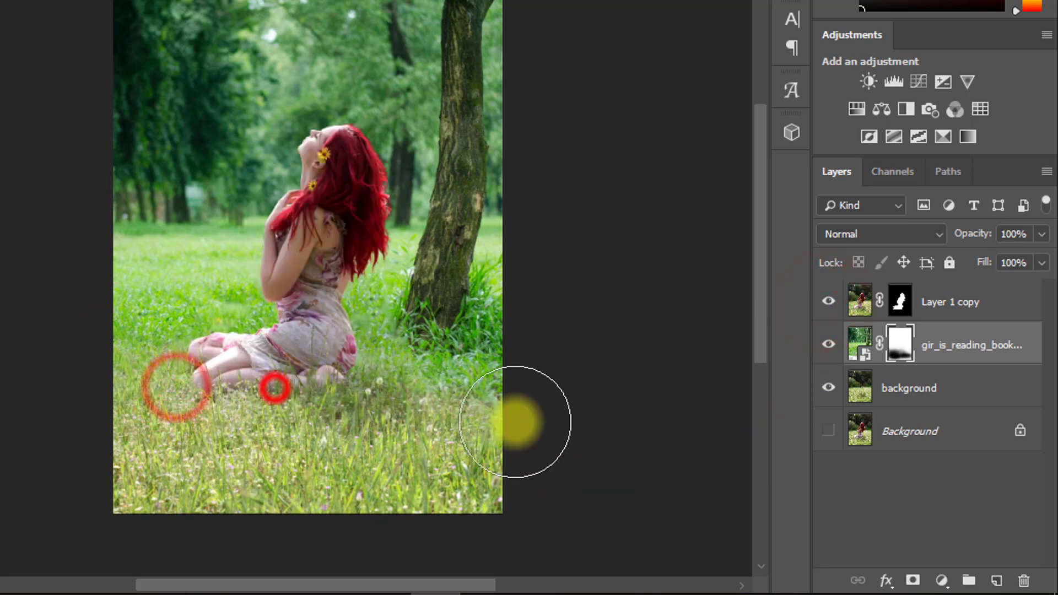
{"action": "left_click", "coordinate": [385, 401]}
{"action": "left_click_drag", "start_coordinate": [340, 408], "coordinate": [342, 453]}
{"action": "left_click", "coordinate": [144, 365]}
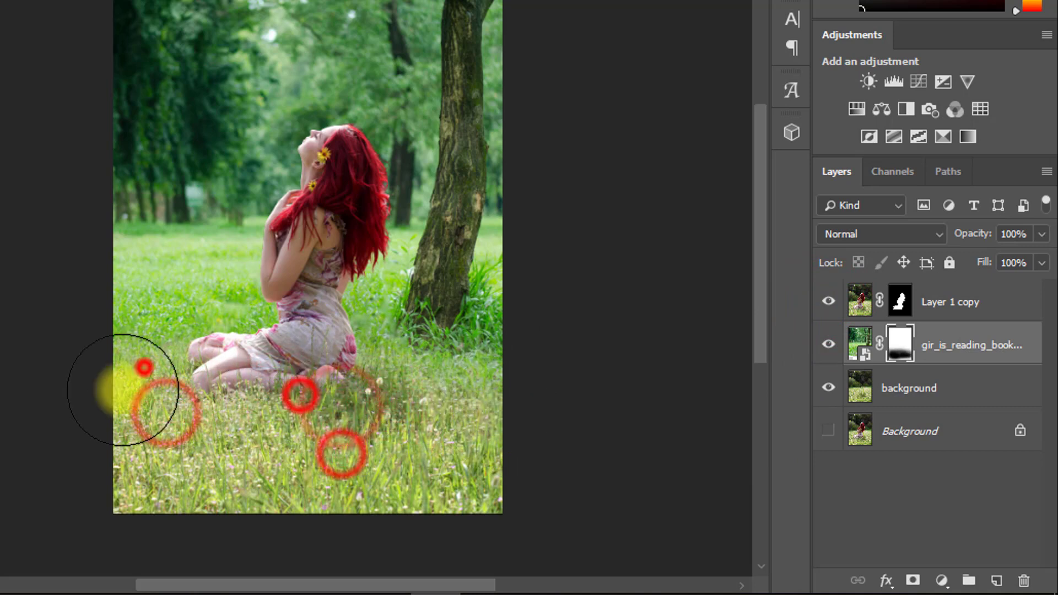
{"action": "left_click", "coordinate": [241, 373]}
{"action": "left_click", "coordinate": [279, 446]}
{"action": "left_click", "coordinate": [378, 406]}
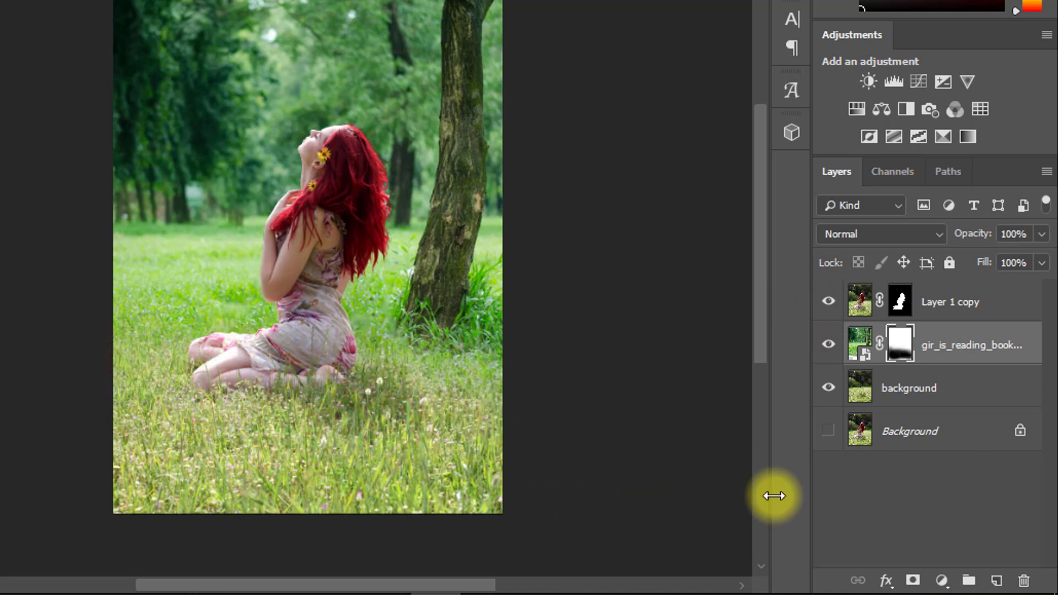
Stamp the blended park and meadow into a merged Layer 1 beneath the visible girl layer.
{"action": "left_click", "coordinate": [829, 300]}
{"action": "key", "text": "ctrl+alt+shift+e"}
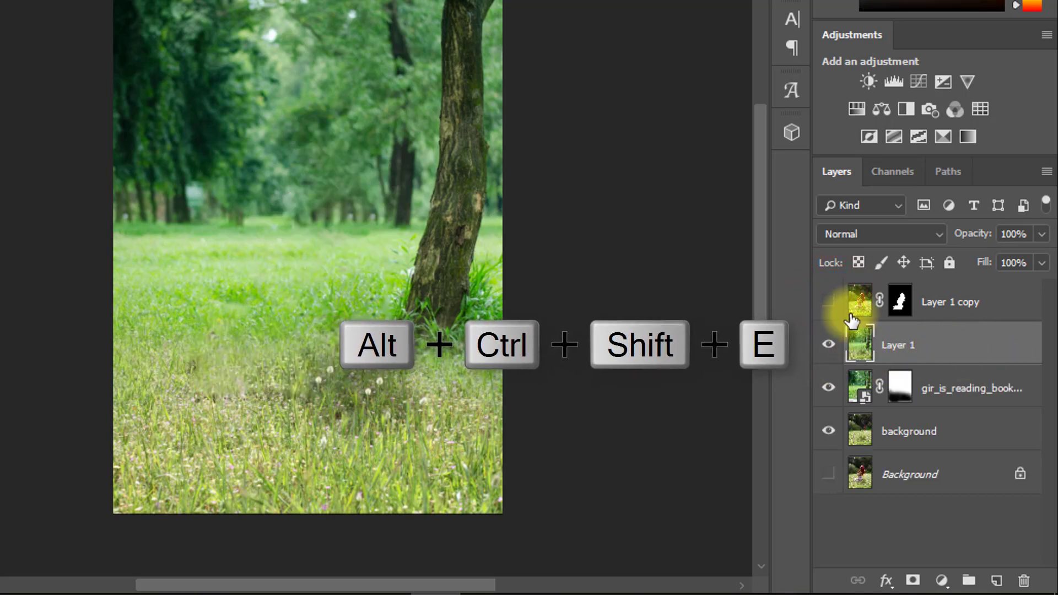
{"action": "left_click", "coordinate": [830, 302]}
{"action": "left_click", "coordinate": [916, 342]}
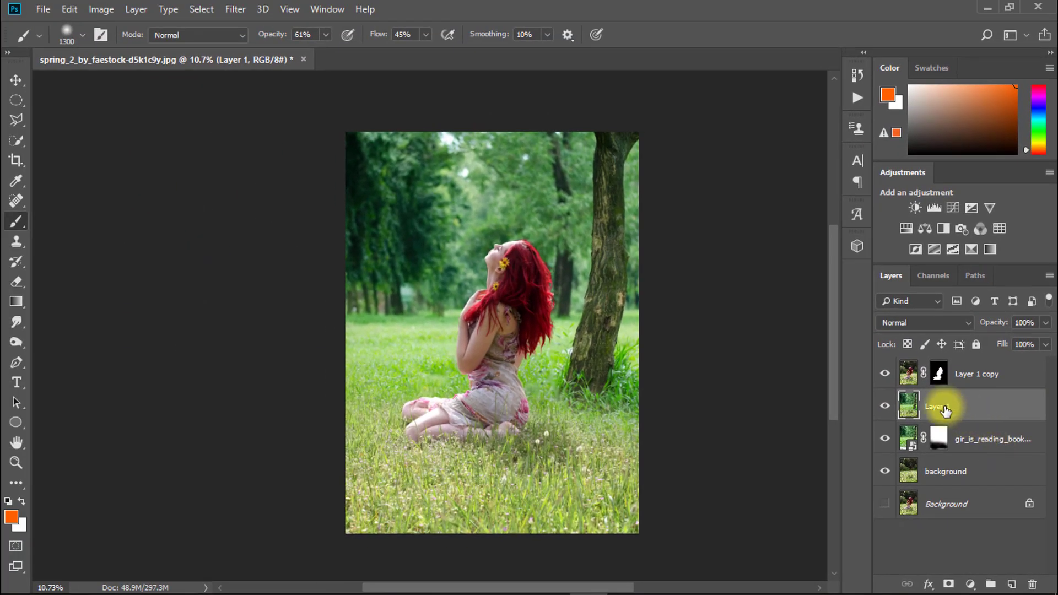
{"action": "left_click", "coordinate": [236, 10]}
{"action": "mouse_move", "coordinate": [314, 242]}
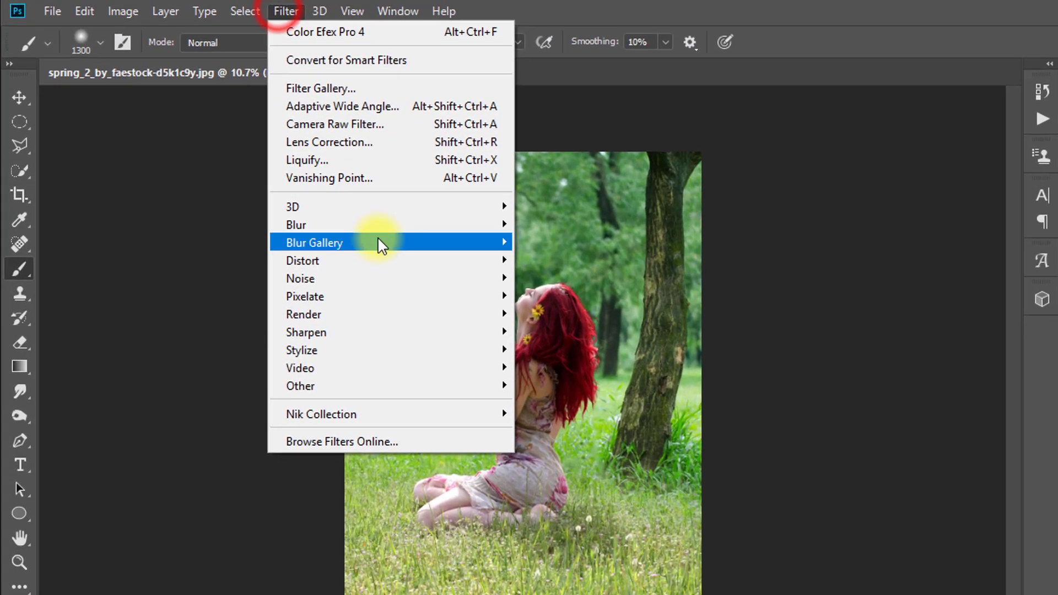
Apply an 80 px Tilt-Shift blur with 42% light bokeh, focused on the grass below her knees.
{"action": "left_click", "coordinate": [332, 201]}
{"action": "left_click", "coordinate": [697, 357]}
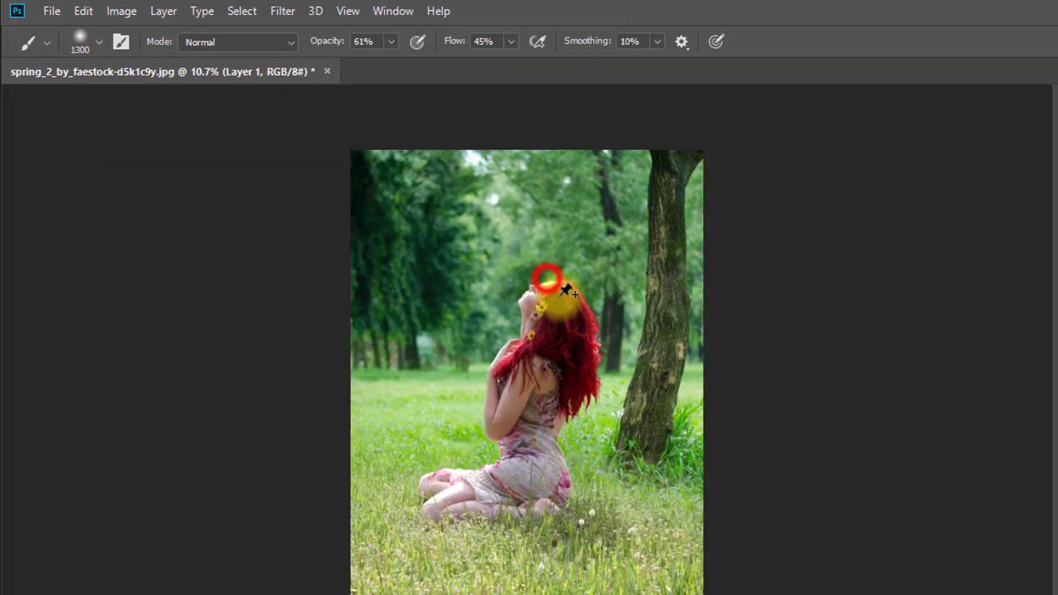
{"action": "left_click_drag", "start_coordinate": [486, 362], "coordinate": [484, 494]}
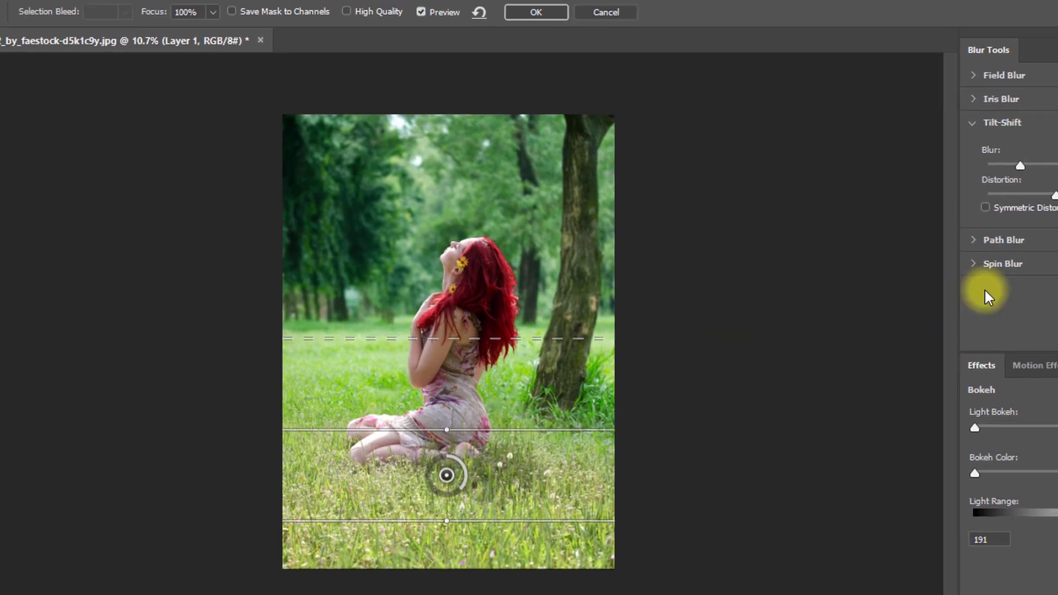
{"action": "left_click_drag", "start_coordinate": [916, 68], "coordinate": [959, 78]}
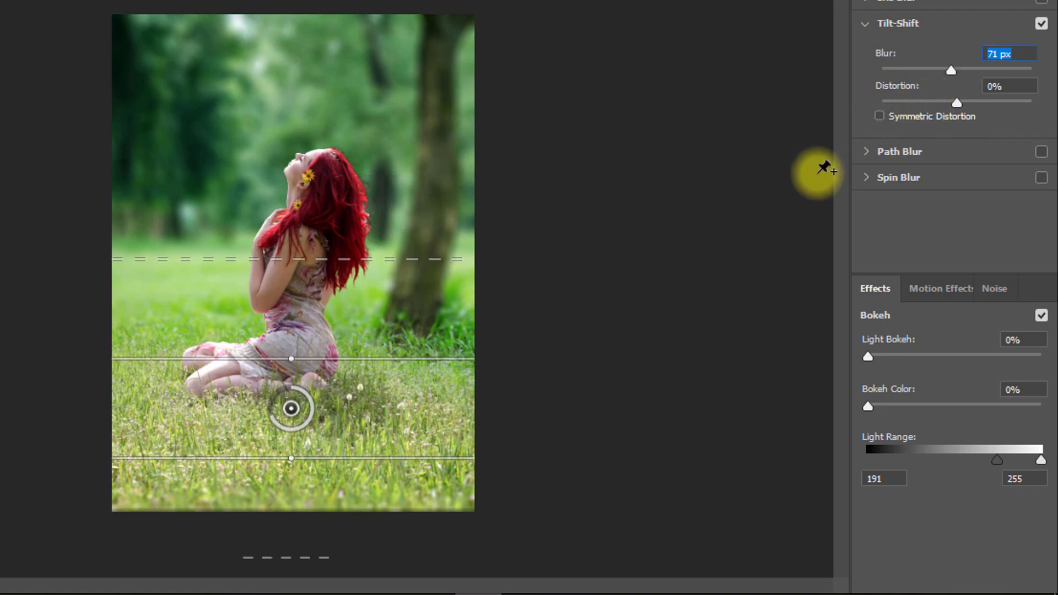
{"action": "mouse_move", "coordinate": [871, 356]}
{"action": "left_mouse_down"}
{"action": "mouse_move", "coordinate": [980, 366]}
{"action": "mouse_move", "coordinate": [961, 366]}
{"action": "left_mouse_up"}
{"action": "mouse_move", "coordinate": [997, 461]}
{"action": "left_mouse_down"}
{"action": "mouse_move", "coordinate": [978, 460]}
{"action": "mouse_move", "coordinate": [1022, 457]}
{"action": "mouse_move", "coordinate": [986, 460]}
{"action": "mouse_move", "coordinate": [1000, 455]}
{"action": "left_mouse_up"}
{"action": "left_click_drag", "start_coordinate": [954, 70], "coordinate": [954, 71]}
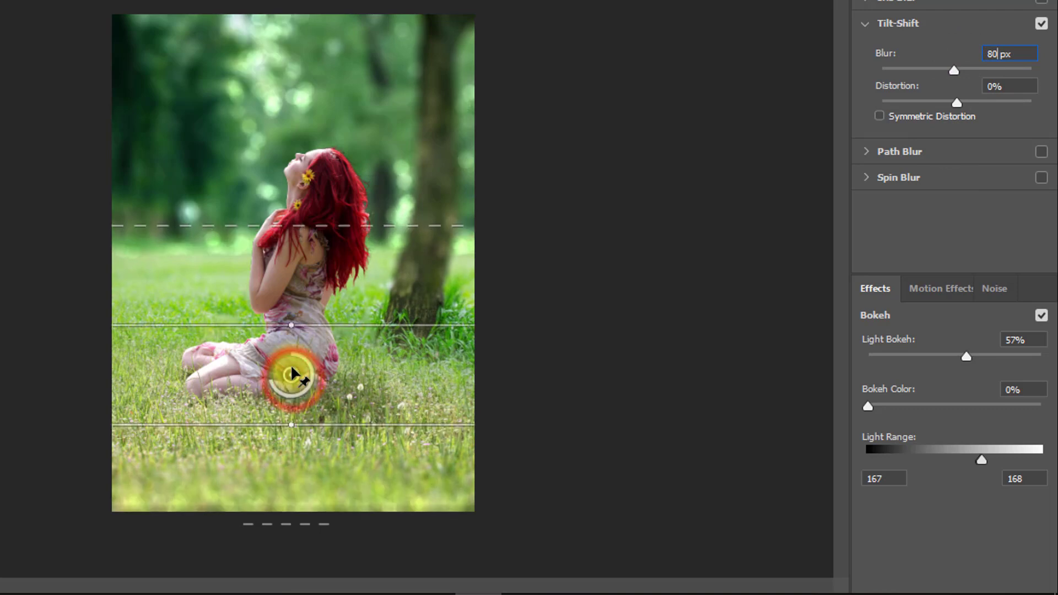
{"action": "left_click_drag", "start_coordinate": [292, 380], "coordinate": [291, 374]}
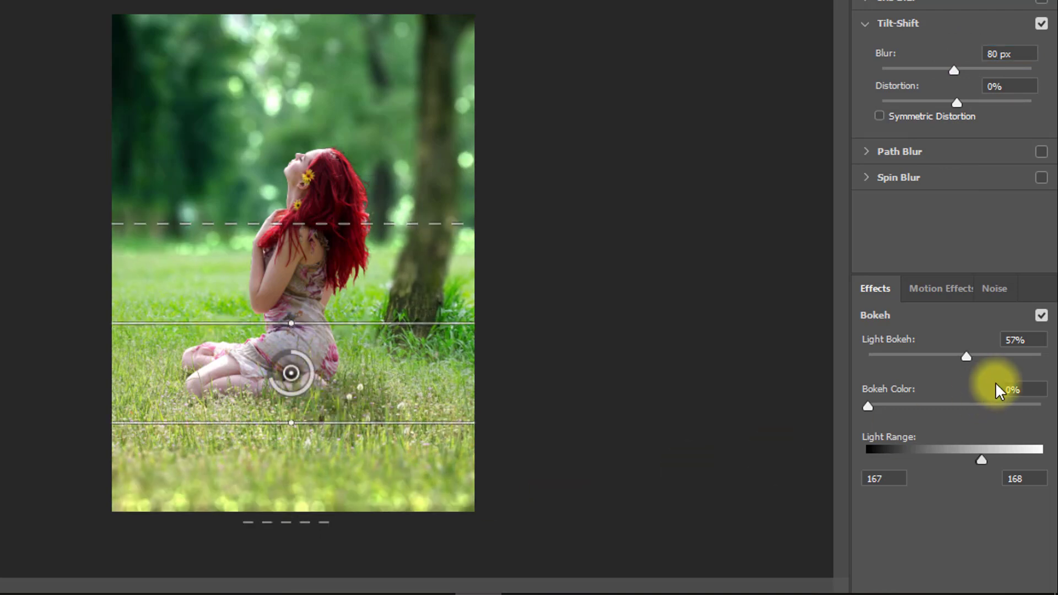
{"action": "left_click_drag", "start_coordinate": [966, 355], "coordinate": [982, 357]}
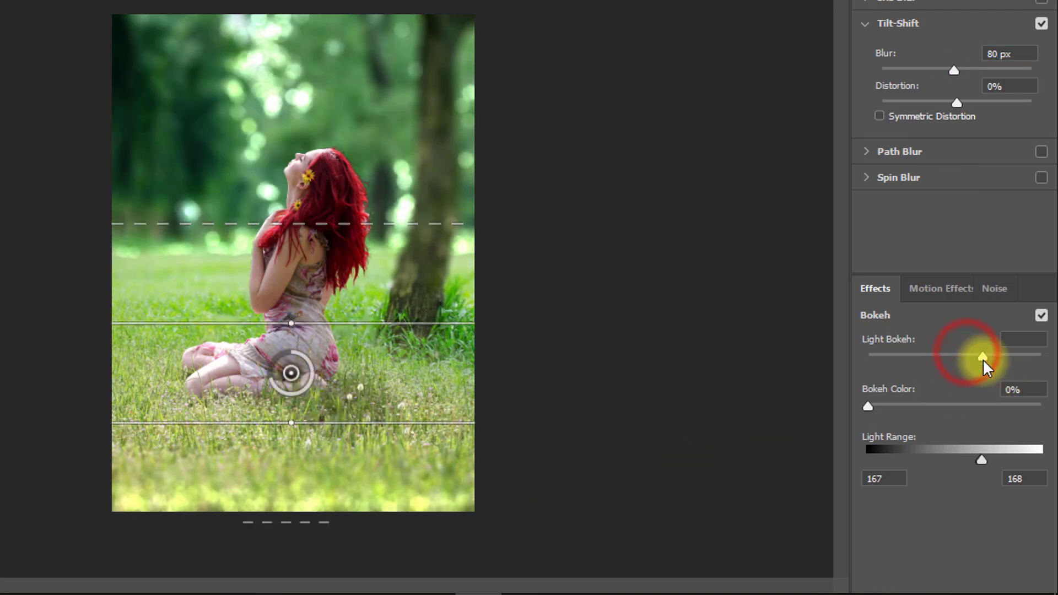
{"action": "left_click_drag", "start_coordinate": [983, 467], "coordinate": [990, 466]}
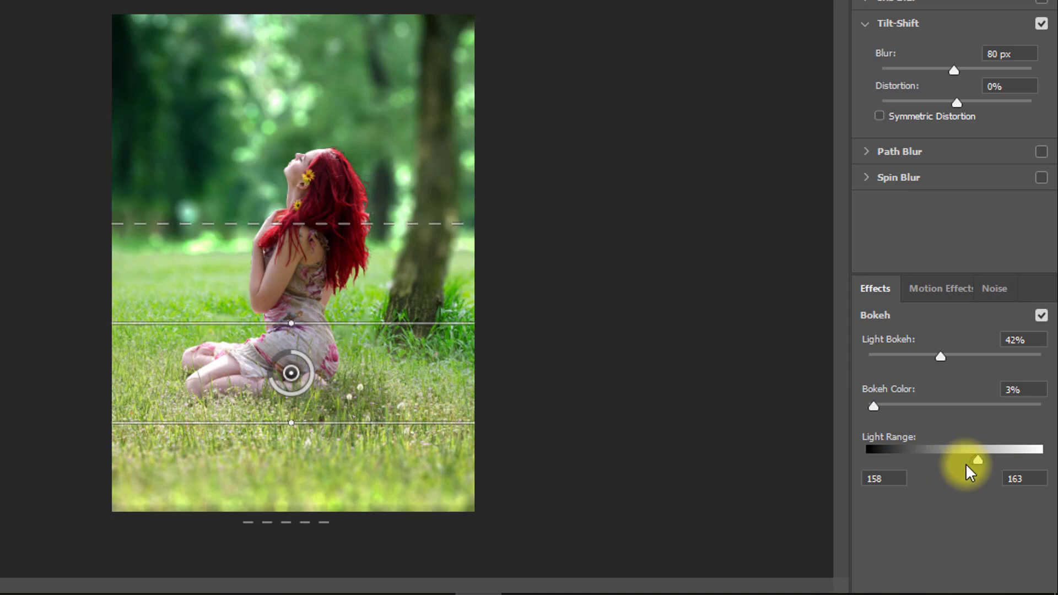
{"action": "left_click", "coordinate": [969, 461]}
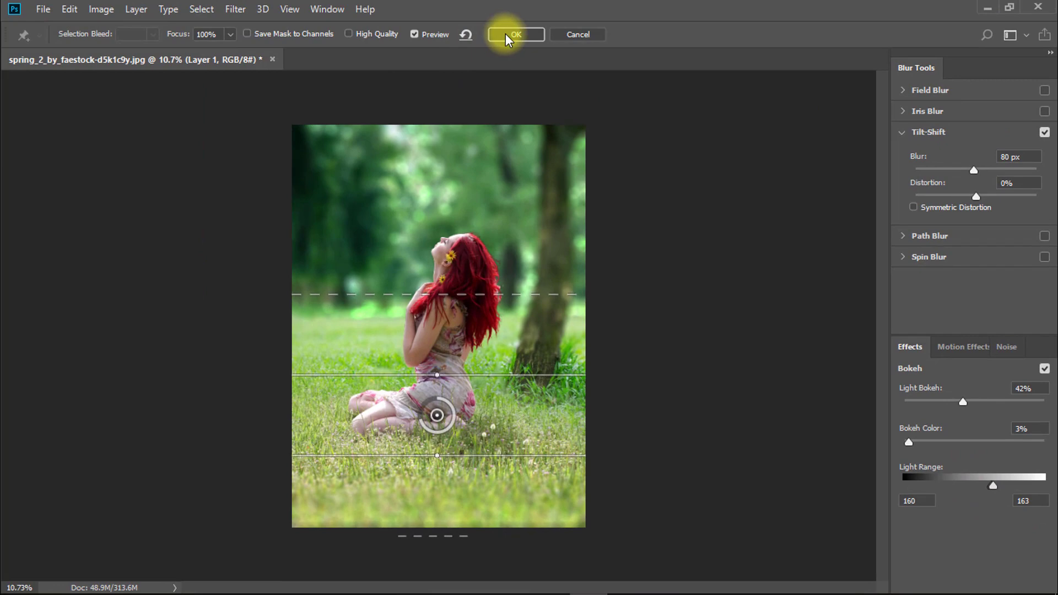
{"action": "left_click", "coordinate": [506, 35]}
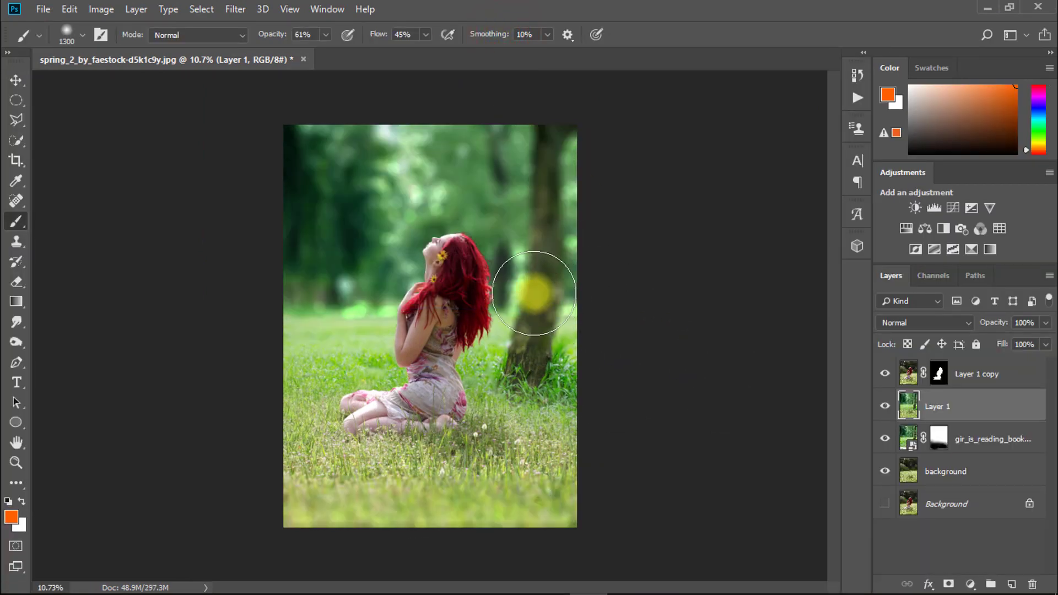
Add a Color Balance layer setting midtones to +32 red, +12 green and +43 blue.
{"action": "left_click", "coordinate": [441, 202]}
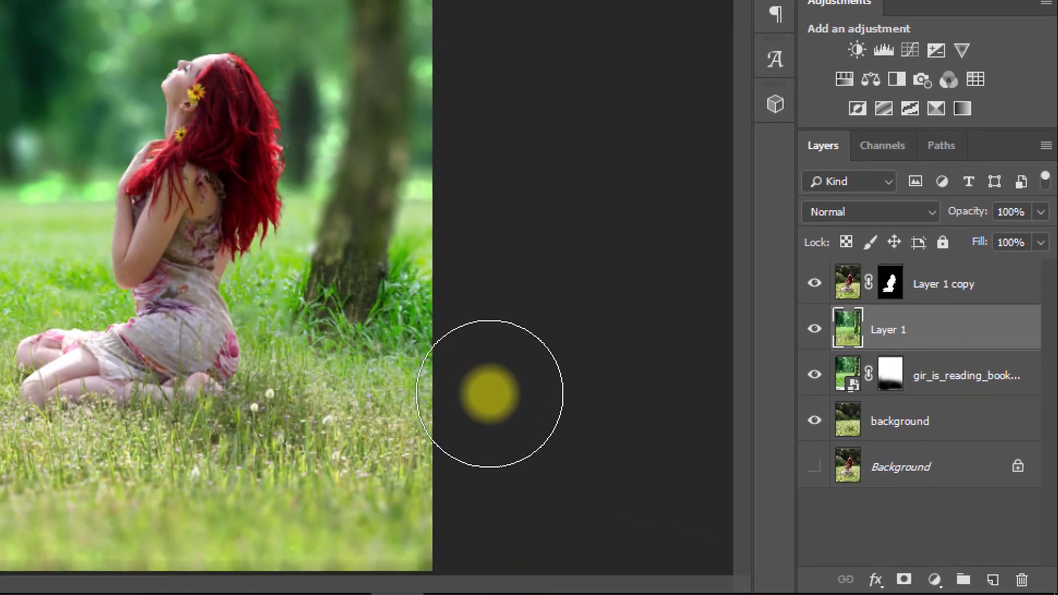
{"action": "left_click", "coordinate": [933, 581]}
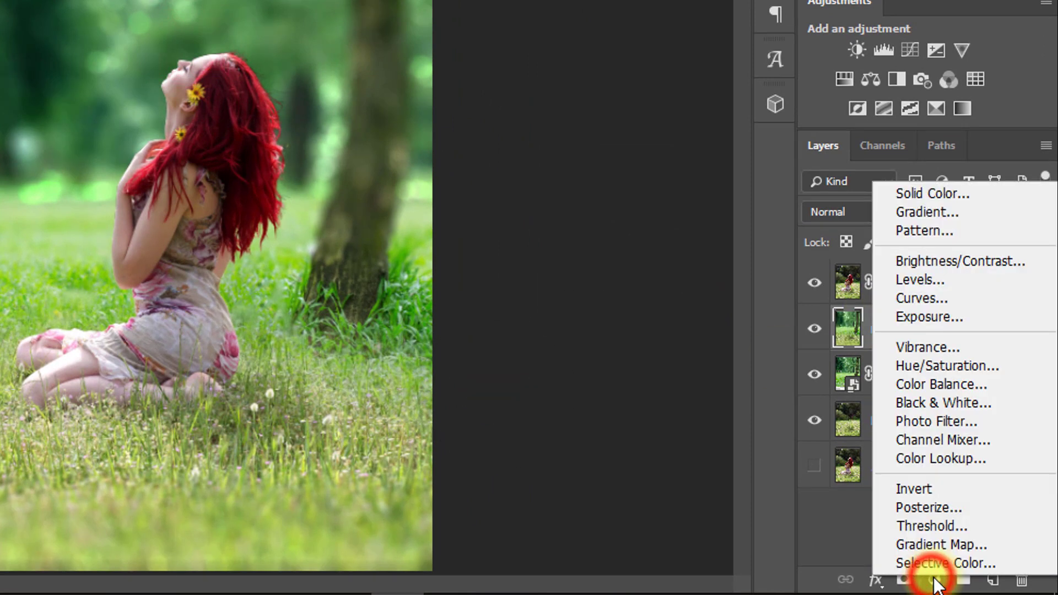
{"action": "left_click", "coordinate": [950, 383]}
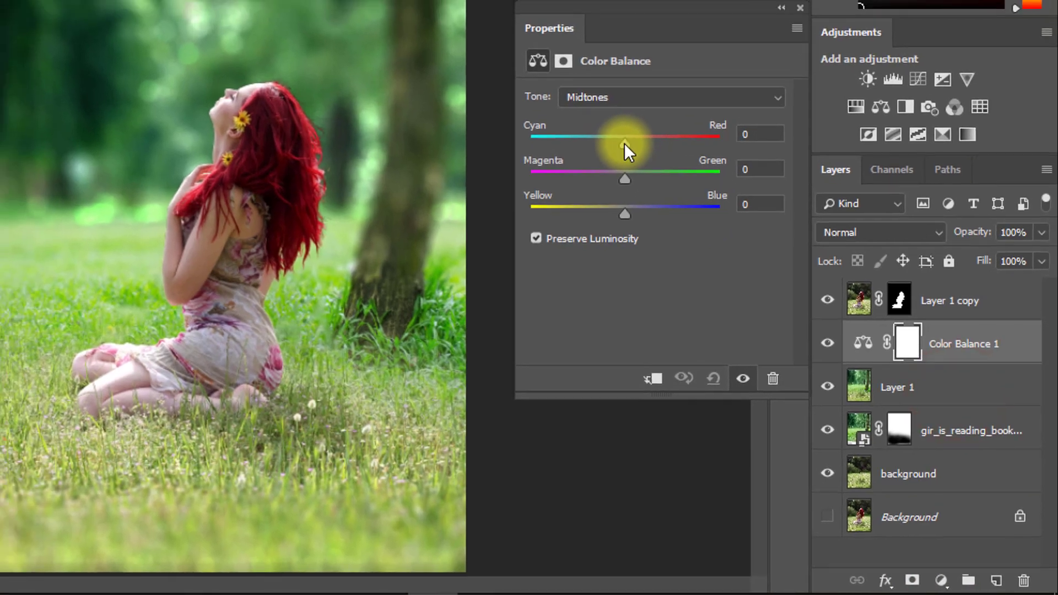
{"action": "mouse_move", "coordinate": [673, 193]}
{"action": "left_mouse_down"}
{"action": "mouse_move", "coordinate": [645, 195]}
{"action": "mouse_move", "coordinate": [683, 208]}
{"action": "mouse_move", "coordinate": [678, 223]}
{"action": "mouse_move", "coordinate": [715, 272]}
{"action": "left_mouse_up"}
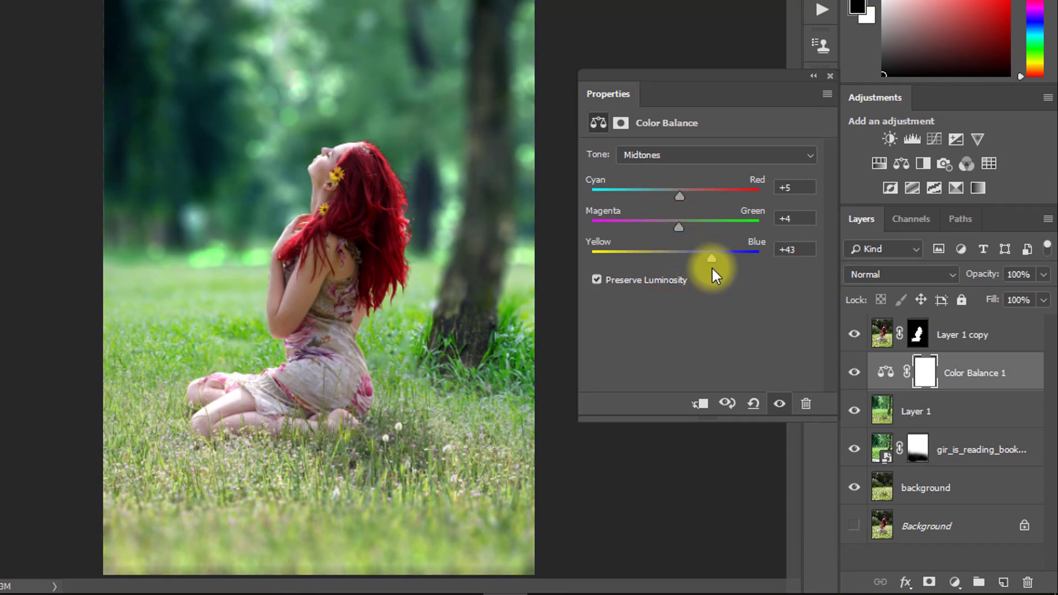
{"action": "mouse_move", "coordinate": [681, 200]}
{"action": "left_mouse_down"}
{"action": "mouse_move", "coordinate": [656, 197]}
{"action": "mouse_move", "coordinate": [712, 225]}
{"action": "mouse_move", "coordinate": [686, 228]}
{"action": "left_mouse_up"}
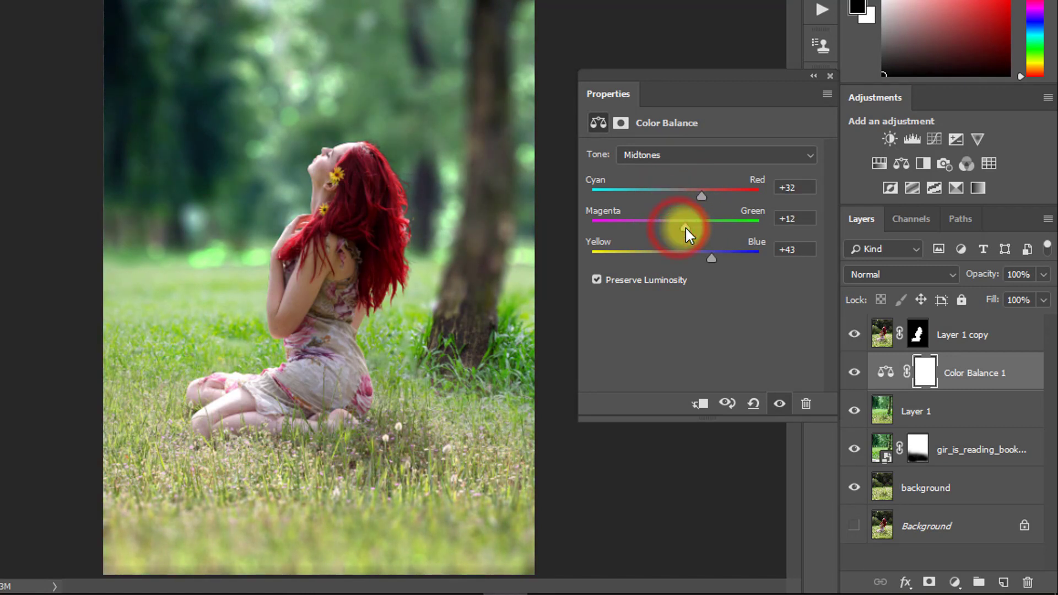
{"action": "left_click", "coordinate": [829, 74]}
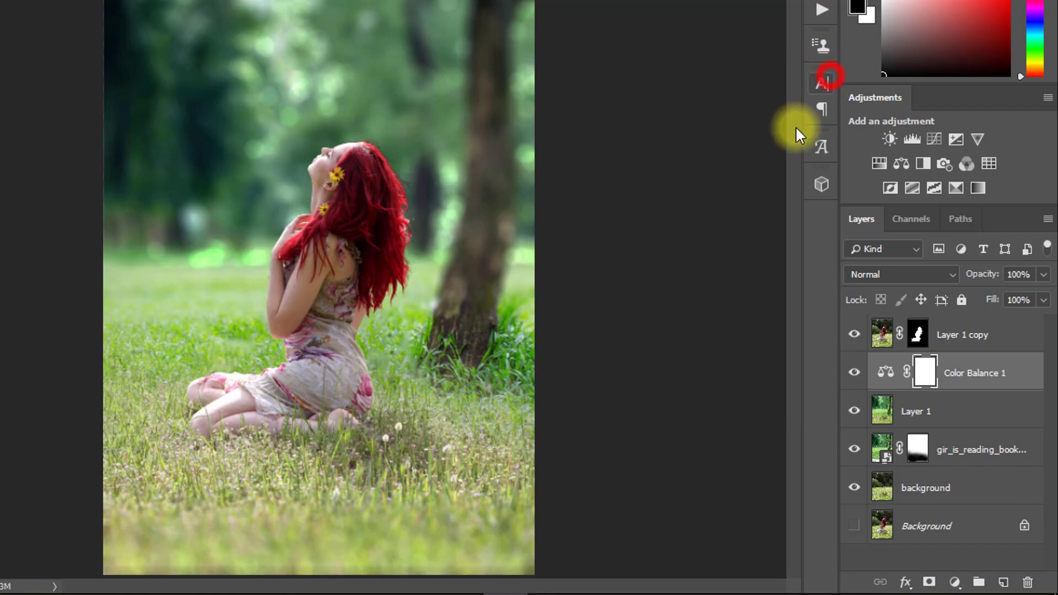
{"action": "left_click", "coordinate": [344, 225], "text": "alt"}
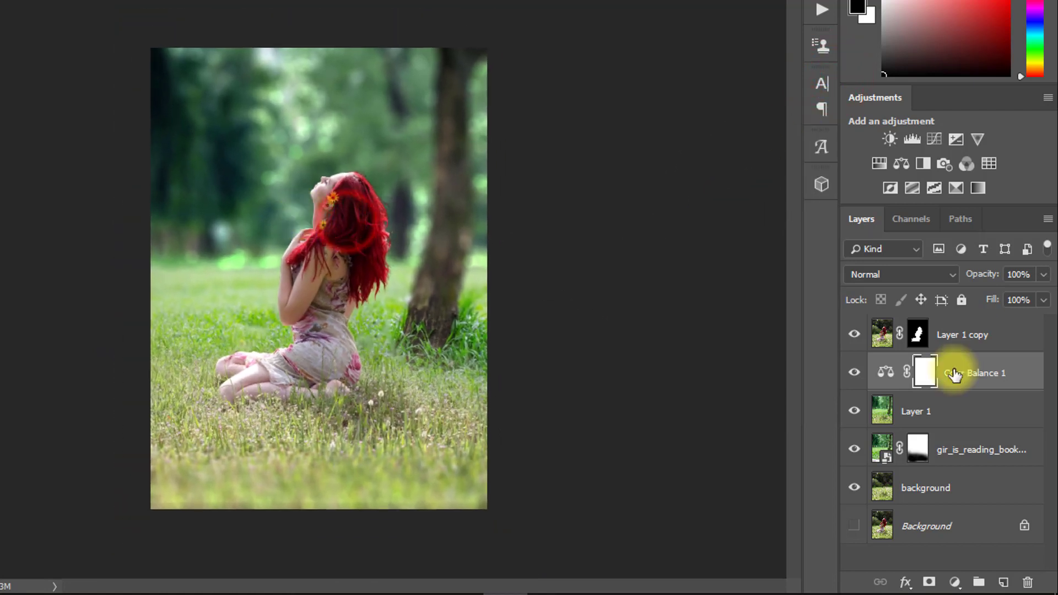
Add a Curves layer that lifts the shadows on the RGB and Red curves.
{"action": "left_click", "coordinate": [955, 582]}
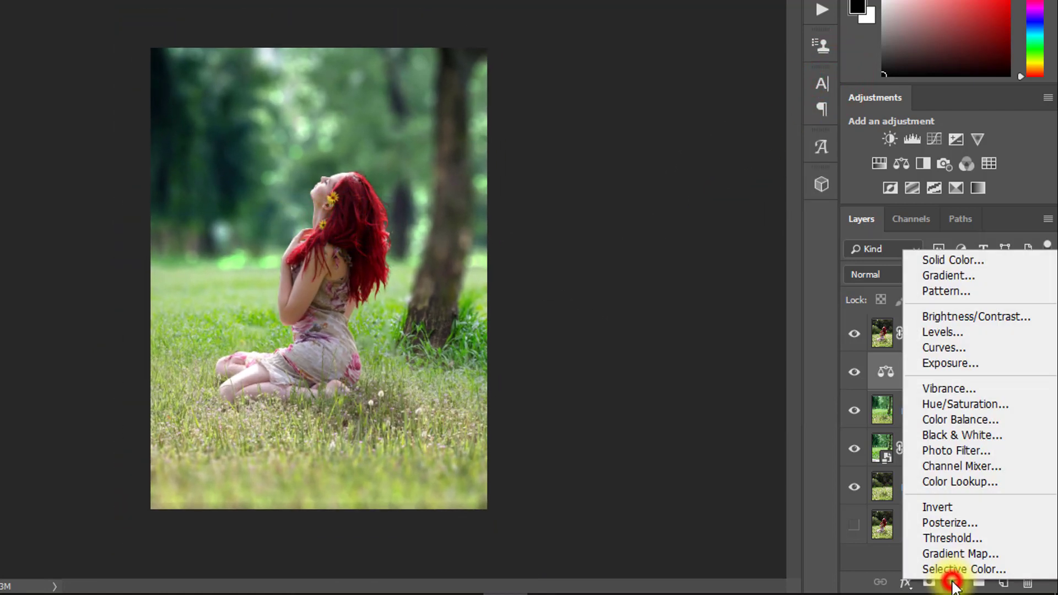
{"action": "left_click", "coordinate": [948, 348]}
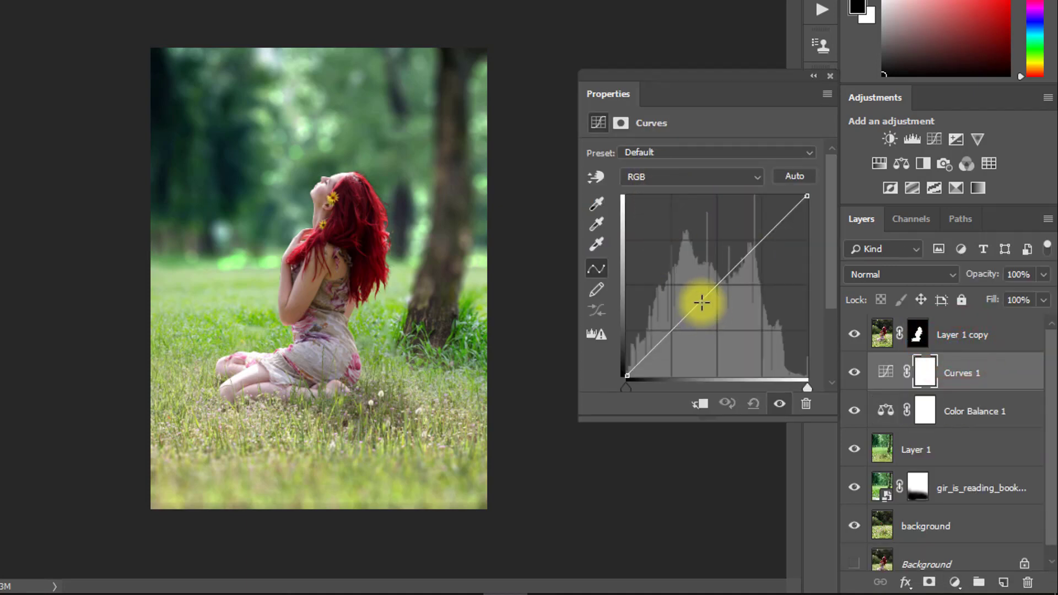
{"action": "left_click", "coordinate": [644, 196]}
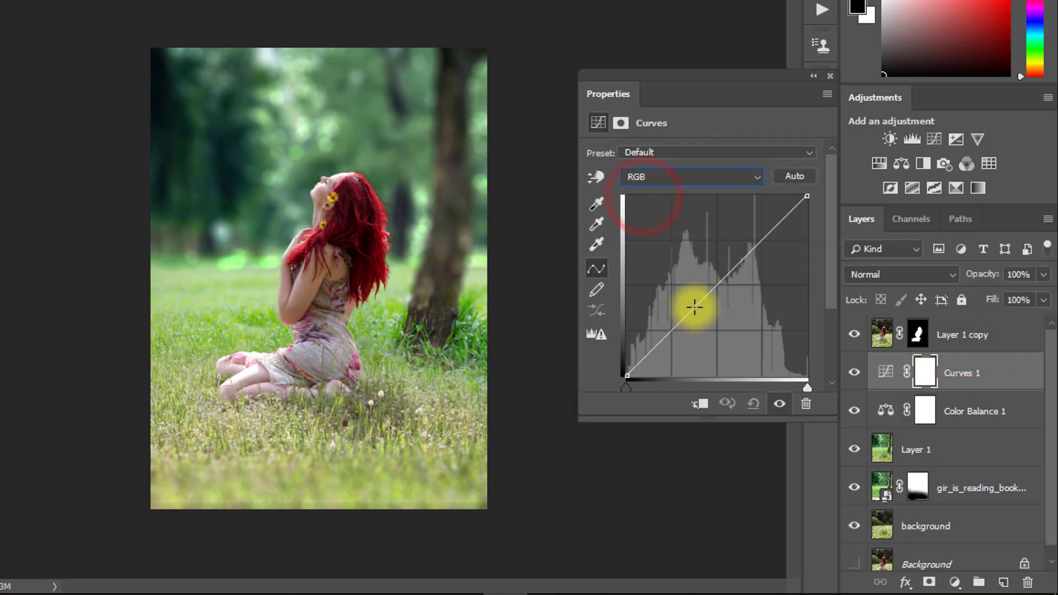
{"action": "left_click", "coordinate": [694, 307]}
{"action": "left_click_drag", "start_coordinate": [627, 374], "coordinate": [627, 364]}
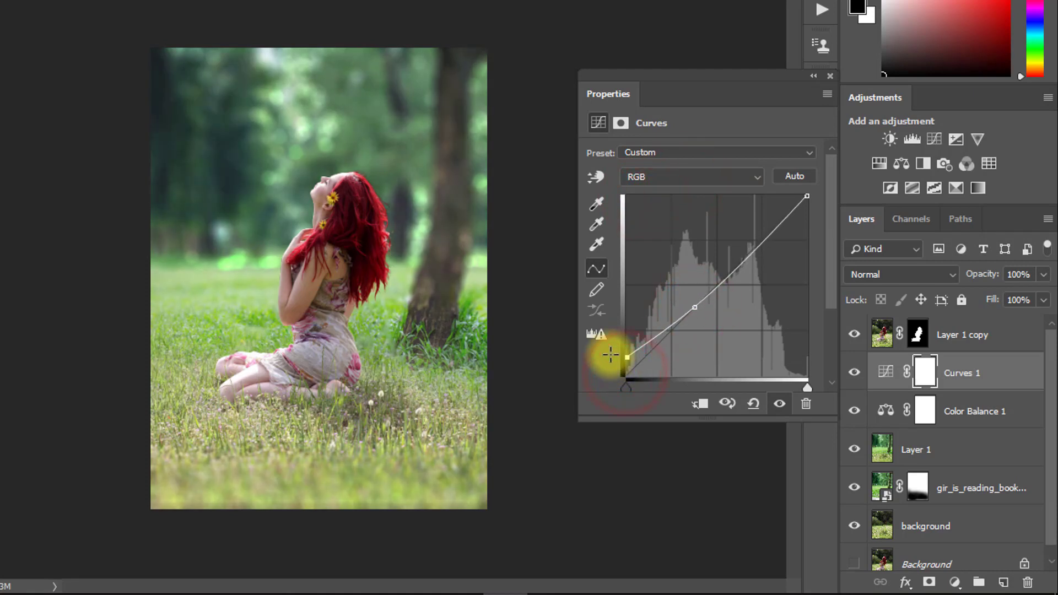
{"action": "left_click", "coordinate": [680, 175]}
{"action": "left_click", "coordinate": [649, 209]}
{"action": "left_click", "coordinate": [685, 318]}
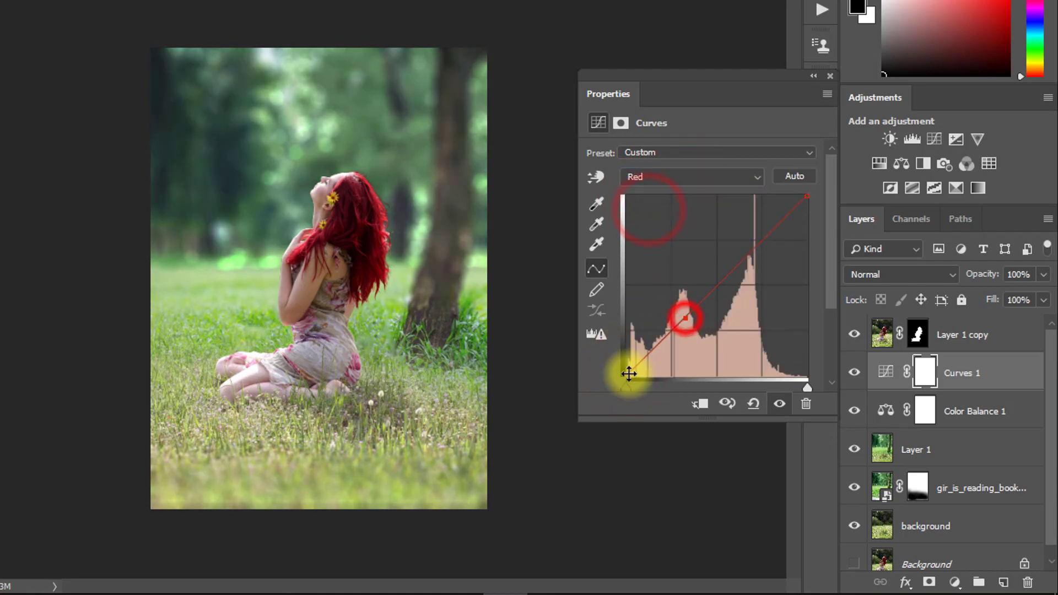
{"action": "left_click_drag", "start_coordinate": [629, 373], "coordinate": [626, 349]}
Raise the Green and Blue curves' black points to cool the shadows.
{"action": "left_click", "coordinate": [681, 178]}
{"action": "left_click", "coordinate": [651, 220]}
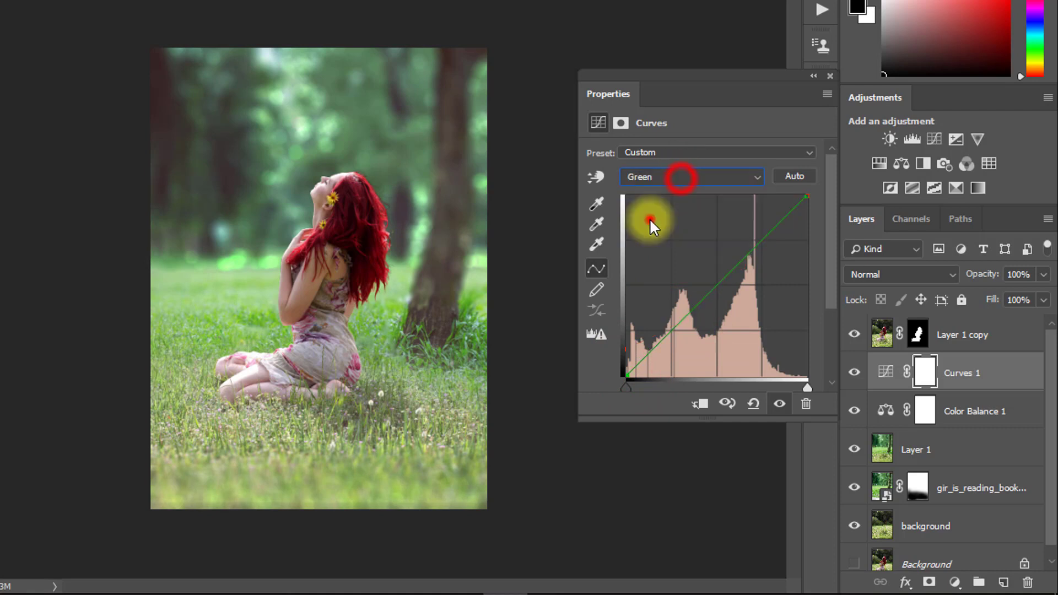
{"action": "left_click_drag", "start_coordinate": [627, 376], "coordinate": [627, 366]}
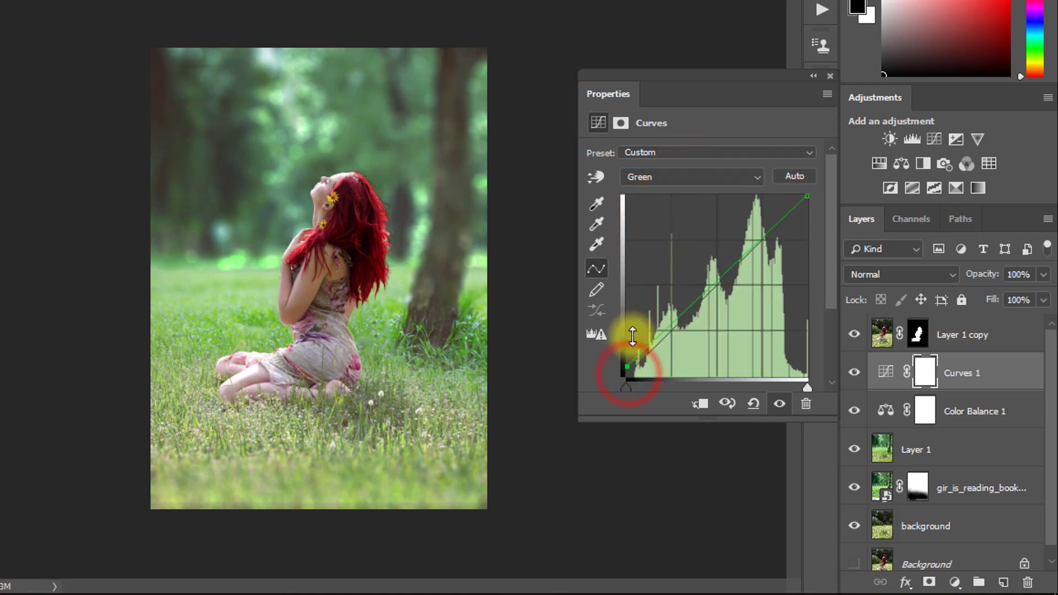
{"action": "left_click", "coordinate": [663, 176]}
{"action": "left_click", "coordinate": [643, 237]}
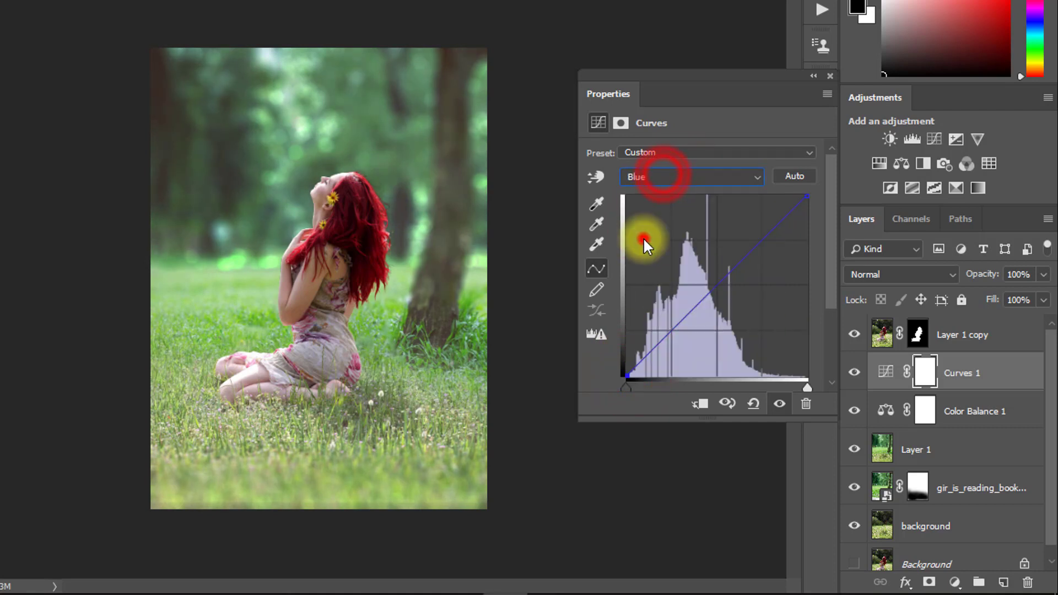
{"action": "left_click", "coordinate": [694, 307]}
{"action": "left_click_drag", "start_coordinate": [627, 376], "coordinate": [614, 334]}
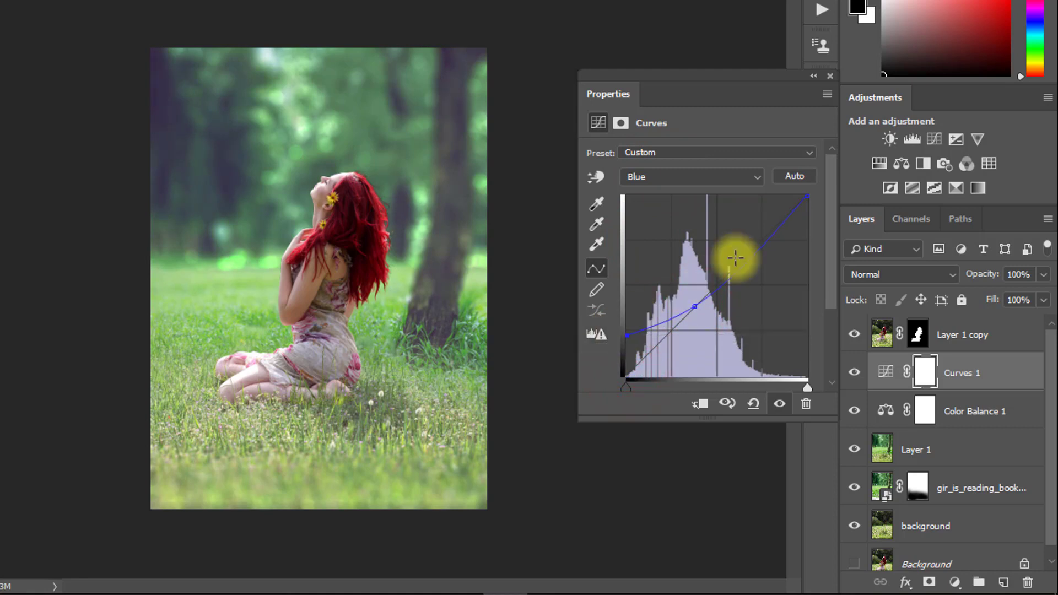
{"action": "left_click", "coordinate": [830, 75]}
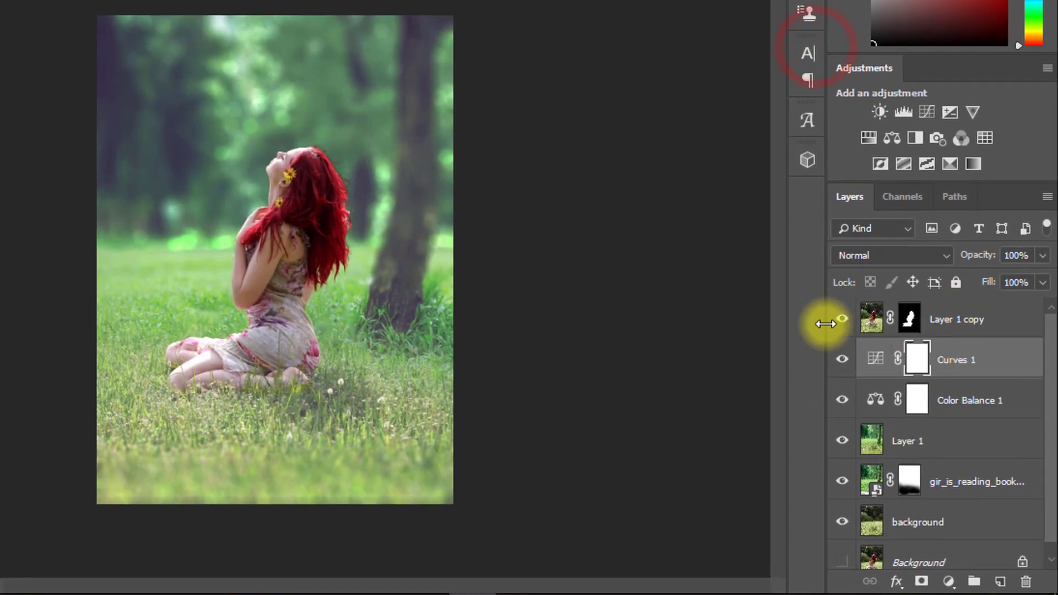
Stamp the background into a merged Layer 2 and add a Color Lookup layer above it.
{"action": "key", "text": "ctrl+shift+alt+e"}
{"action": "left_click", "coordinate": [842, 318]}
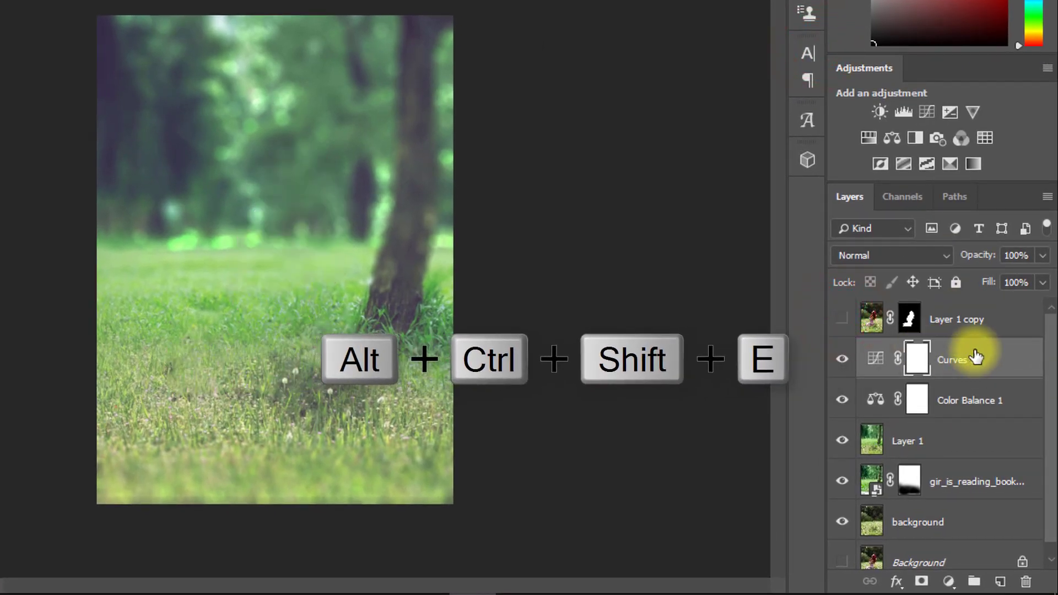
{"action": "key", "text": "ctrl+shift+alt+e"}
{"action": "left_click", "coordinate": [948, 581]}
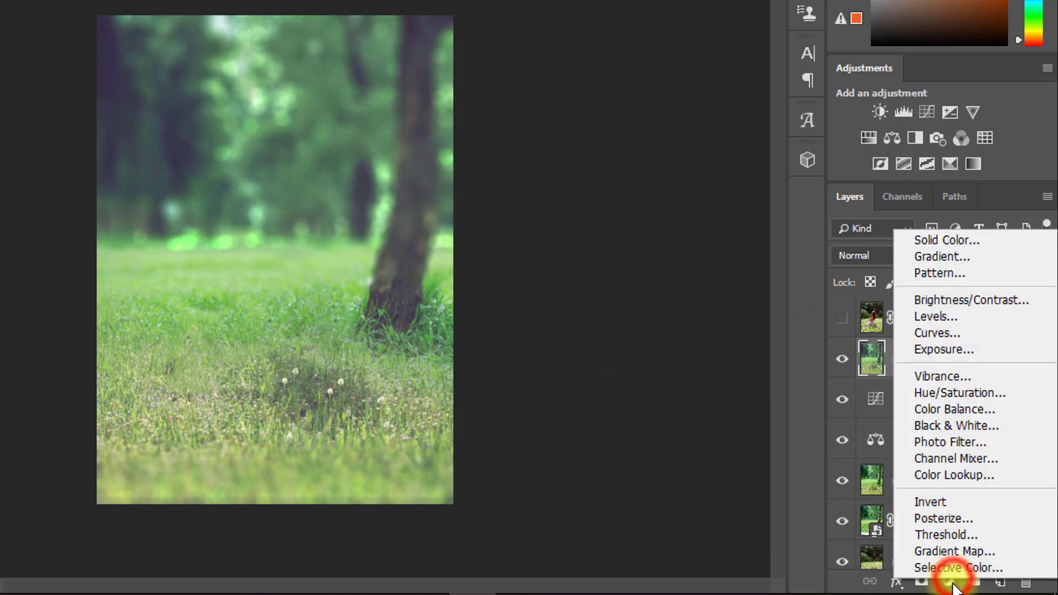
{"action": "left_click", "coordinate": [956, 476]}
{"action": "left_click", "coordinate": [842, 320]}
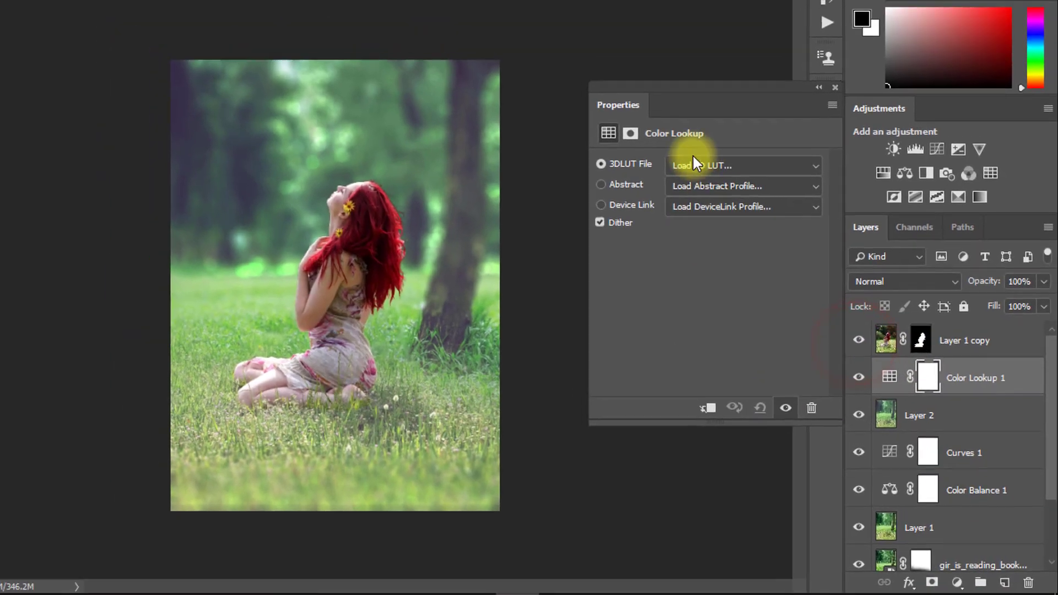
Set the Color Lookup to HorrorBlue.3DL at 16% opacity.
{"action": "left_click", "coordinate": [678, 132]}
{"action": "left_click", "coordinate": [688, 1]}
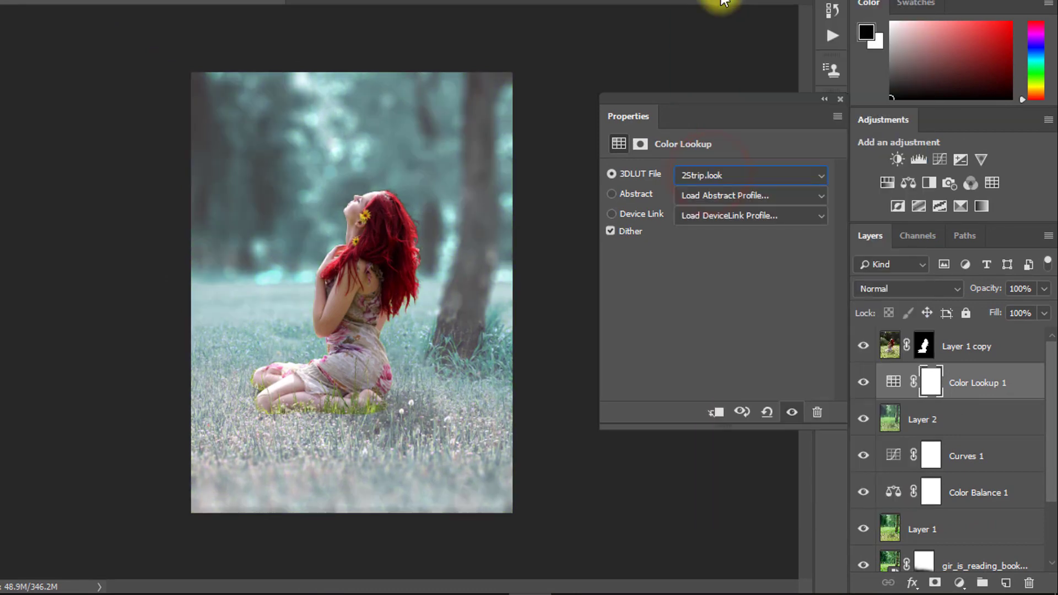
{"action": "key", "text": "Down"}
{"action": "key", "text": "Down"}
{"action": "key", "text": "Down"}
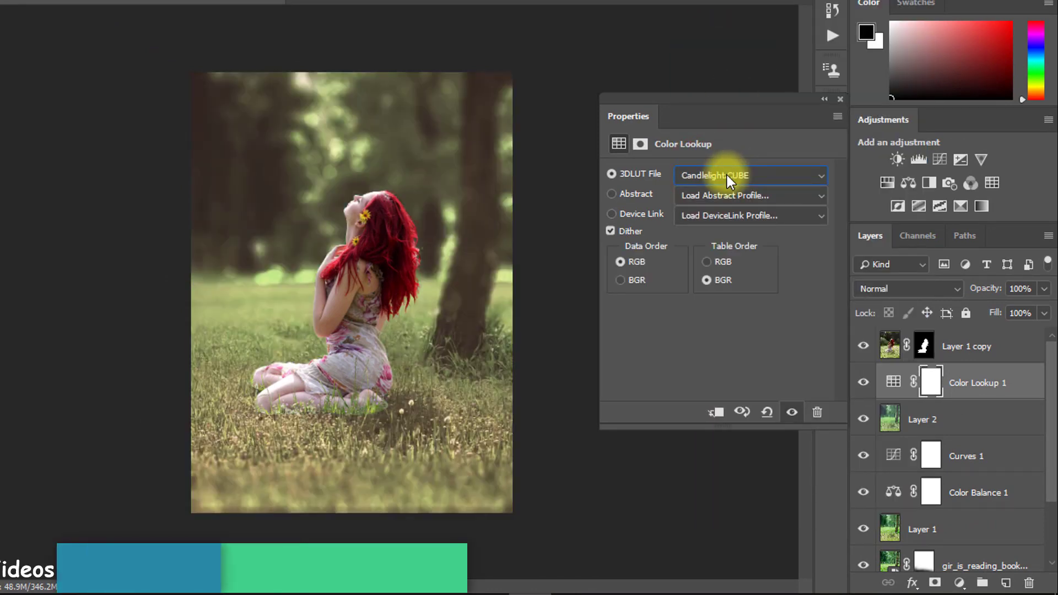
{"action": "mouse_move", "coordinate": [986, 288]}
{"action": "left_mouse_down"}
{"action": "mouse_move", "coordinate": [857, 278]}
{"action": "mouse_move", "coordinate": [877, 287]}
{"action": "left_mouse_up"}
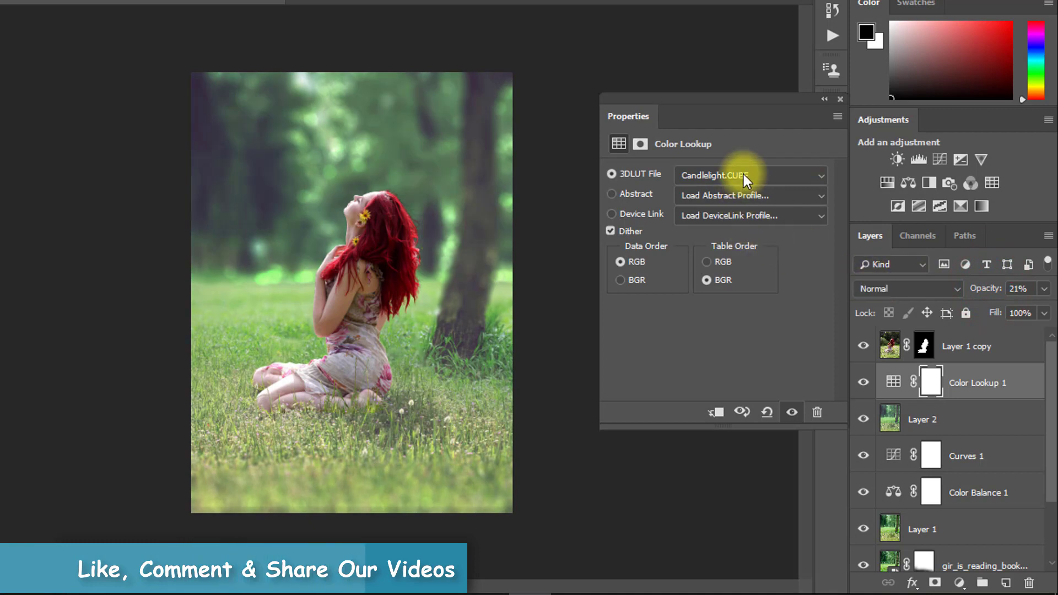
{"action": "key", "text": "Down"}
{"action": "key", "text": "Down"}
{"action": "key", "text": "Down"}
{"action": "key", "text": "Down"}
{"action": "key", "text": "Down"}
{"action": "key", "text": "Down"}
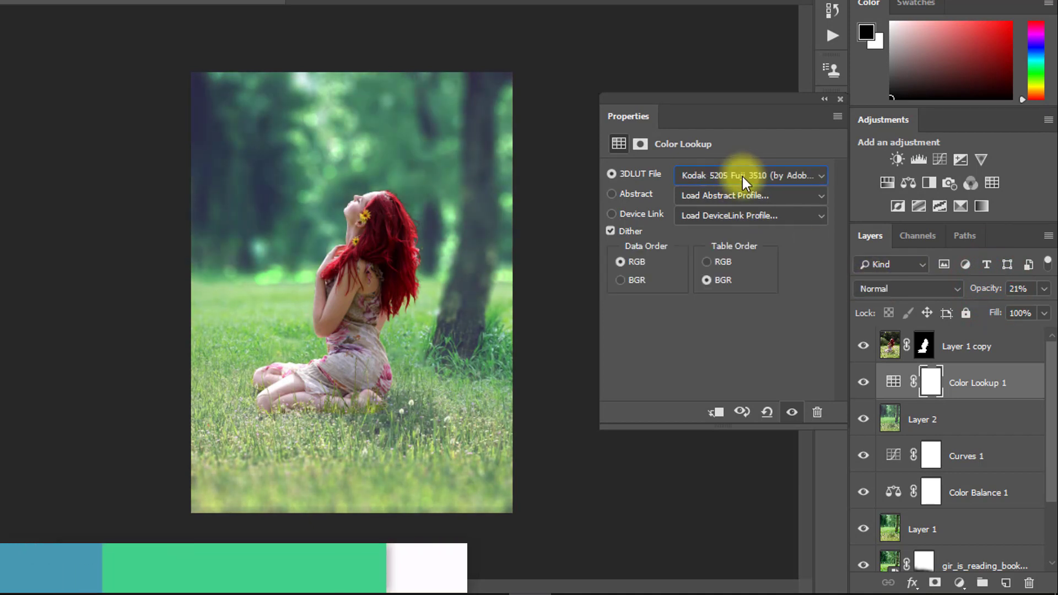
{"action": "key", "text": "Up"}
{"action": "left_click", "coordinate": [729, 173]}
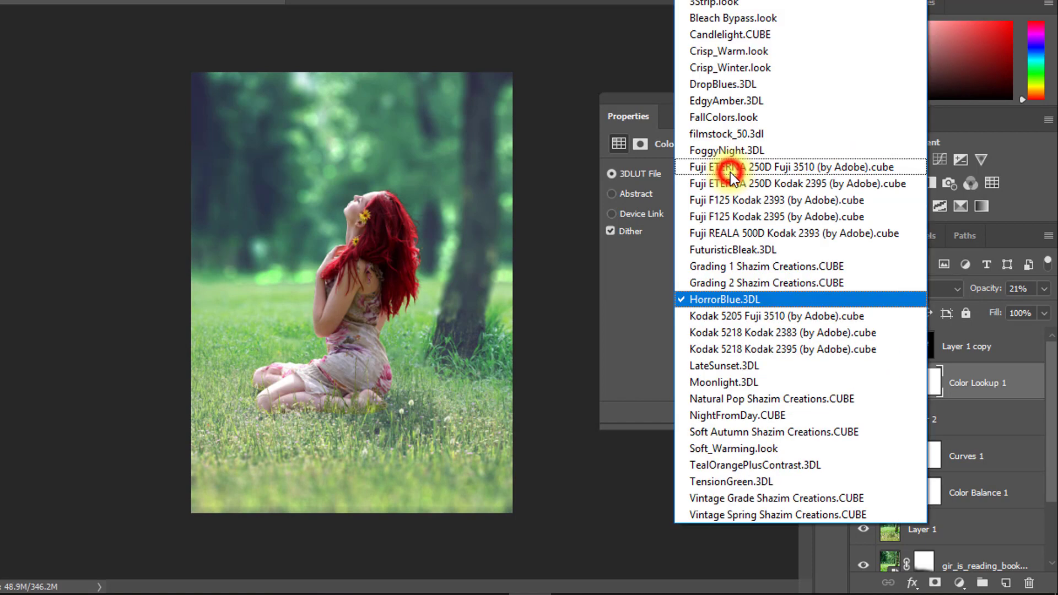
{"action": "left_click", "coordinate": [748, 296]}
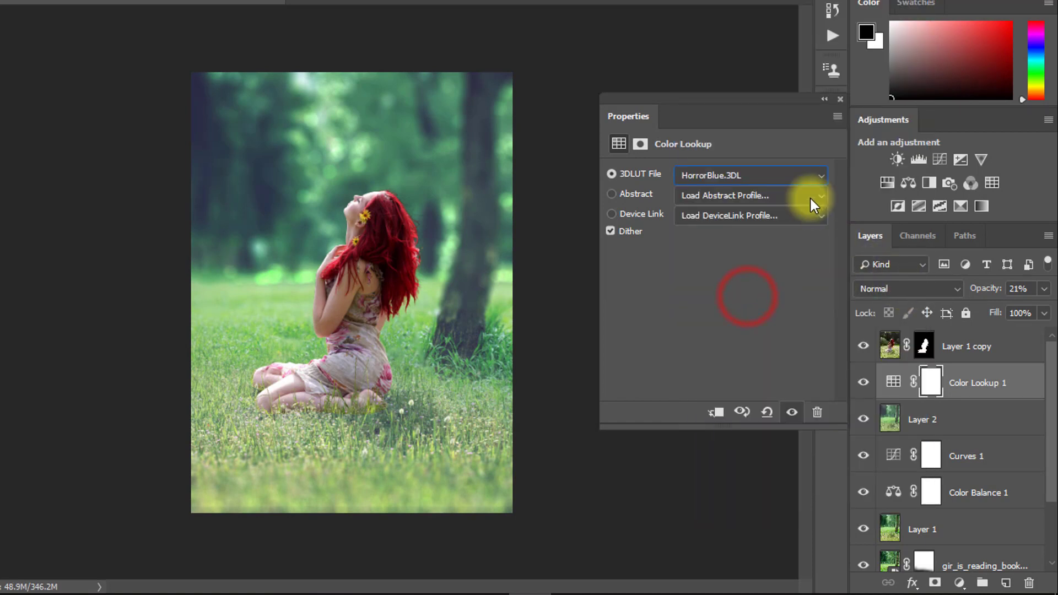
{"action": "left_click", "coordinate": [840, 100]}
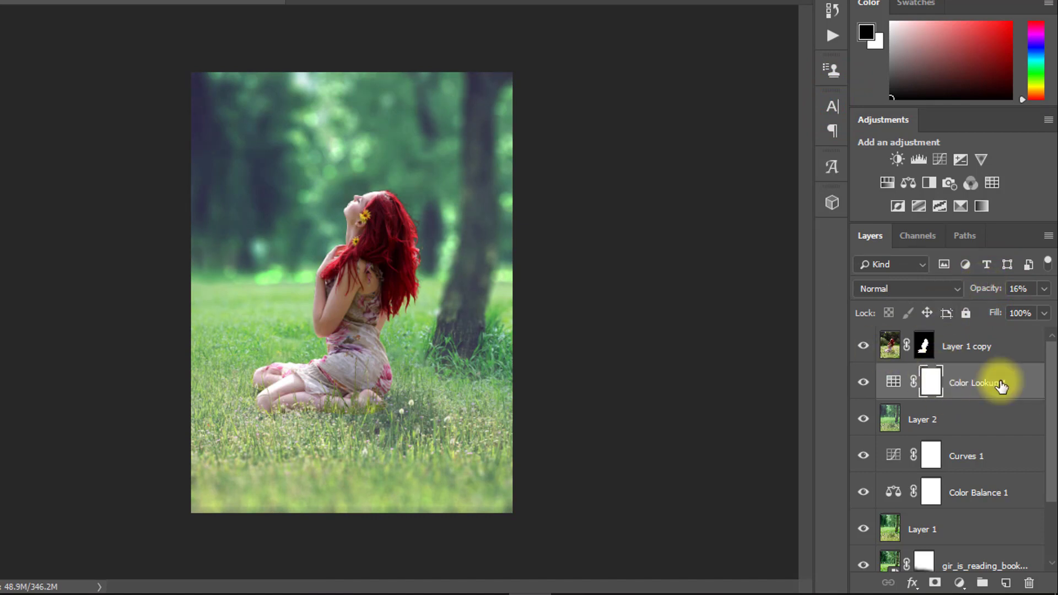
Add a reversed radial green-to-blue duotone Gradient Fill at 167% scale.
{"action": "left_click", "coordinate": [959, 583]}
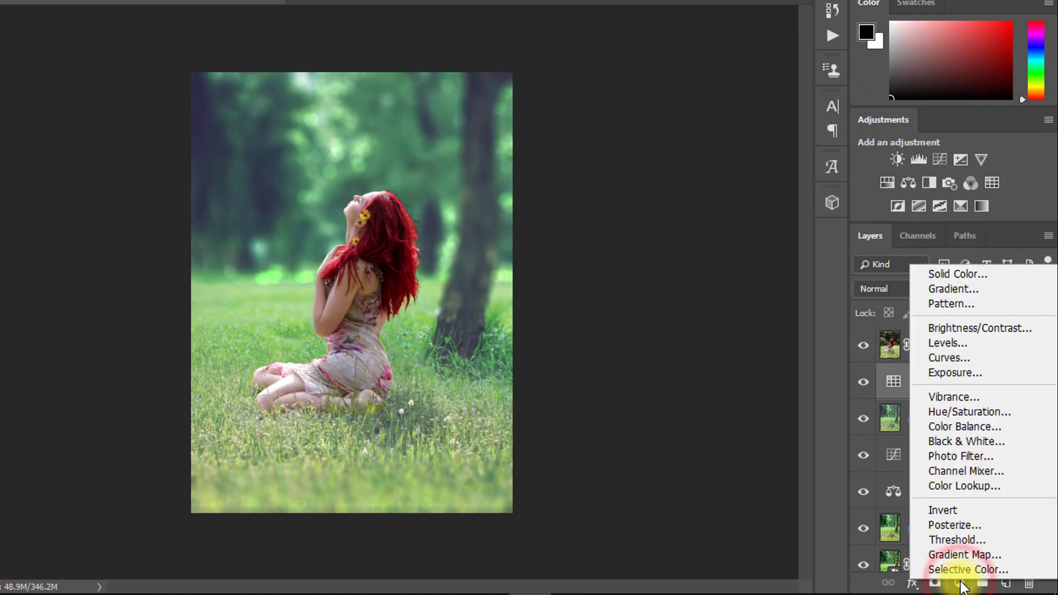
{"action": "left_click", "coordinate": [958, 289]}
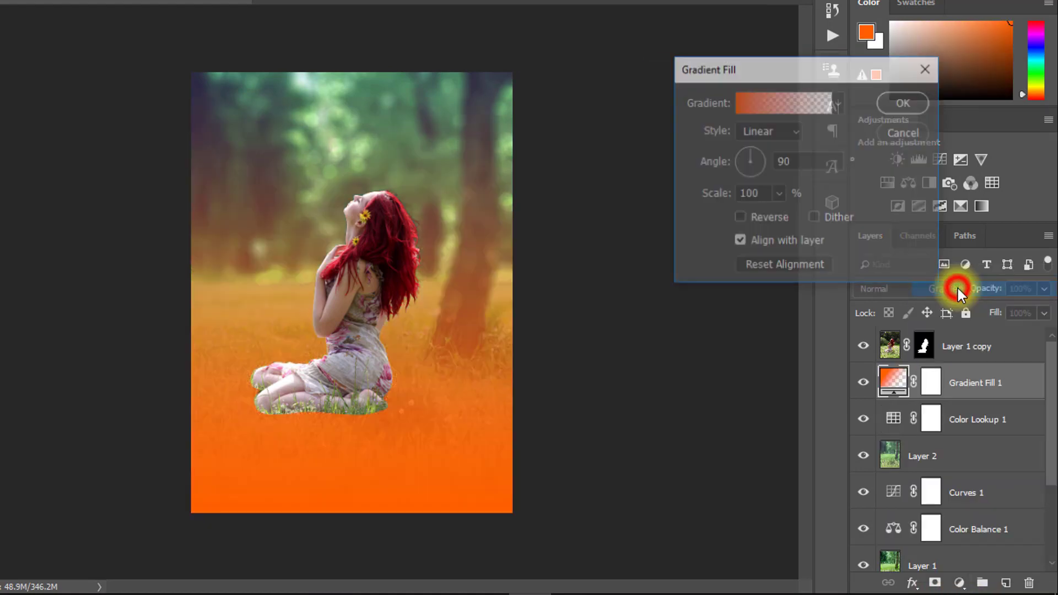
{"action": "left_click", "coordinate": [815, 100]}
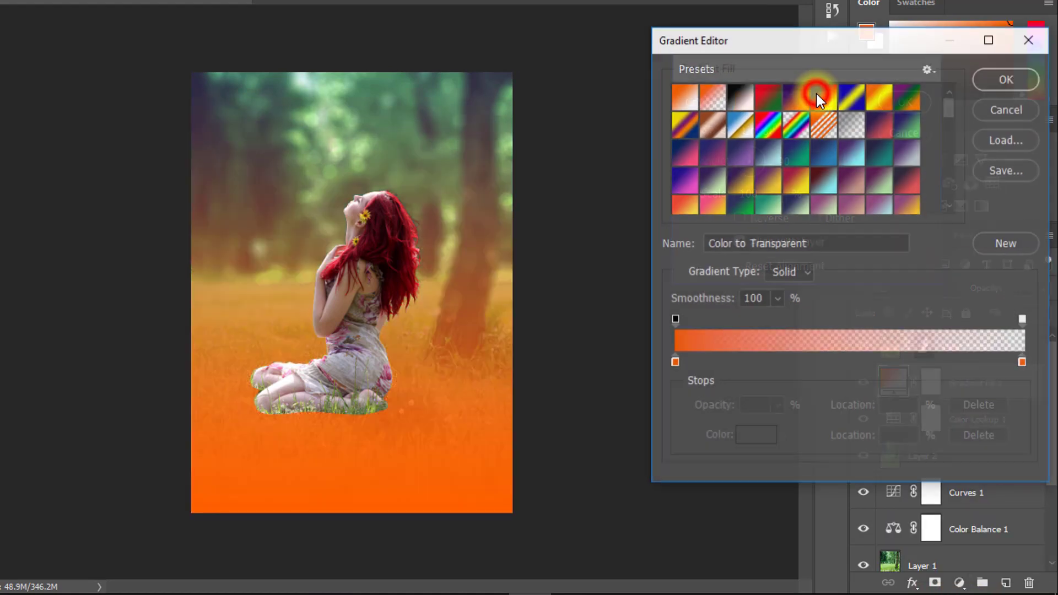
{"action": "left_click", "coordinate": [909, 130]}
{"action": "left_click", "coordinate": [998, 75]}
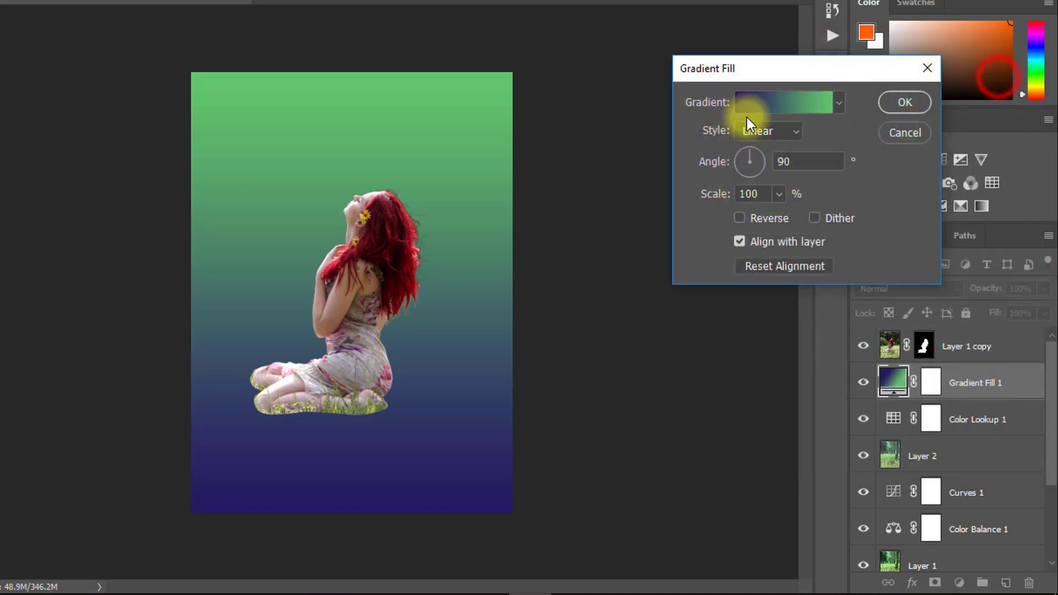
{"action": "left_click", "coordinate": [755, 126]}
{"action": "left_click", "coordinate": [749, 161]}
{"action": "left_click", "coordinate": [737, 218]}
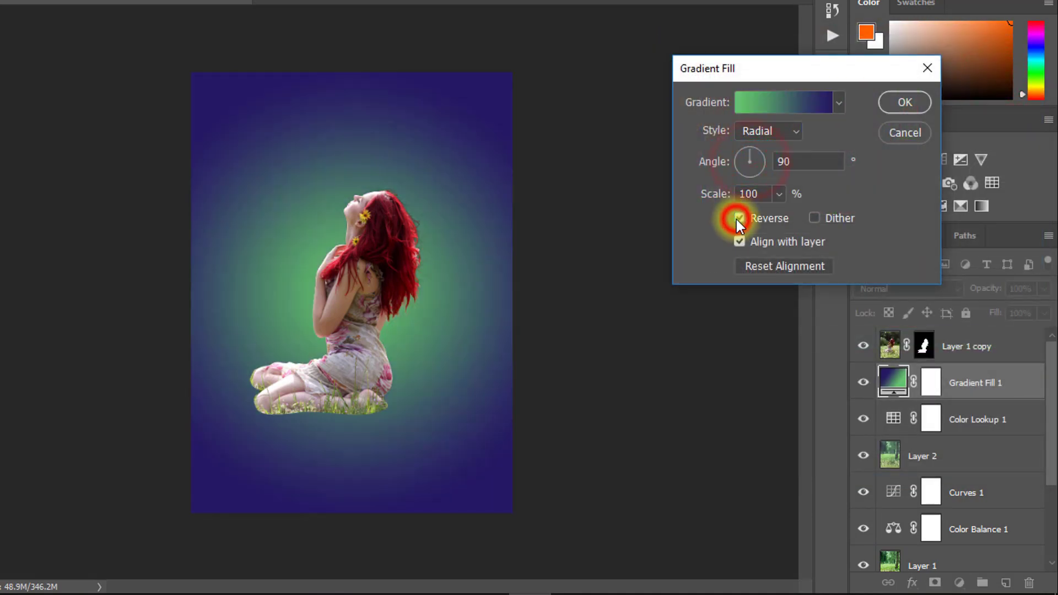
{"action": "mouse_move", "coordinate": [710, 193]}
{"action": "left_mouse_down"}
{"action": "mouse_move", "coordinate": [771, 205]}
{"action": "mouse_move", "coordinate": [701, 202]}
{"action": "left_mouse_up"}
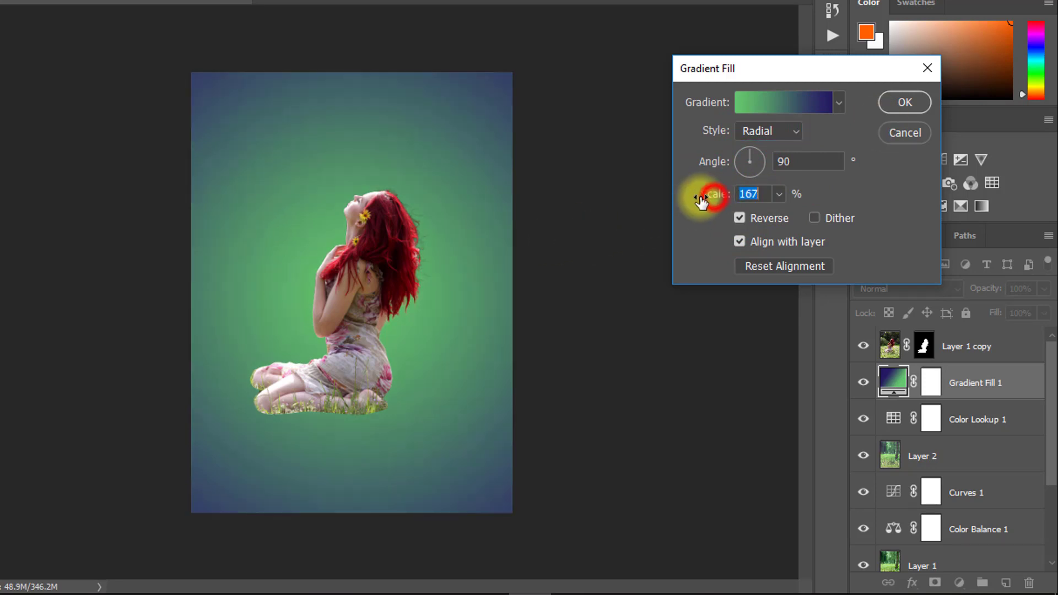
{"action": "left_click", "coordinate": [905, 102]}
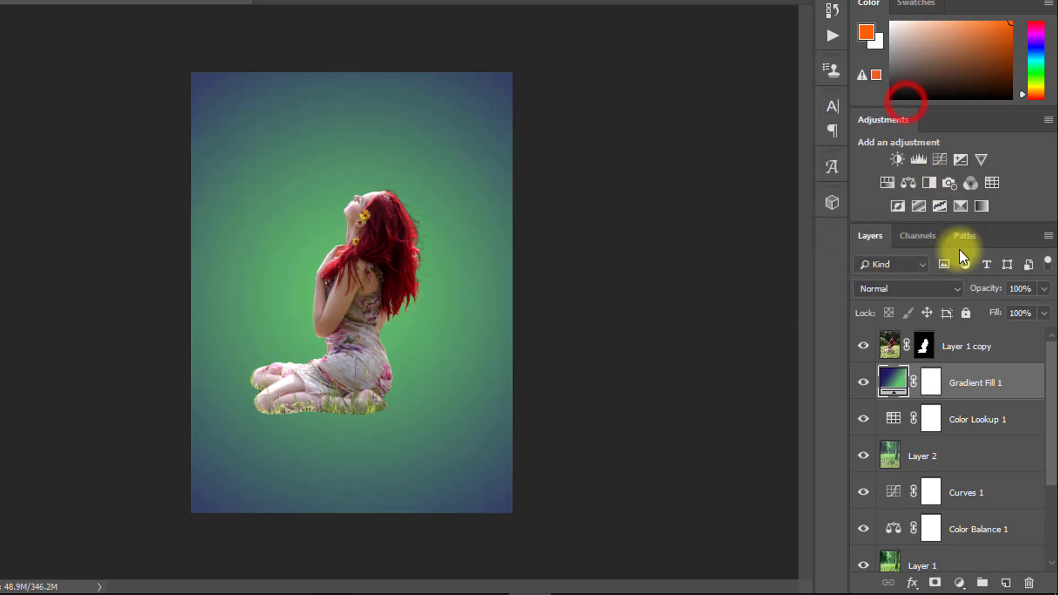
Blend the gradient fill layer in Soft Light at 28% opacity.
{"action": "left_click", "coordinate": [926, 289]}
{"action": "left_click", "coordinate": [891, 138]}
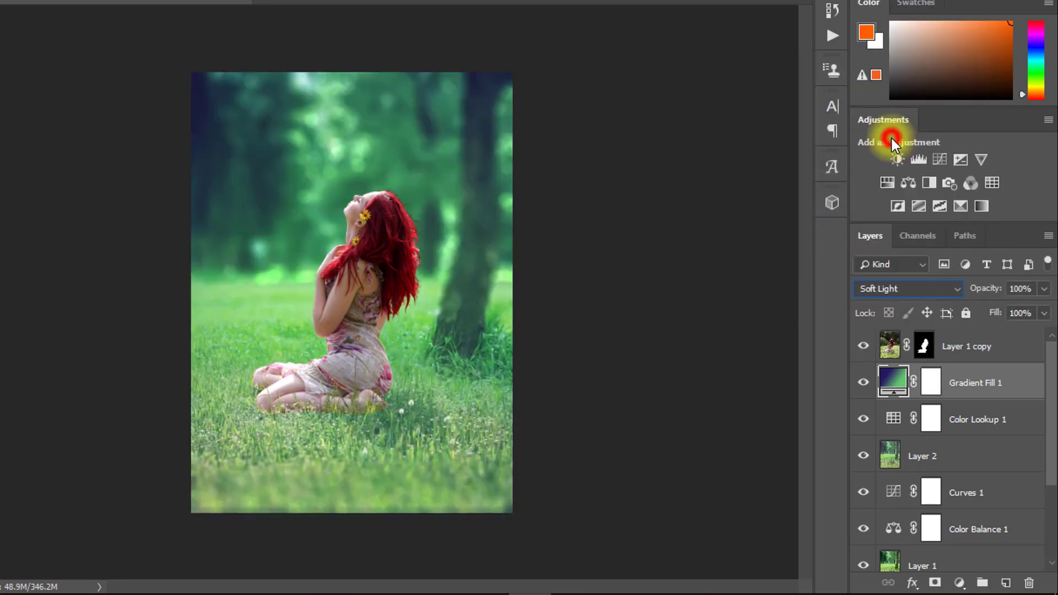
{"action": "left_click_drag", "start_coordinate": [986, 289], "coordinate": [941, 289]}
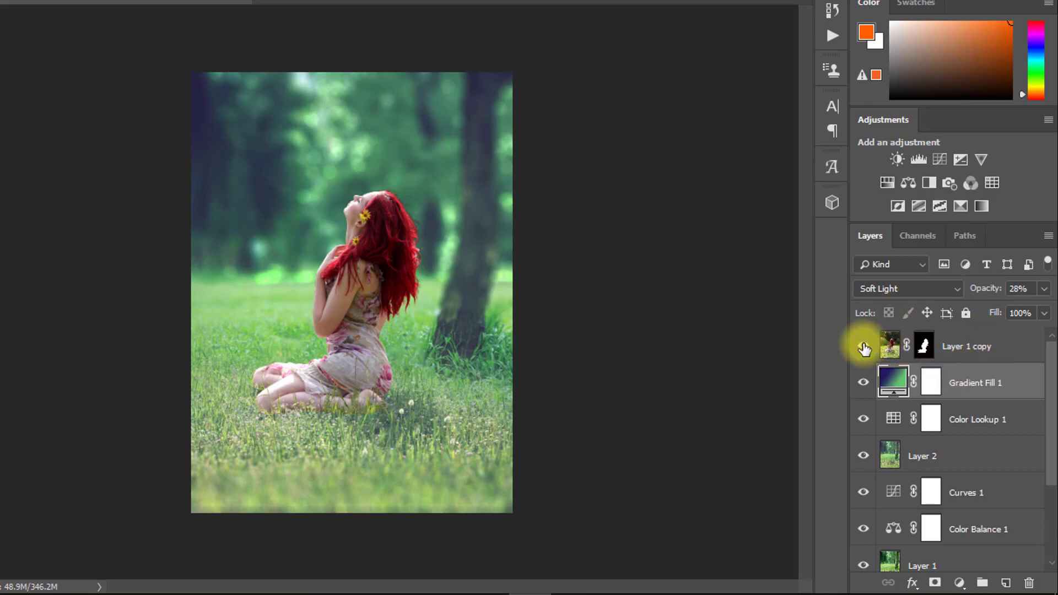
{"action": "left_click", "coordinate": [989, 349]}
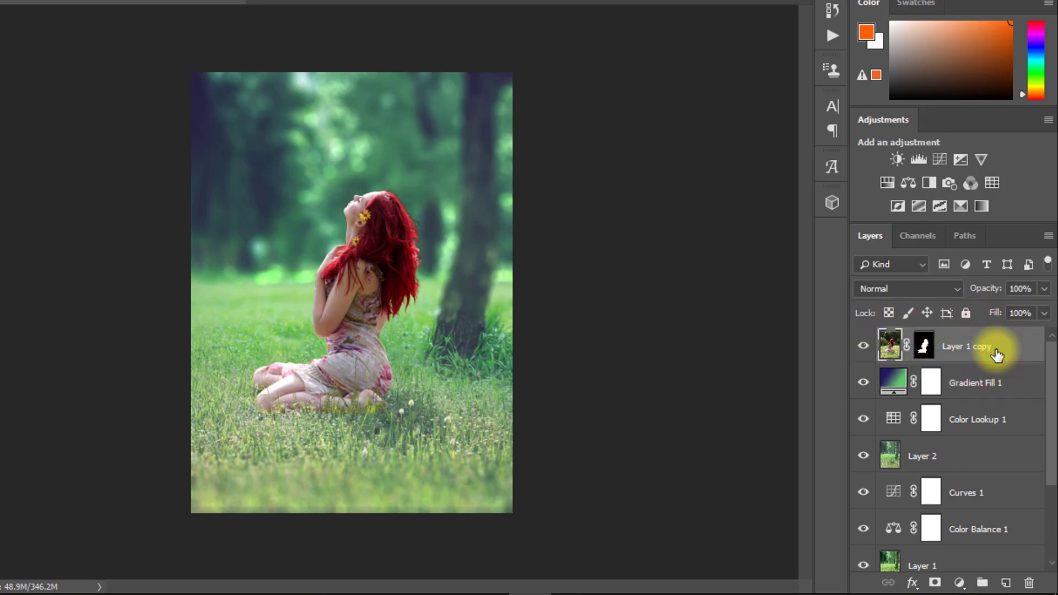
Stamp visible layers into Layer 3 and adjust its Camera Raw temperature, tint, contrast, clarity and vibrance.
{"action": "key", "text": "ctrl+alt+shift+e"}
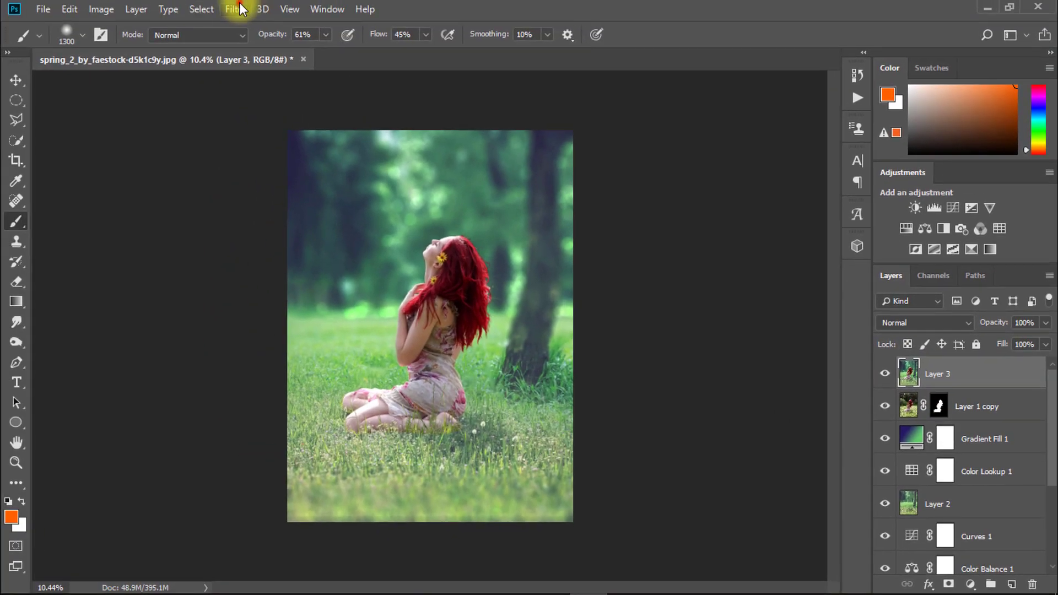
{"action": "left_click", "coordinate": [368, 15]}
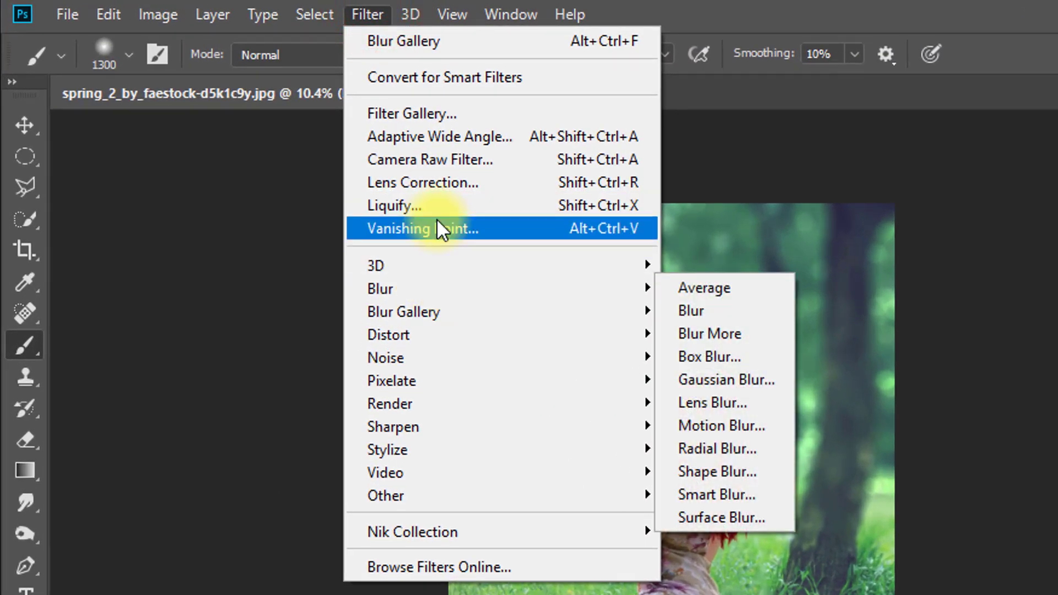
{"action": "left_click", "coordinate": [427, 158]}
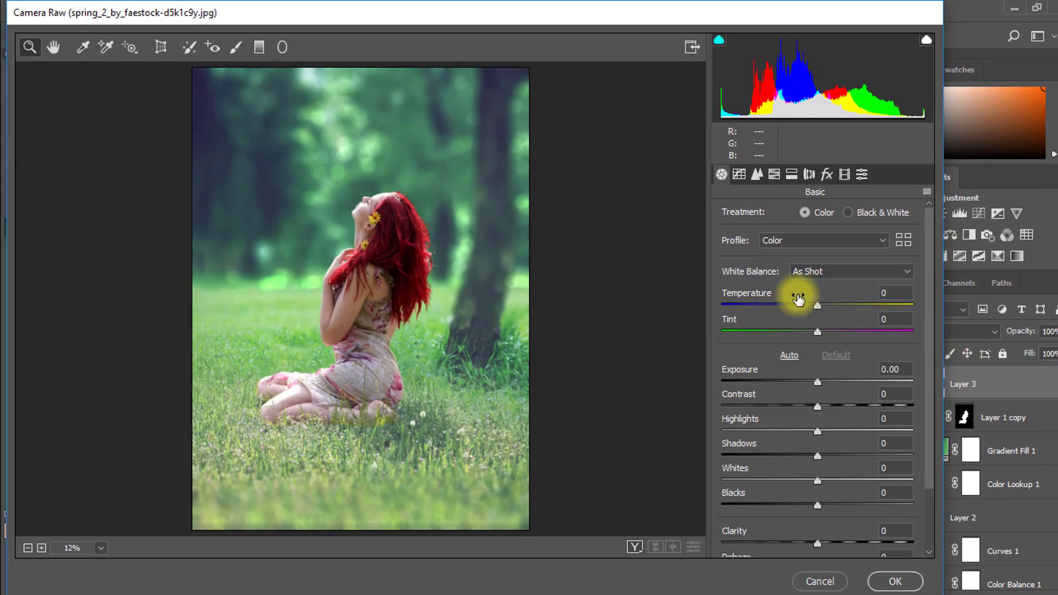
{"action": "mouse_move", "coordinate": [818, 305]}
{"action": "left_mouse_down"}
{"action": "mouse_move", "coordinate": [825, 309]}
{"action": "mouse_move", "coordinate": [812, 306]}
{"action": "mouse_move", "coordinate": [811, 331]}
{"action": "left_mouse_up"}
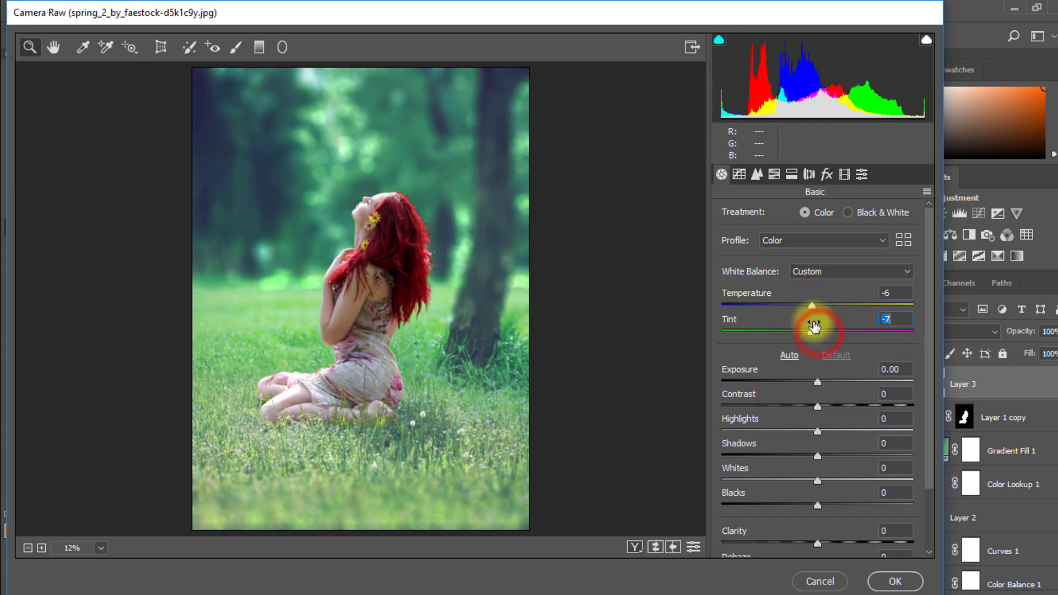
{"action": "left_click", "coordinate": [813, 307]}
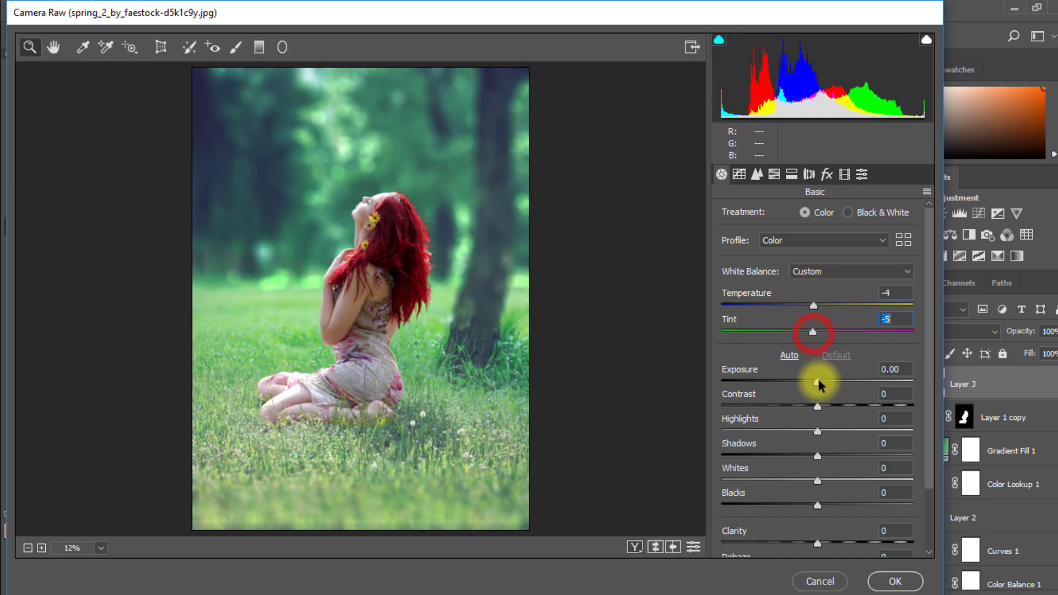
{"action": "mouse_move", "coordinate": [818, 380]}
{"action": "left_mouse_down"}
{"action": "mouse_move", "coordinate": [824, 431]}
{"action": "mouse_move", "coordinate": [792, 454]}
{"action": "mouse_move", "coordinate": [809, 455]}
{"action": "left_mouse_up"}
{"action": "scroll", "coordinate": [810, 455], "scroll_direction": "down", "scroll_amount": 2}
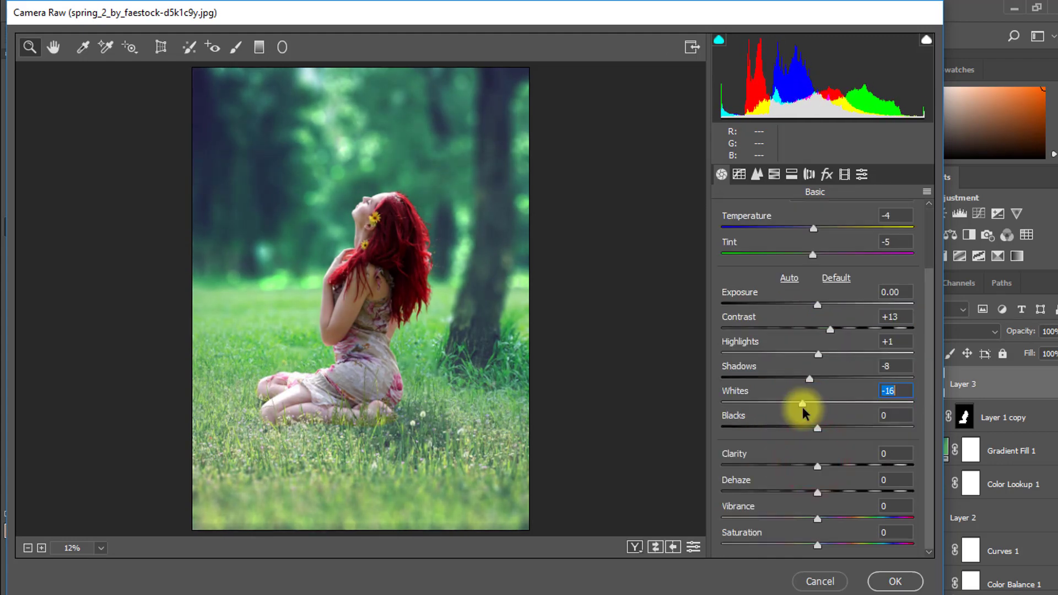
{"action": "left_click_drag", "start_coordinate": [802, 406], "coordinate": [808, 427]}
{"action": "left_click_drag", "start_coordinate": [817, 466], "coordinate": [822, 466]}
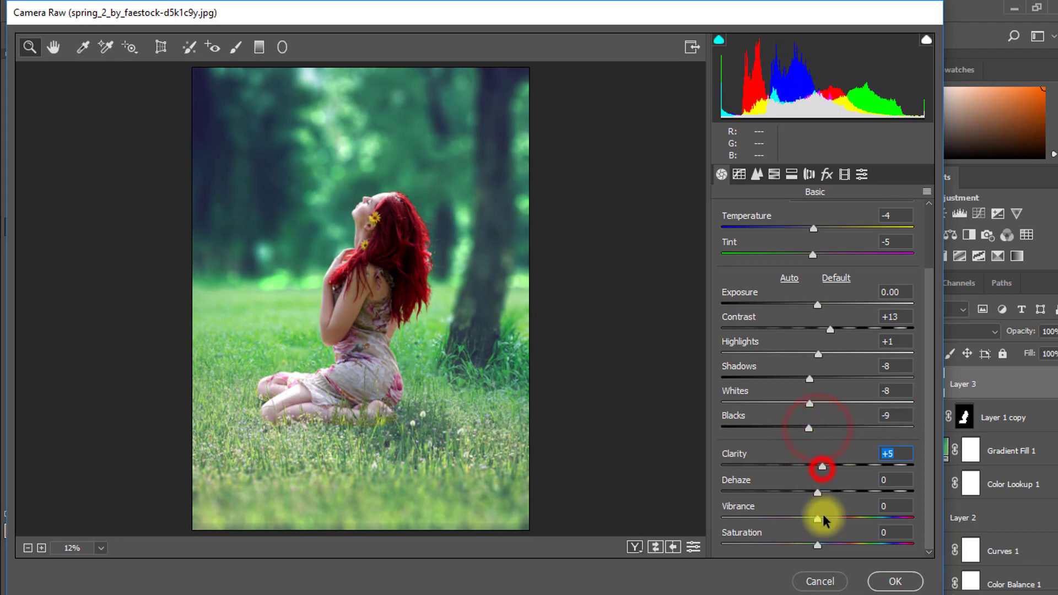
{"action": "mouse_move", "coordinate": [817, 518]}
{"action": "left_mouse_down"}
{"action": "mouse_move", "coordinate": [830, 519]}
{"action": "mouse_move", "coordinate": [822, 546]}
{"action": "left_mouse_up"}
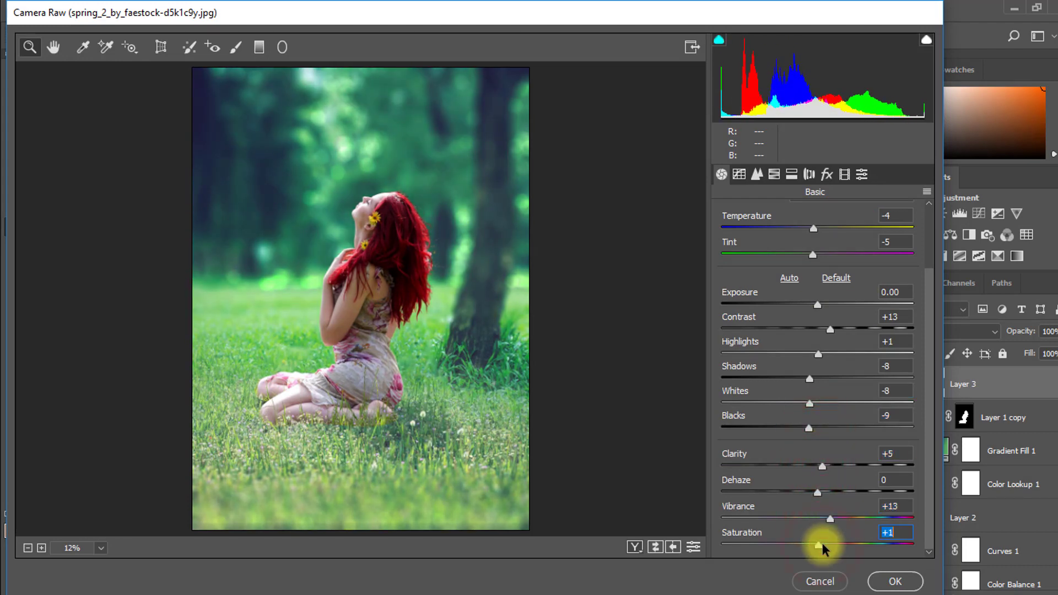
Shift the yellow, green, aqua and blue hues in Camera Raw HSL and apply.
{"action": "left_click", "coordinate": [739, 174]}
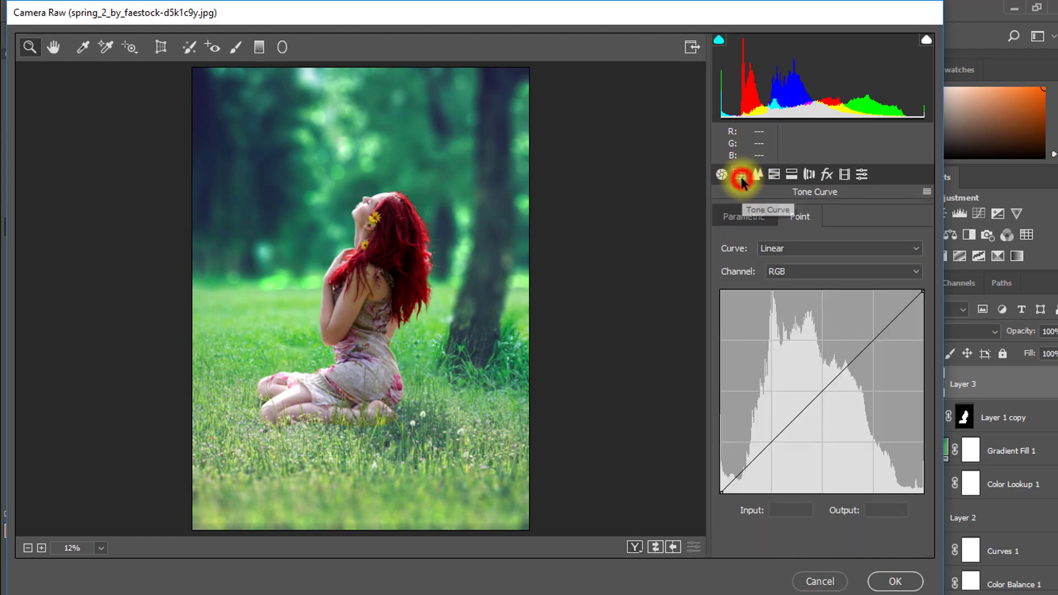
{"action": "left_click", "coordinate": [774, 175]}
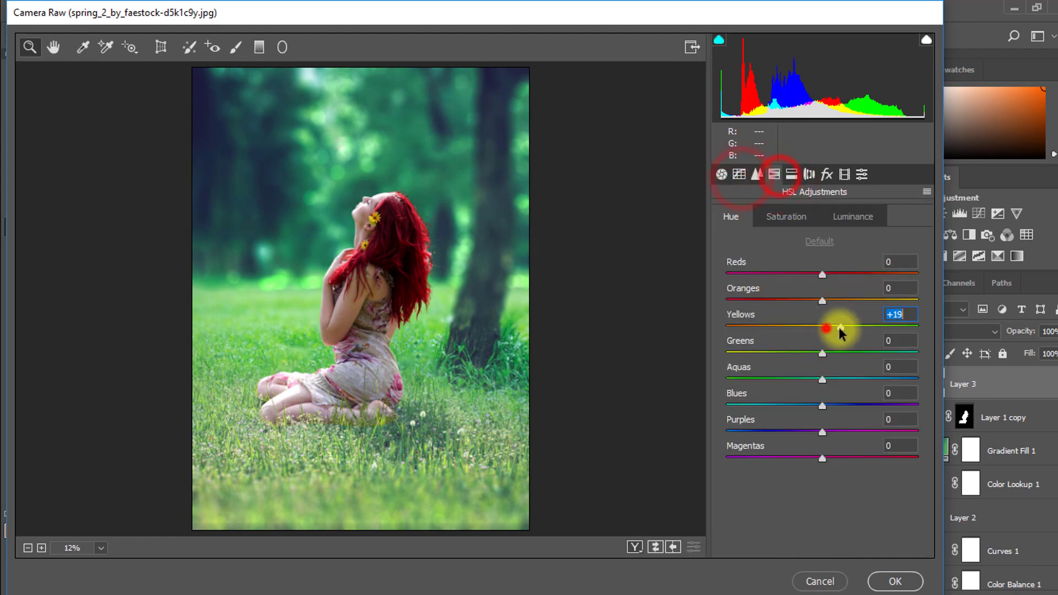
{"action": "mouse_move", "coordinate": [815, 345]}
{"action": "left_mouse_down"}
{"action": "mouse_move", "coordinate": [789, 348]}
{"action": "mouse_move", "coordinate": [865, 362]}
{"action": "mouse_move", "coordinate": [779, 366]}
{"action": "mouse_move", "coordinate": [790, 354]}
{"action": "left_mouse_up"}
{"action": "mouse_move", "coordinate": [822, 380]}
{"action": "left_mouse_down"}
{"action": "mouse_move", "coordinate": [846, 380]}
{"action": "mouse_move", "coordinate": [839, 408]}
{"action": "mouse_move", "coordinate": [823, 406]}
{"action": "left_mouse_up"}
{"action": "left_click", "coordinate": [823, 406]}
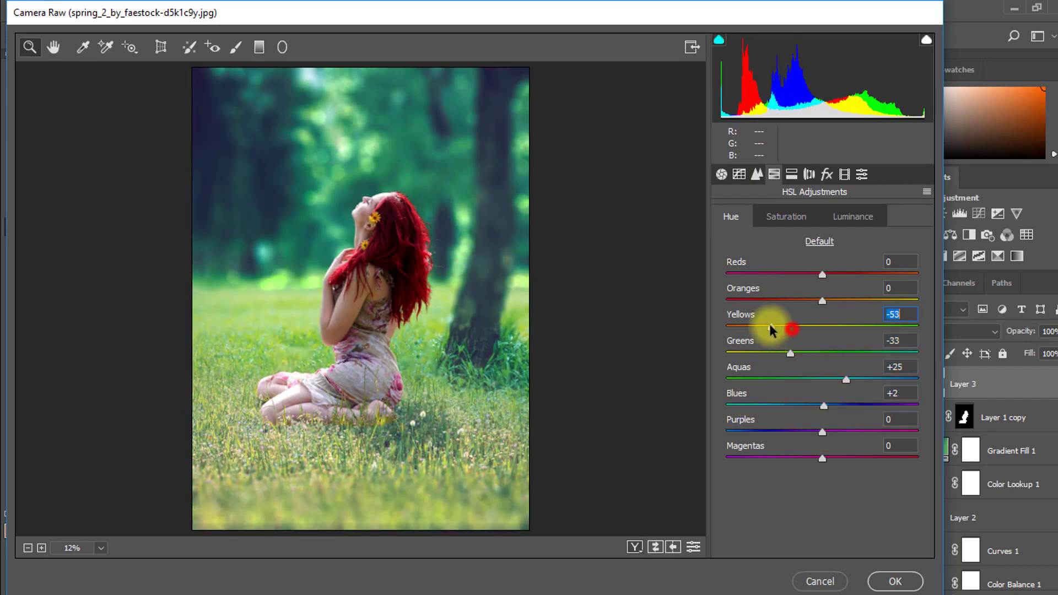
{"action": "left_click_drag", "start_coordinate": [792, 349], "coordinate": [787, 351]}
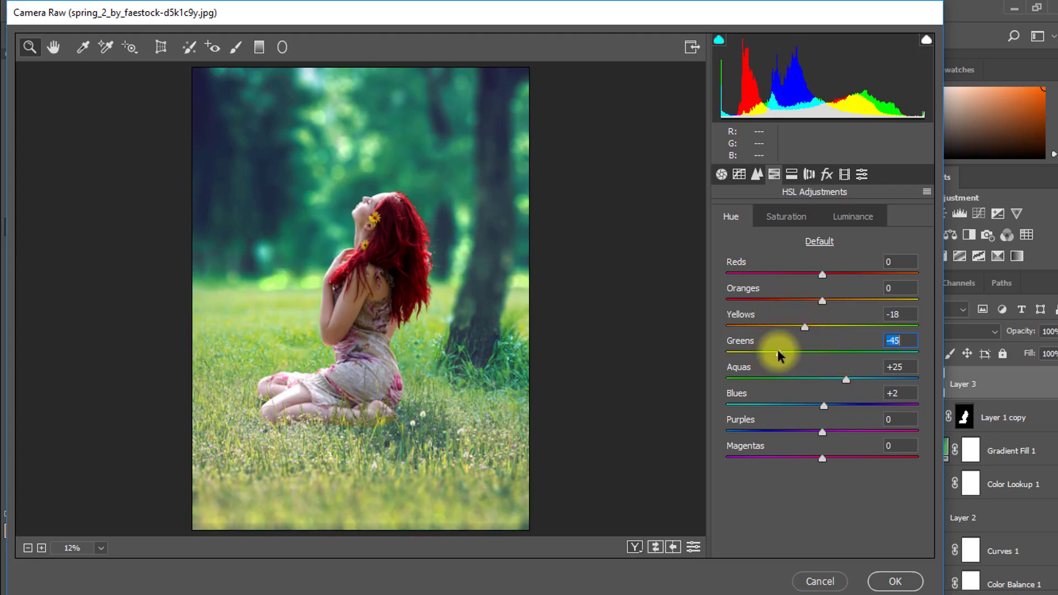
{"action": "left_click", "coordinate": [894, 580]}
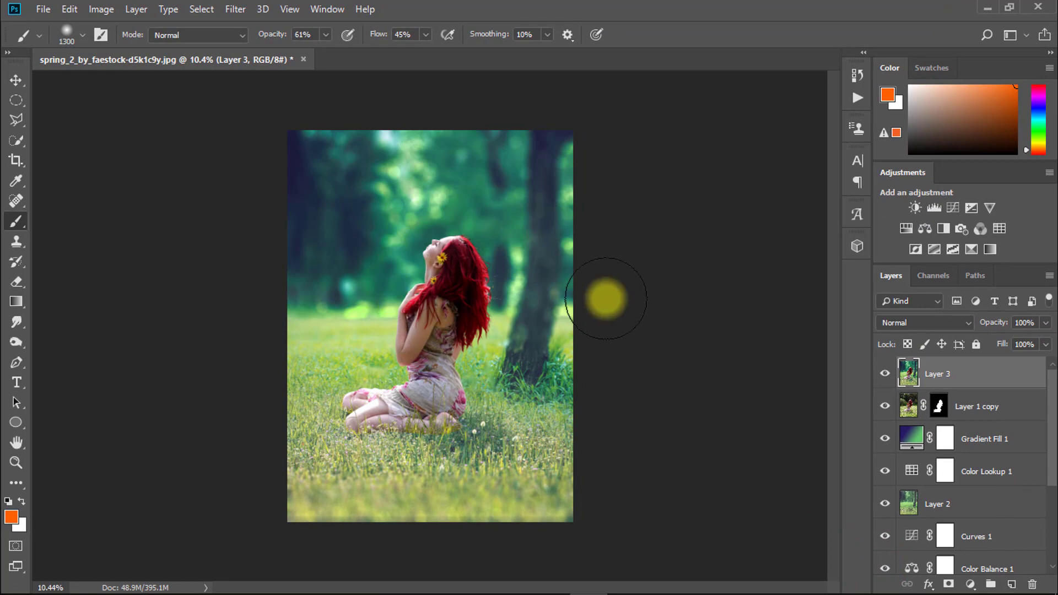
Create Layer 4 and paint a soft orange dab left of the girl at 100% brush opacity.
{"action": "left_click", "coordinate": [470, 219]}
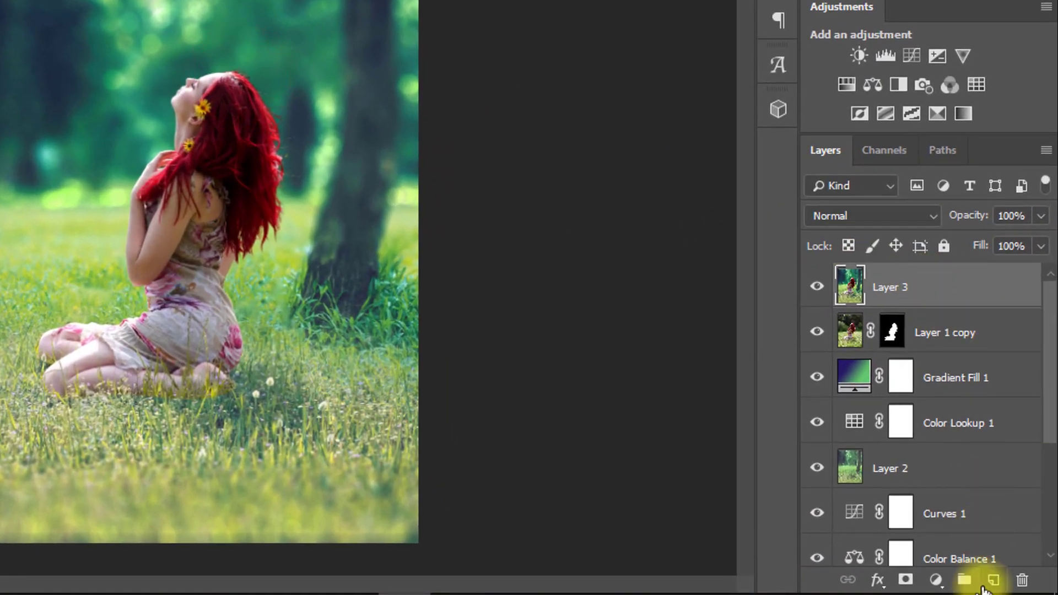
{"action": "left_click", "coordinate": [993, 579]}
{"action": "key", "text": "b"}
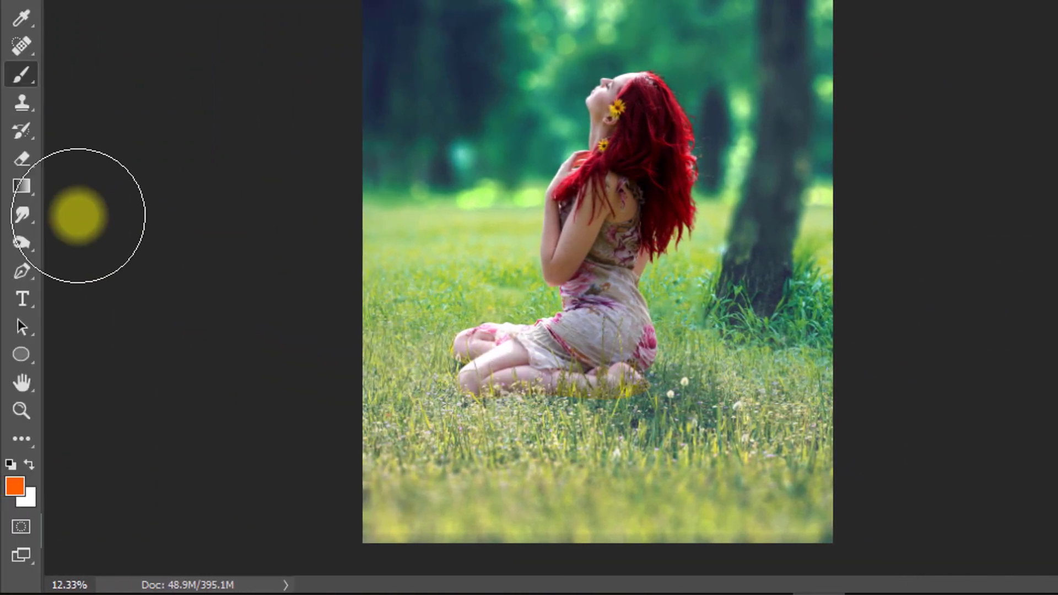
{"action": "right_click", "coordinate": [21, 73]}
{"action": "left_click", "coordinate": [102, 74]}
{"action": "left_click", "coordinate": [15, 486]}
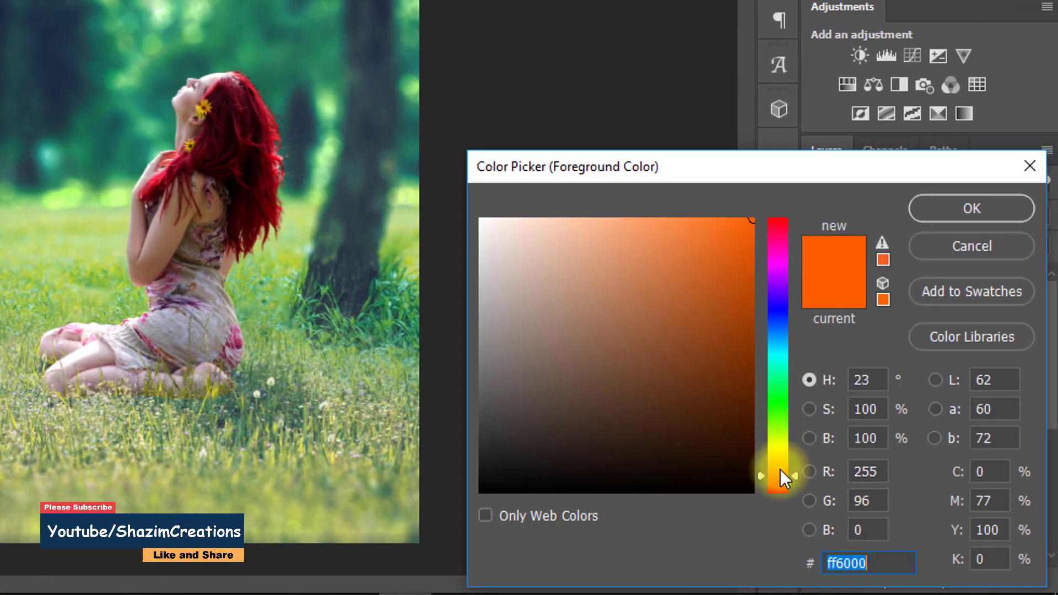
{"action": "left_click_drag", "start_coordinate": [781, 469], "coordinate": [789, 477]}
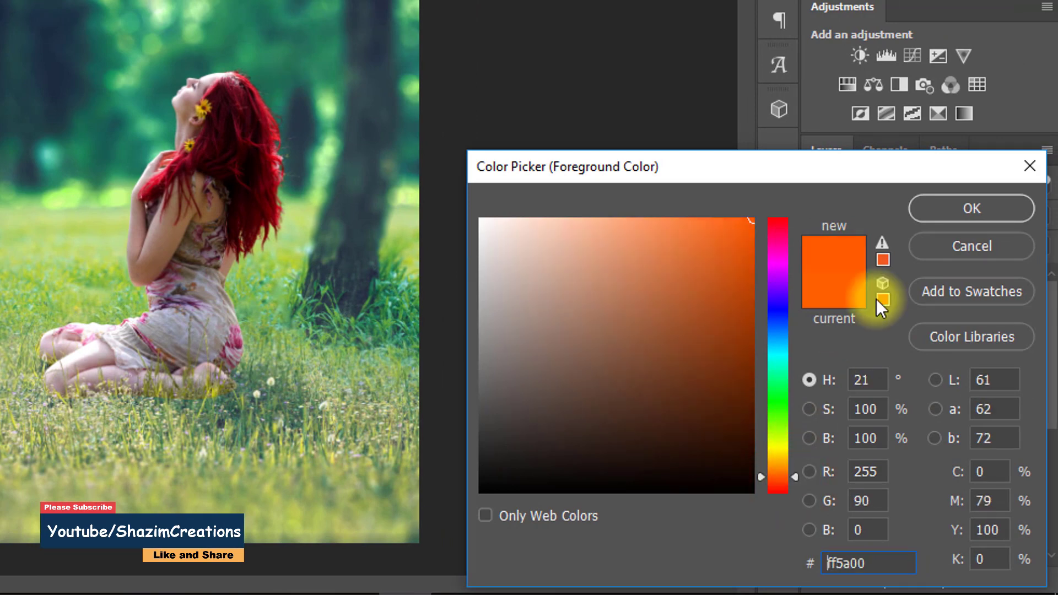
{"action": "left_click", "coordinate": [975, 212]}
{"action": "left_click", "coordinate": [356, 142]}
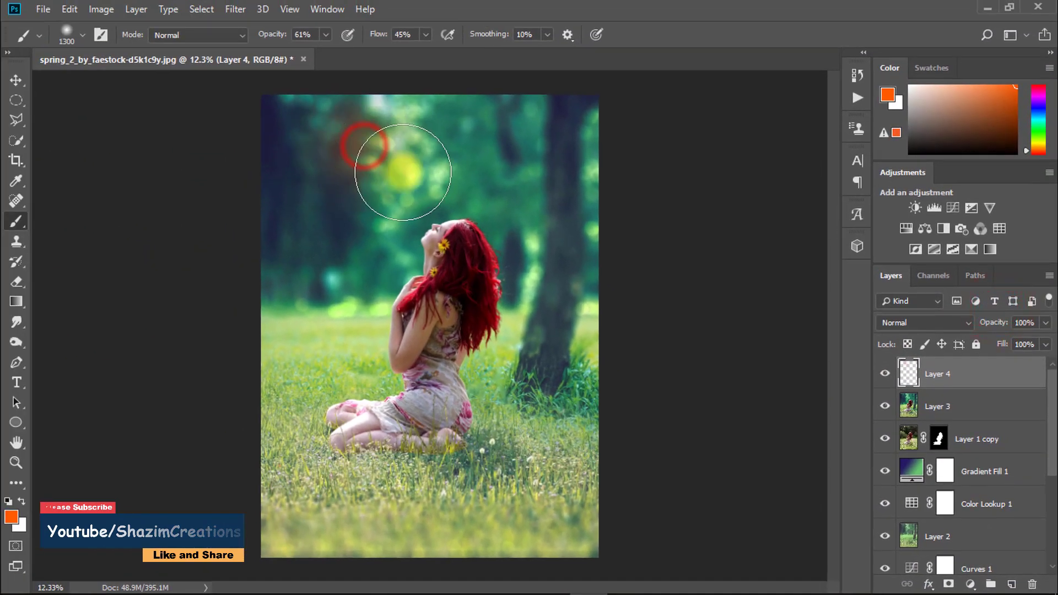
{"action": "left_click_drag", "start_coordinate": [271, 34], "coordinate": [419, 36]}
{"action": "left_click", "coordinate": [335, 238]}
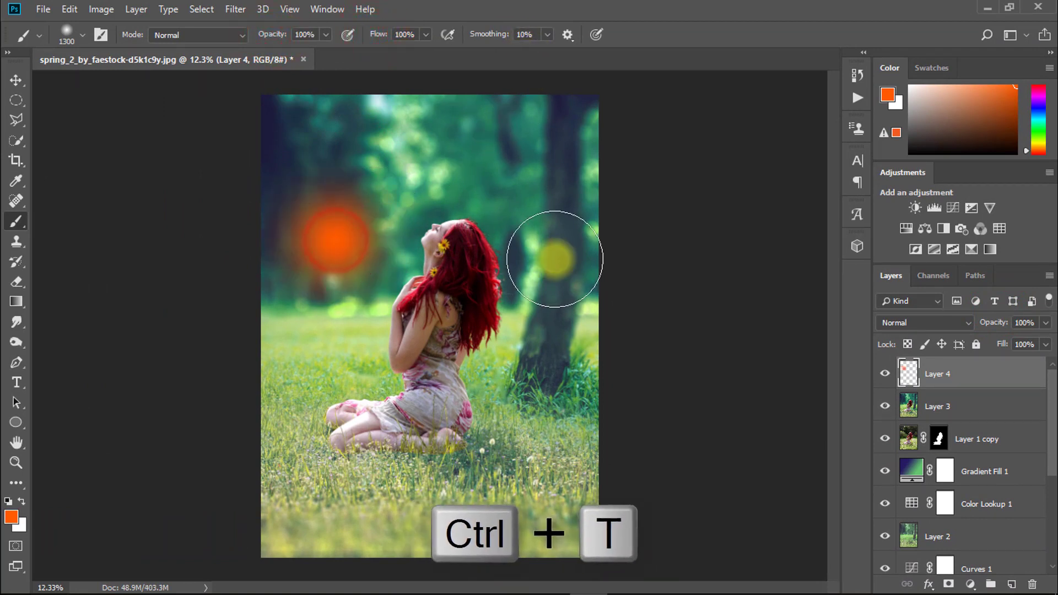
Enlarge the orange glow to about 243%, move it to the top, and blend it Screen at 90%.
{"action": "key", "text": "ctrl+t"}
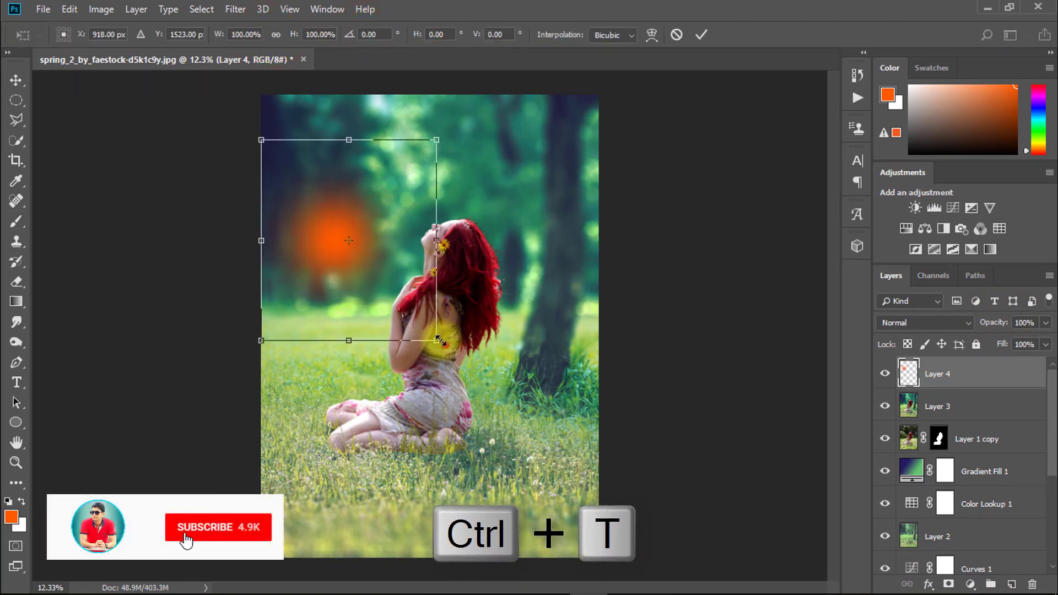
{"action": "left_click_drag", "start_coordinate": [438, 340], "coordinate": [500, 406]}
{"action": "left_click_drag", "start_coordinate": [555, 307], "coordinate": [570, 283]}
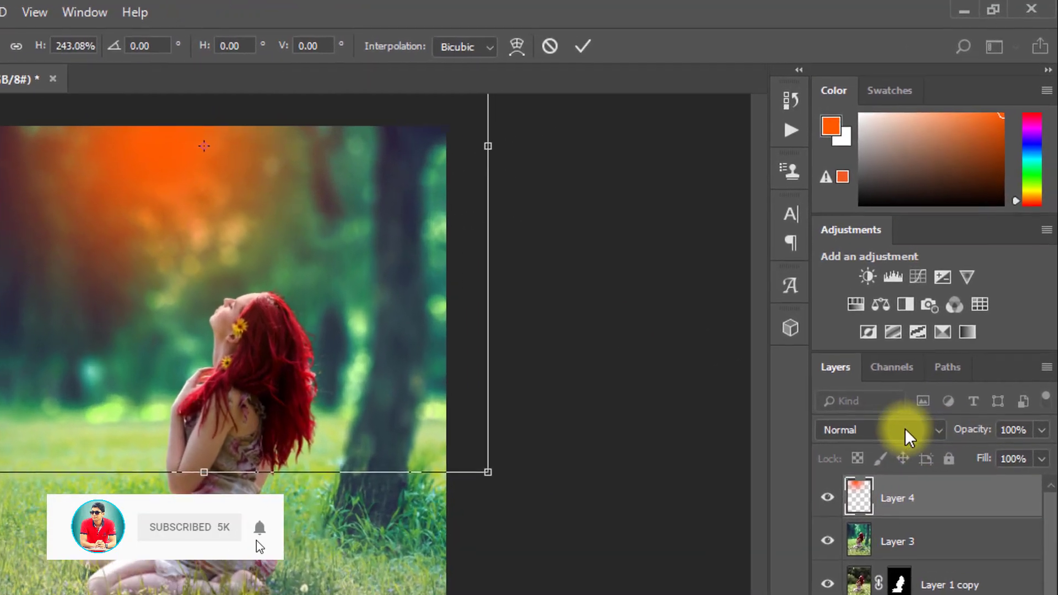
{"action": "left_click", "coordinate": [931, 322]}
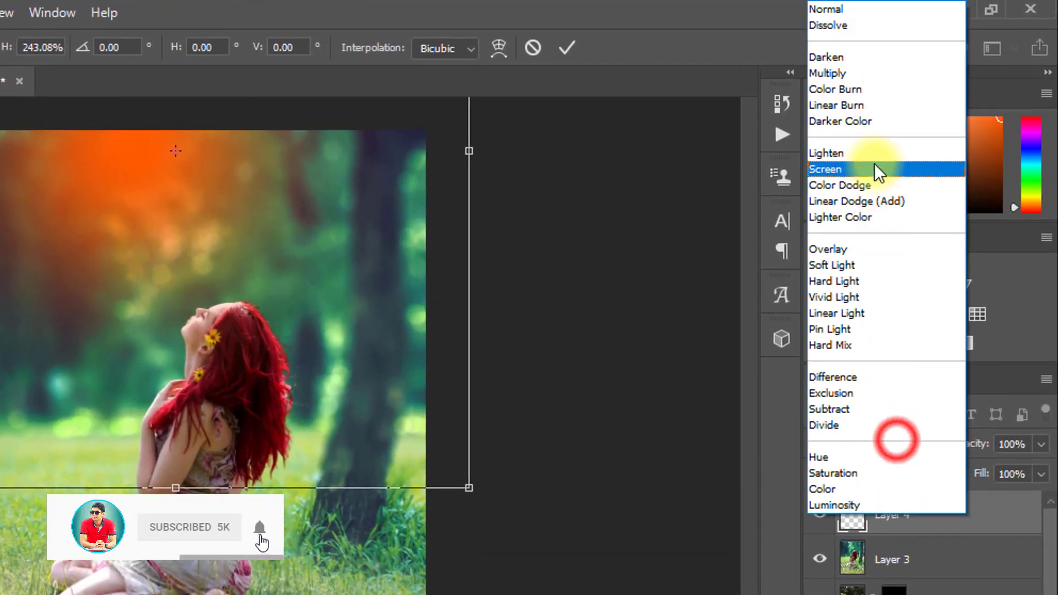
{"action": "left_click", "coordinate": [878, 169]}
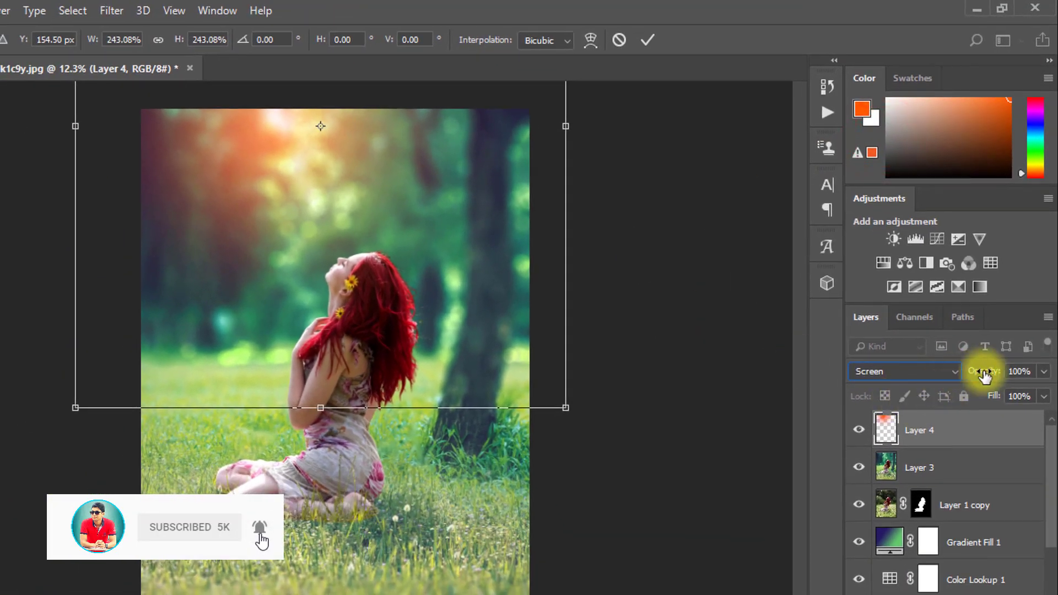
{"action": "left_click_drag", "start_coordinate": [984, 375], "coordinate": [970, 369]}
{"action": "mouse_move", "coordinate": [488, 278]}
{"action": "left_mouse_down"}
{"action": "mouse_move", "coordinate": [512, 281]}
{"action": "mouse_move", "coordinate": [578, 250]}
{"action": "left_mouse_up"}
{"action": "key", "text": "Return"}
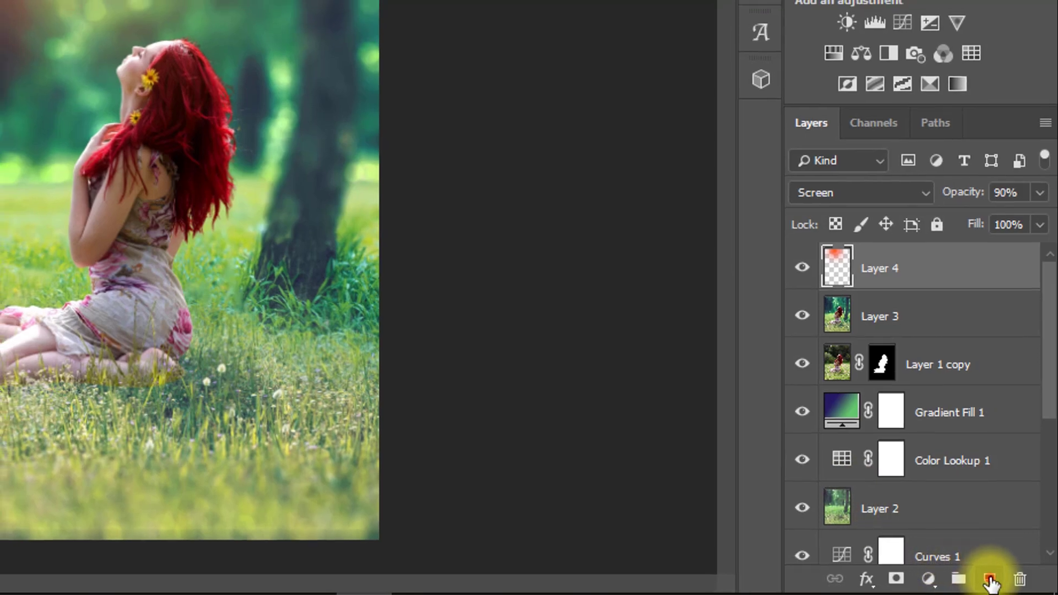
Add Layer 5 and paint a soft pale-pink dab above the girl's head.
{"action": "left_click", "coordinate": [990, 580]}
{"action": "left_click", "coordinate": [11, 516]}
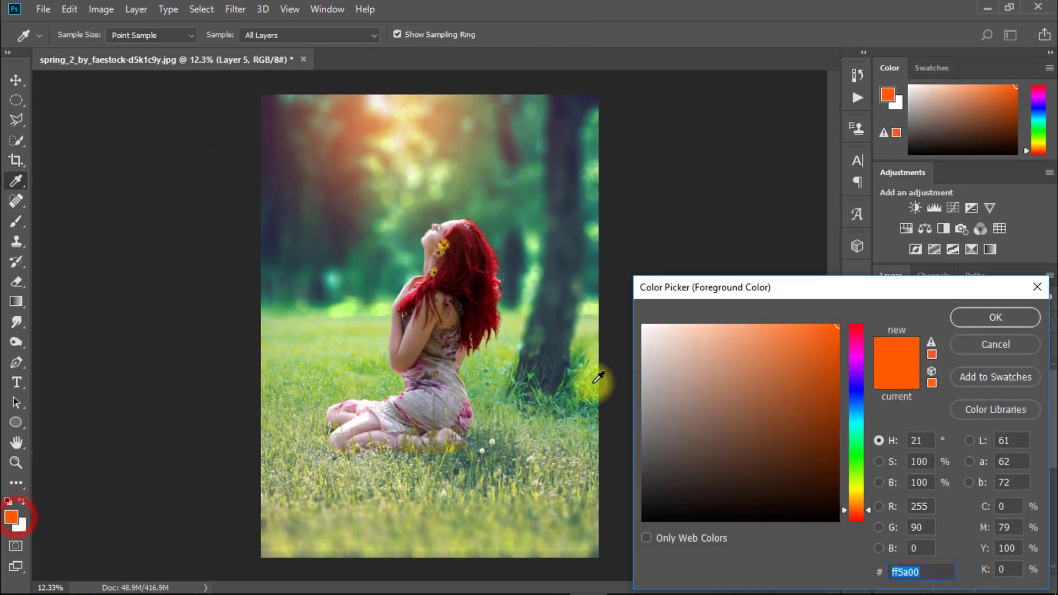
{"action": "left_click", "coordinate": [654, 330]}
{"action": "left_click", "coordinate": [992, 316]}
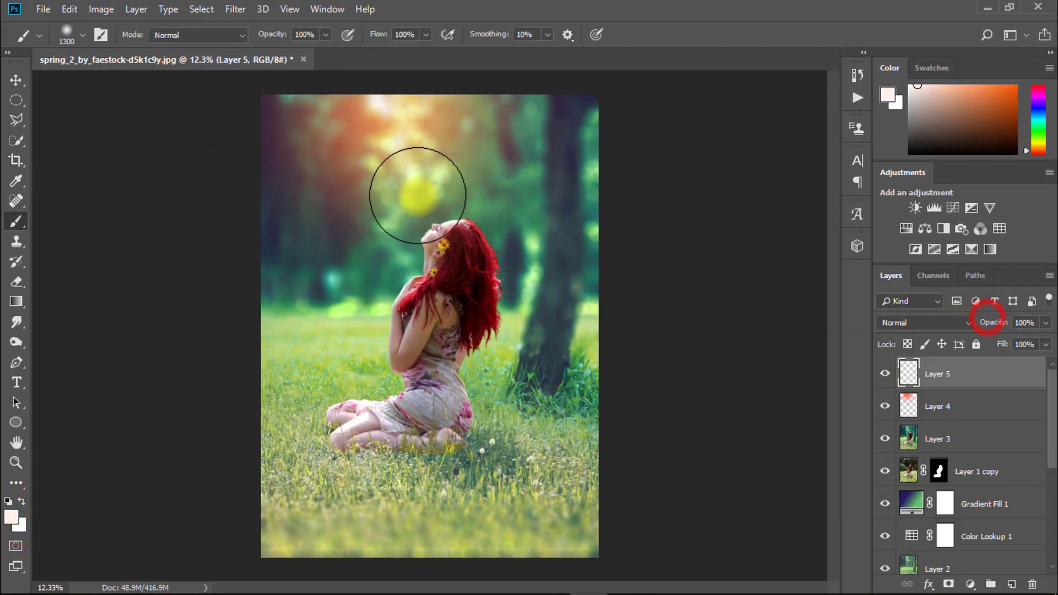
{"action": "left_click", "coordinate": [400, 199]}
Enlarge the pink glow to about 171% at the top at 41% opacity; dim Layer 4 to 79%.
{"action": "key", "text": "ctrl+t"}
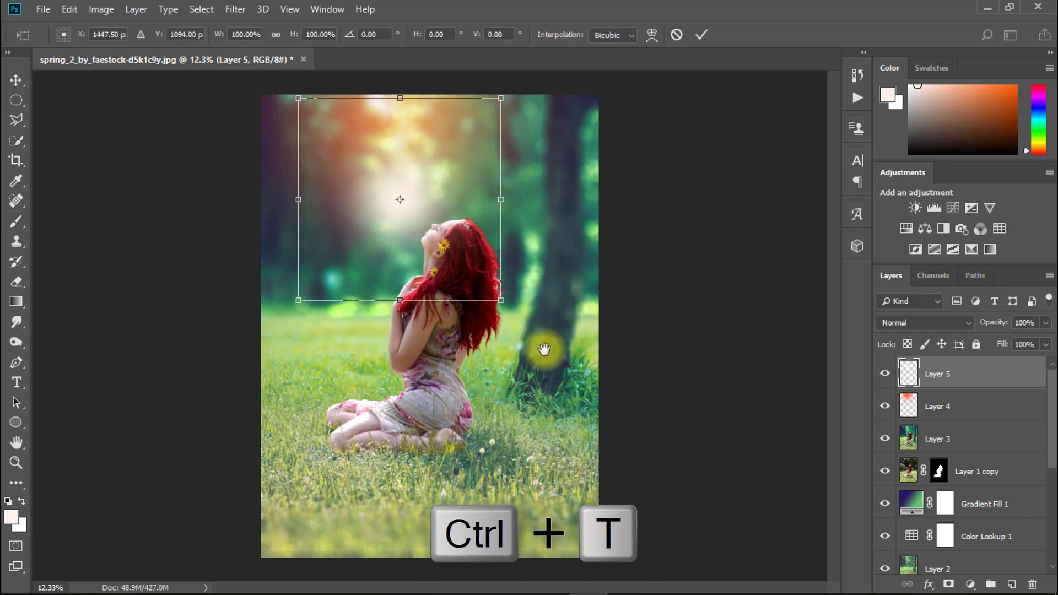
{"action": "left_click_drag", "start_coordinate": [498, 301], "coordinate": [569, 369]}
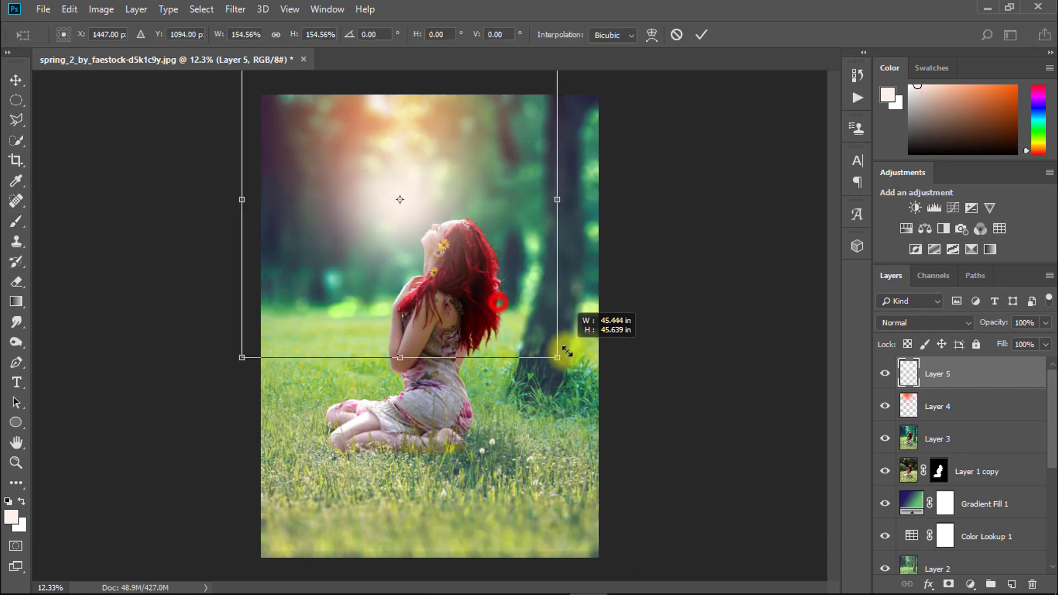
{"action": "mouse_move", "coordinate": [529, 329]}
{"action": "left_mouse_down"}
{"action": "mouse_move", "coordinate": [518, 224]}
{"action": "mouse_move", "coordinate": [518, 234]}
{"action": "left_mouse_up"}
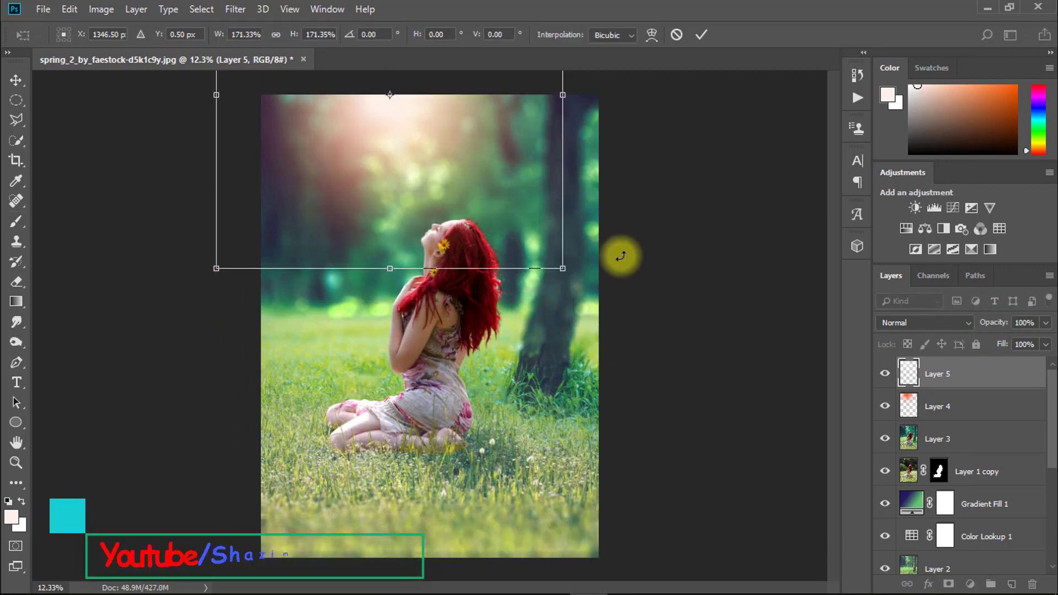
{"action": "left_click_drag", "start_coordinate": [992, 323], "coordinate": [937, 324]}
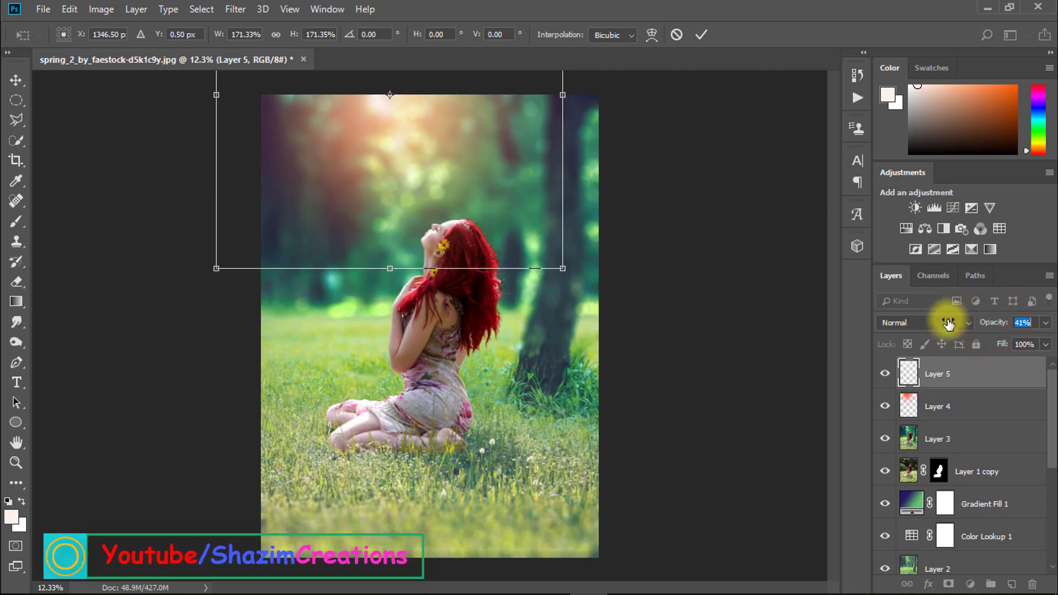
{"action": "key", "text": "Return"}
{"action": "key", "text": "b"}
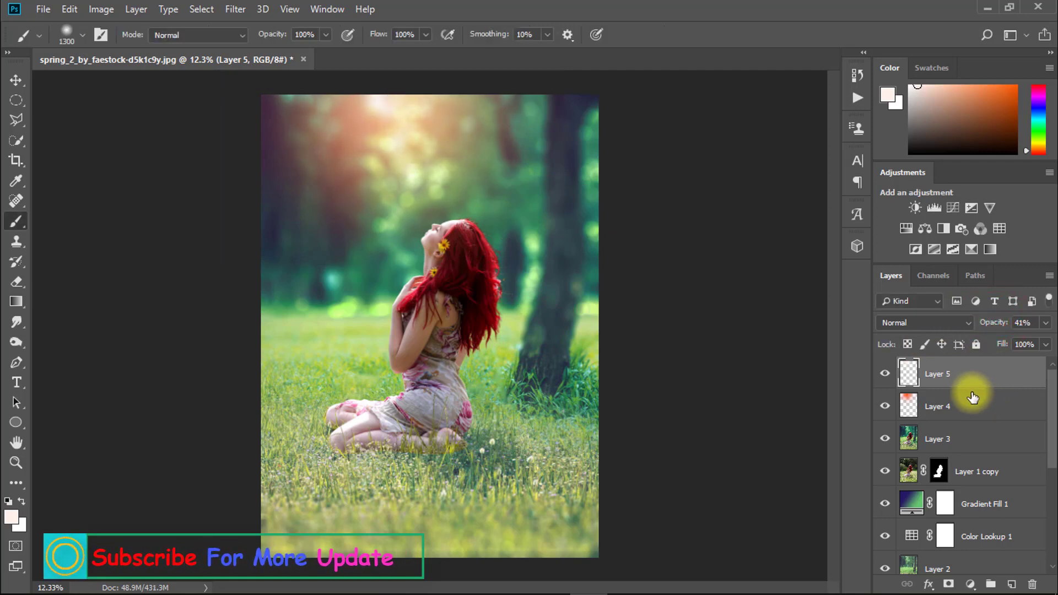
{"action": "left_click", "coordinate": [967, 402]}
{"action": "left_click_drag", "start_coordinate": [991, 324], "coordinate": [977, 324]}
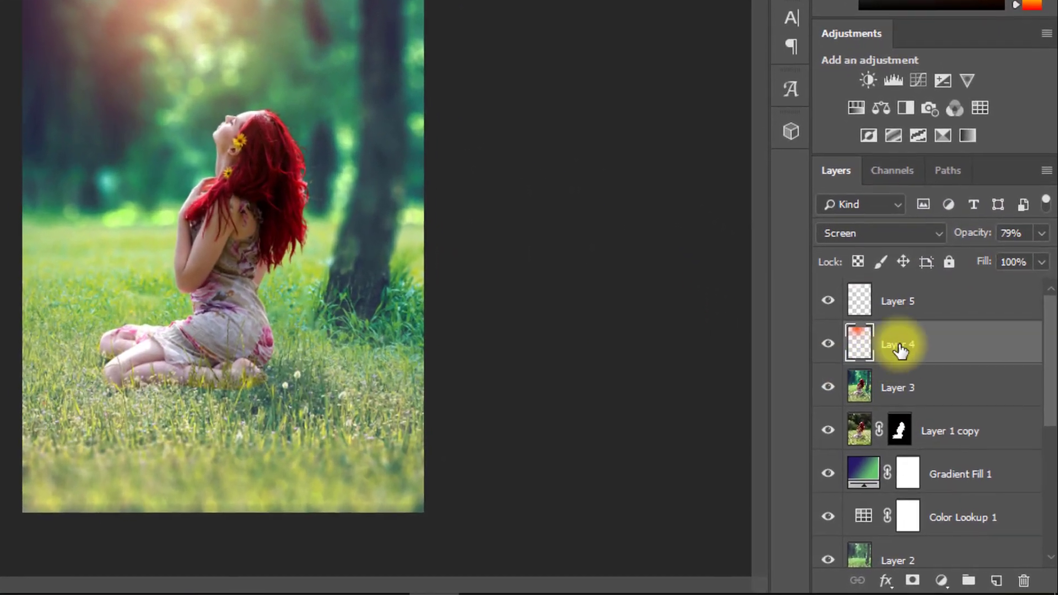
Merge all visible layers into a new Layer 6 and launch Color Efex Pro 4 on it.
{"action": "left_click", "coordinate": [926, 301]}
{"action": "key", "text": "ctrl+alt+shift+e"}
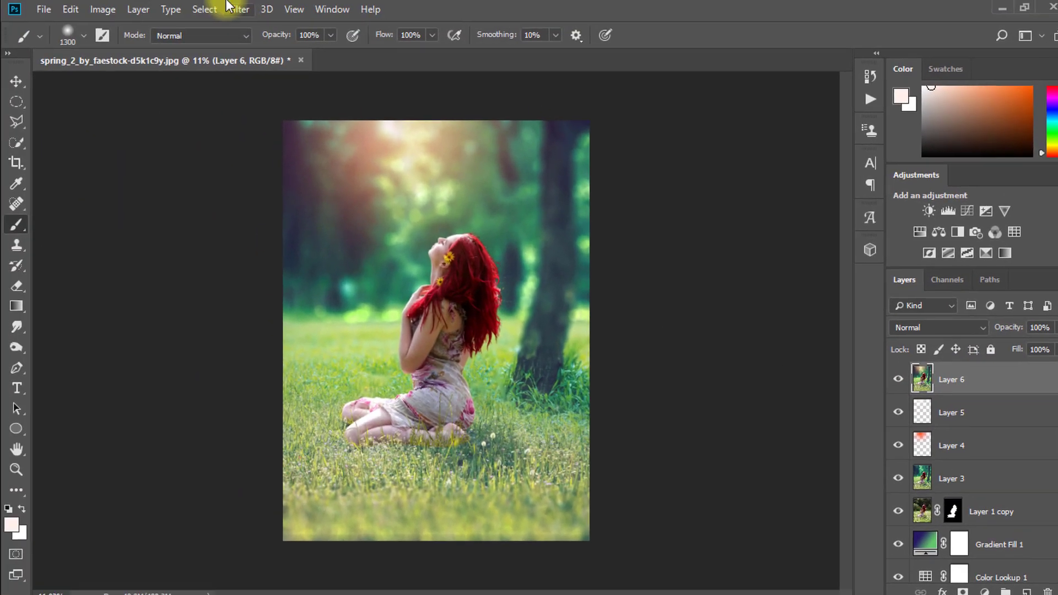
{"action": "left_click", "coordinate": [228, 6]}
{"action": "mouse_move", "coordinate": [387, 499]}
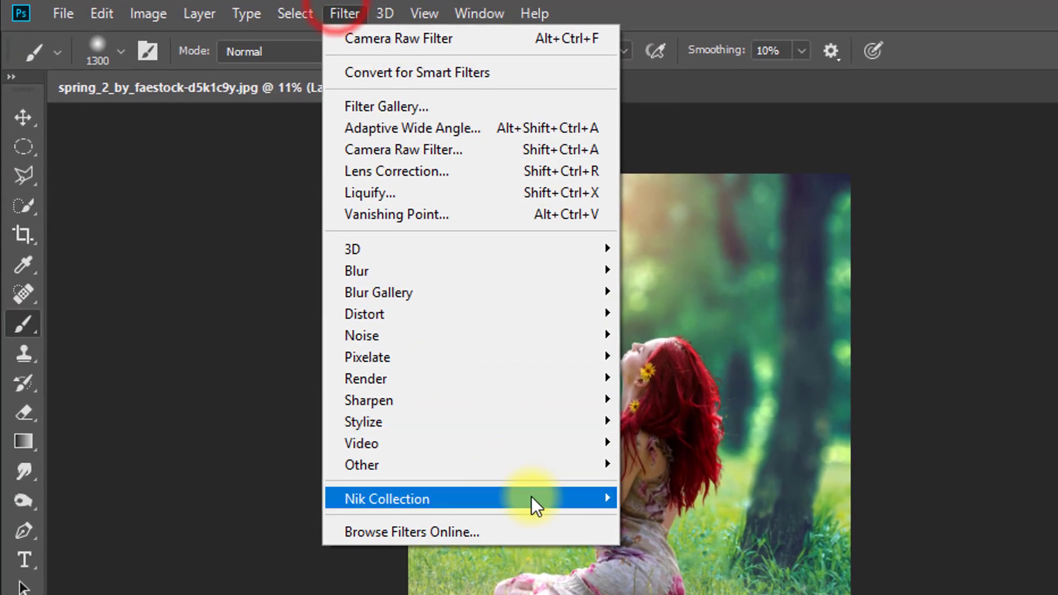
{"action": "left_click", "coordinate": [537, 497]}
{"action": "left_click", "coordinate": [710, 517]}
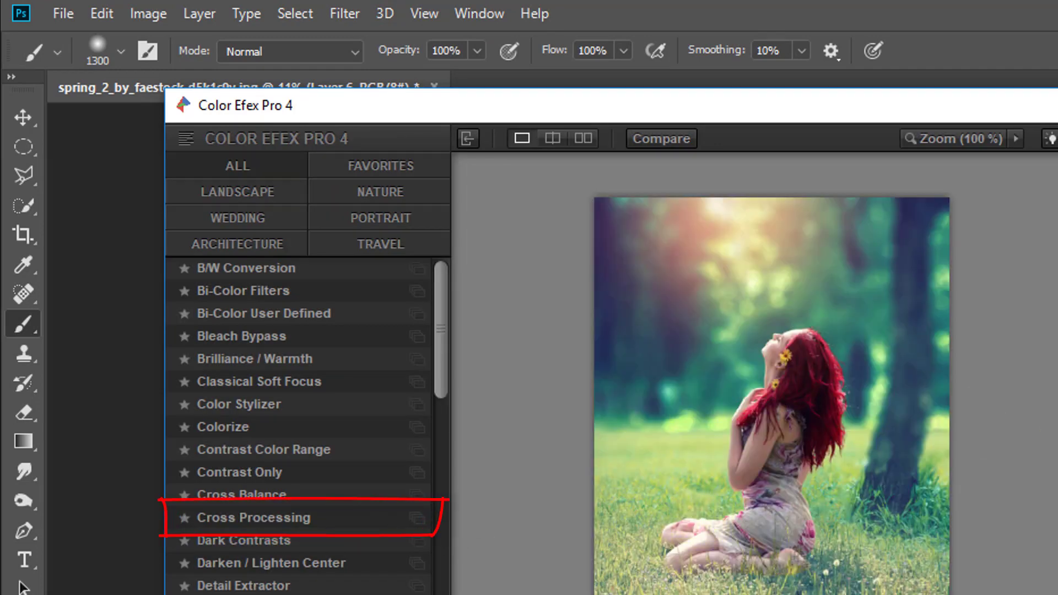
Apply the Cross Processing filter using method T04 and return the result to Photoshop.
{"action": "left_click", "coordinate": [331, 519]}
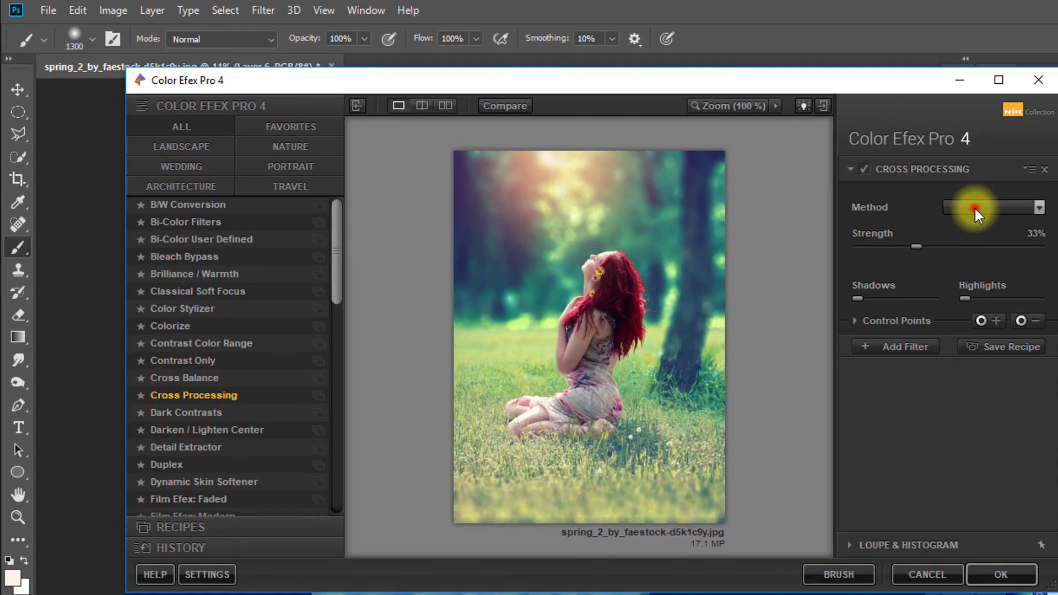
{"action": "left_click", "coordinate": [974, 207]}
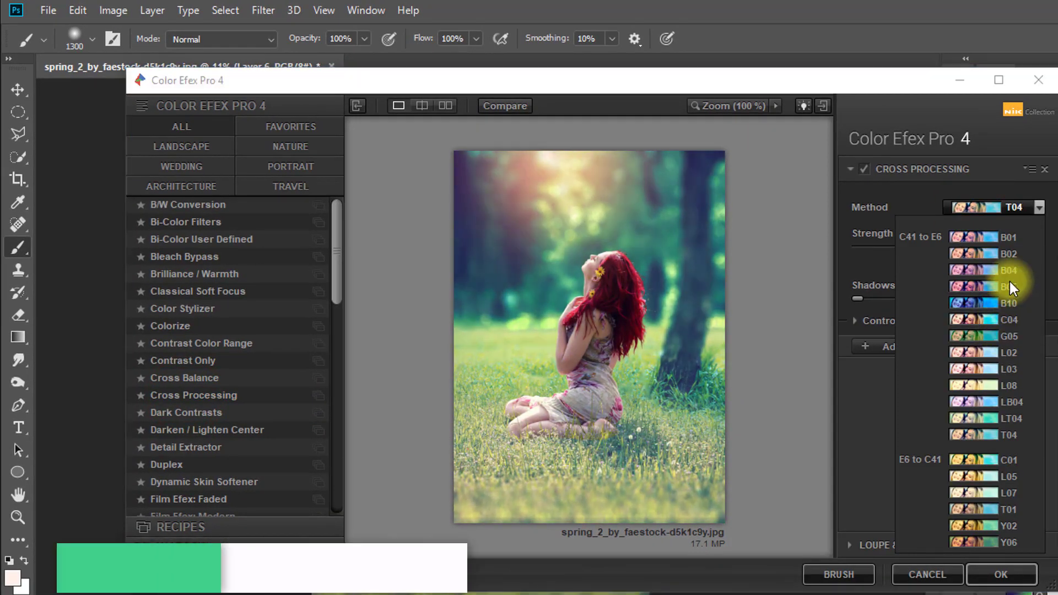
{"action": "left_click", "coordinate": [1010, 284]}
{"action": "left_click", "coordinate": [982, 212]}
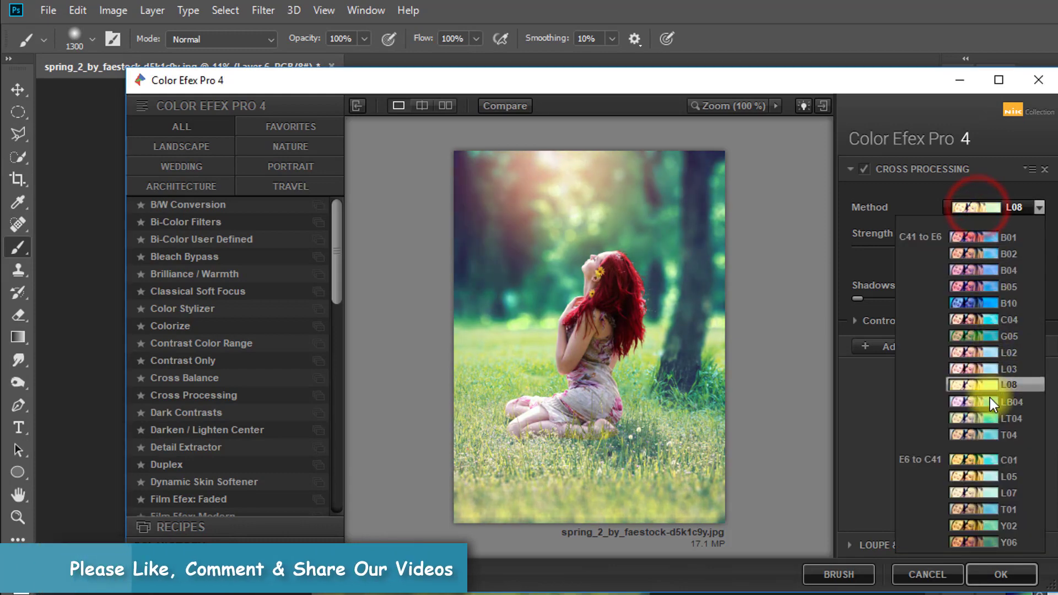
{"action": "left_click", "coordinate": [987, 433]}
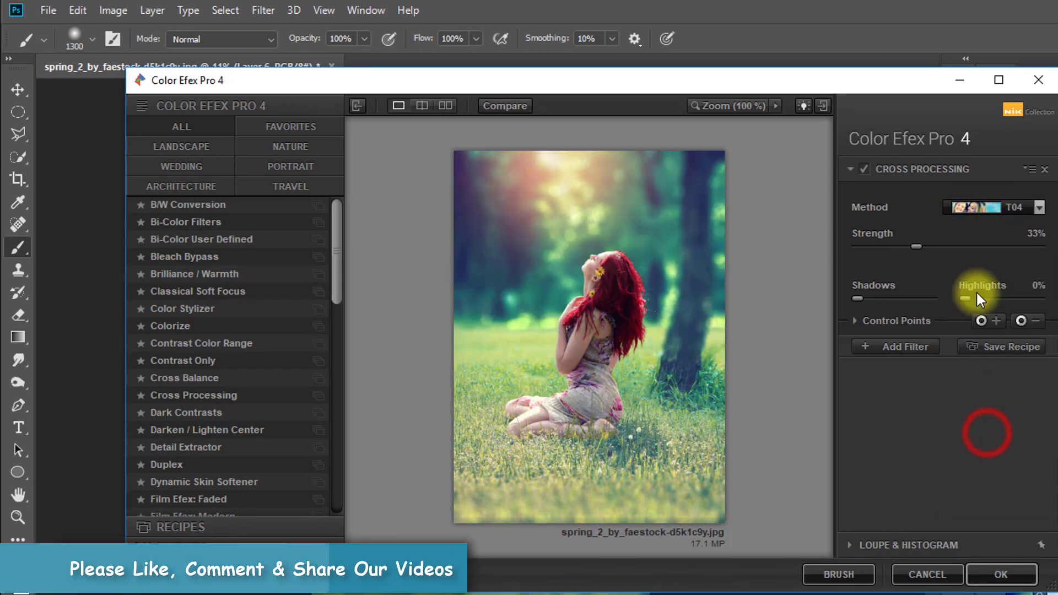
{"action": "left_click", "coordinate": [908, 346]}
{"action": "left_click", "coordinate": [990, 577]}
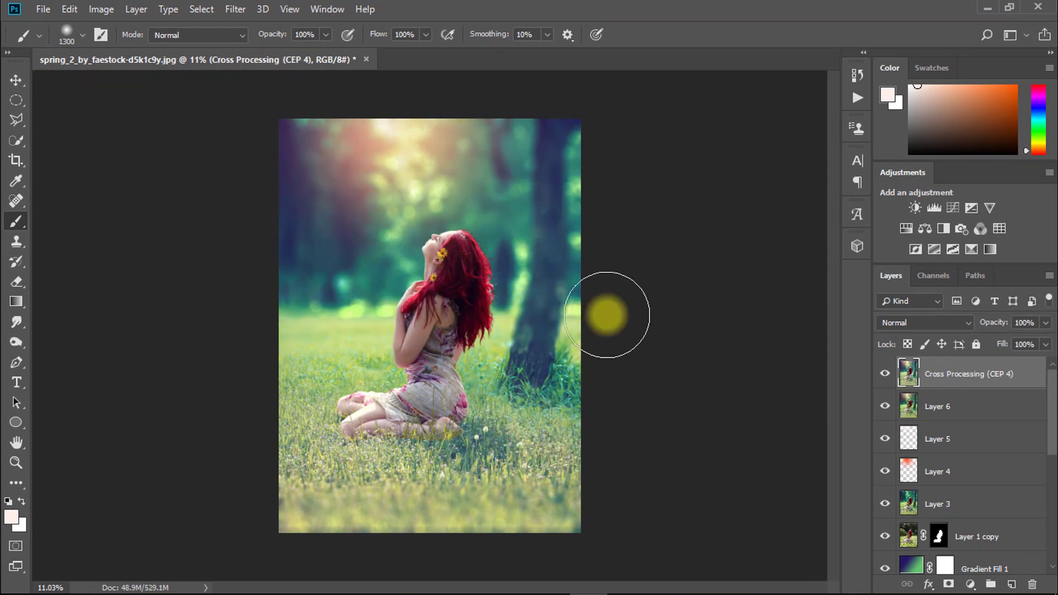
{"action": "left_click_drag", "start_coordinate": [437, 296], "coordinate": [453, 288]}
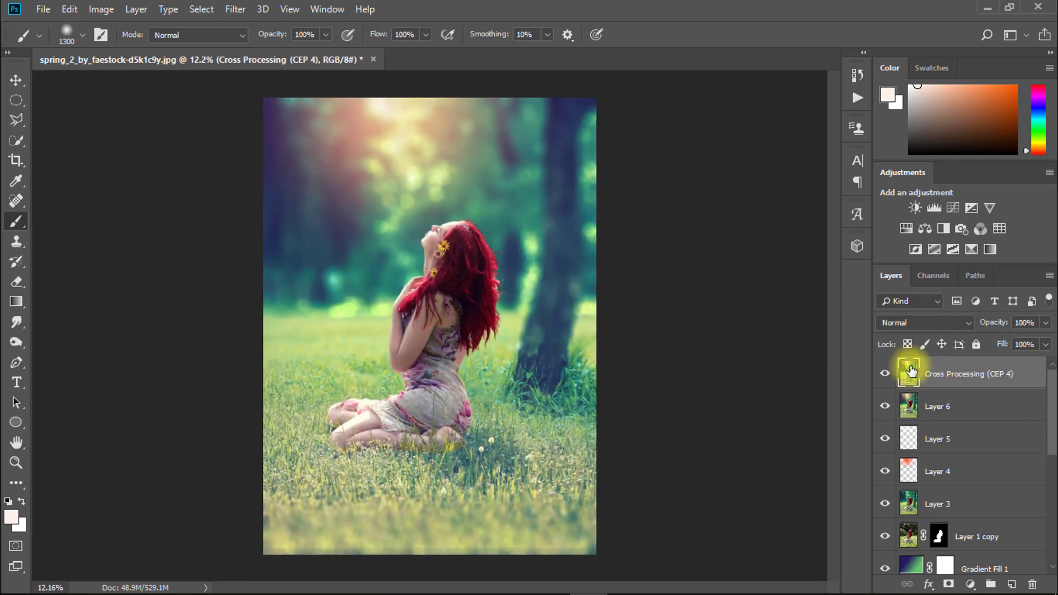
{"action": "scroll", "coordinate": [926, 391], "scroll_direction": "down", "scroll_amount": 5}
{"action": "scroll", "coordinate": [940, 407], "scroll_direction": "down", "scroll_amount": 3}
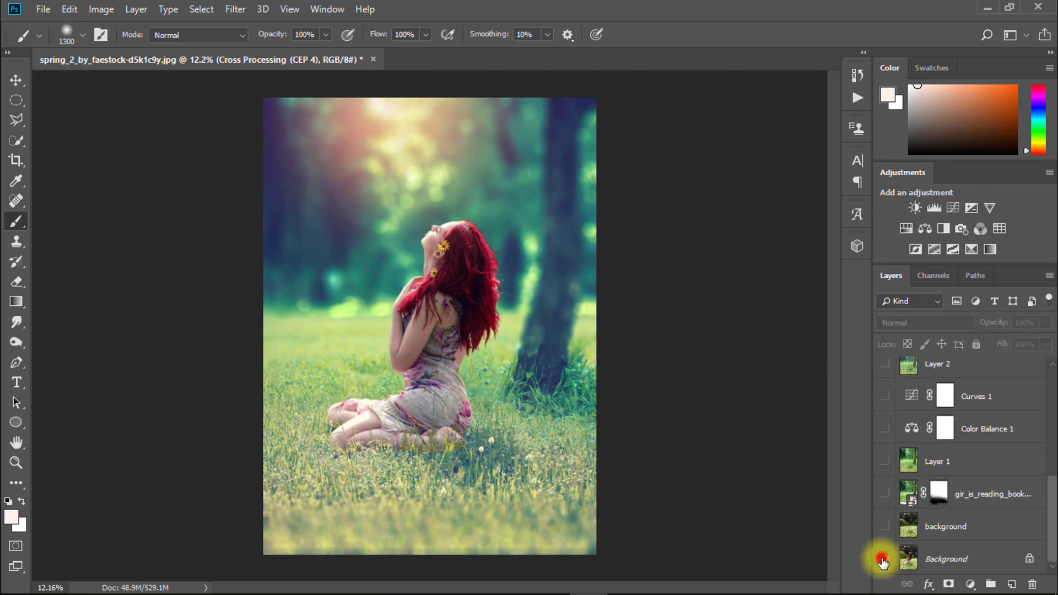
{"action": "left_click", "coordinate": [882, 561], "text": "alt"}
{"action": "left_click", "coordinate": [882, 560], "text": "alt"}
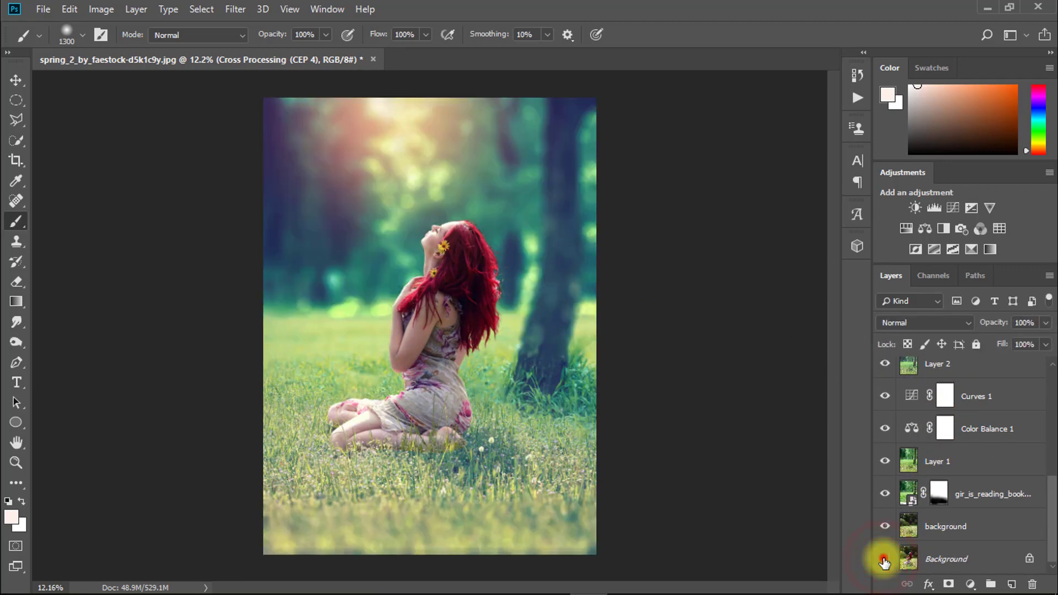
{"action": "left_click", "coordinate": [884, 562], "text": "alt"}
{"action": "left_click", "coordinate": [884, 562], "text": "alt"}
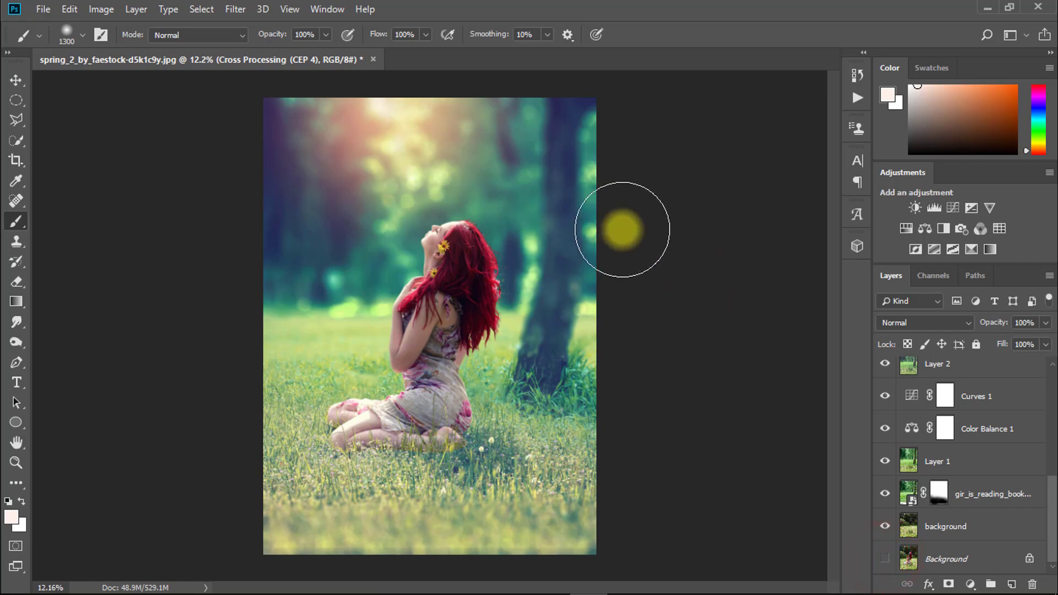
{"action": "left_click", "coordinate": [482, 187], "text": "ctrl"}
{"action": "left_click_drag", "start_coordinate": [515, 189], "coordinate": [507, 213]}
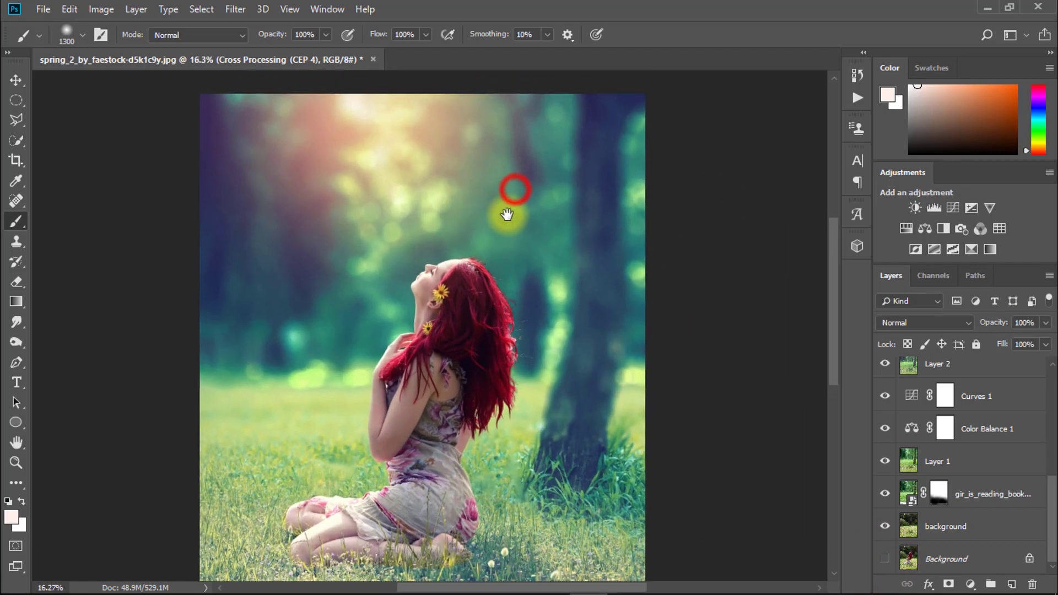
{"action": "left_click", "coordinate": [507, 214], "text": "alt"}
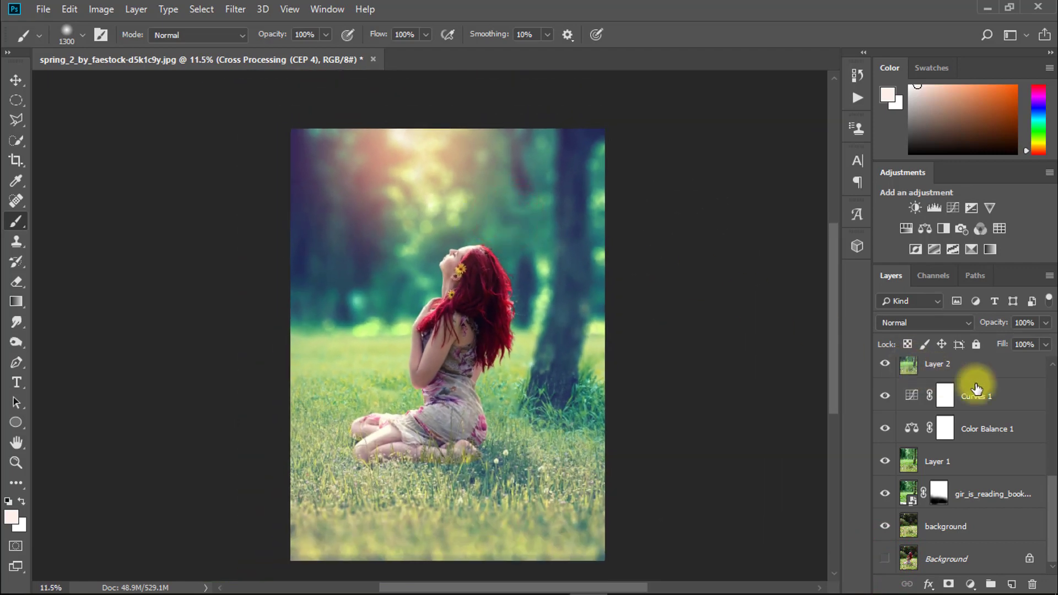
{"action": "scroll", "coordinate": [1026, 430], "scroll_direction": "up", "scroll_amount": 5}
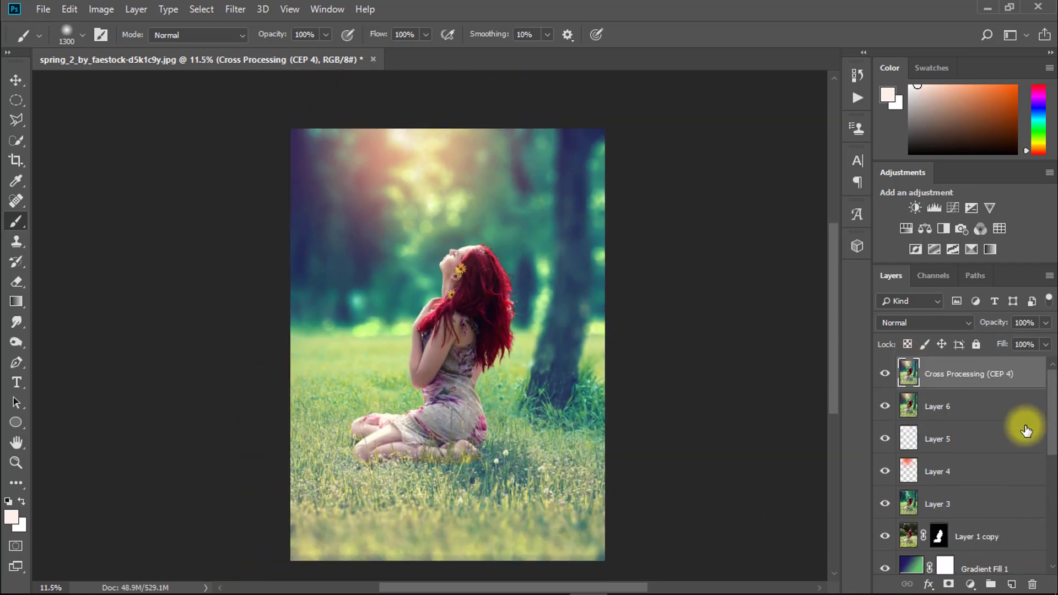
Add a white inside Stroke to the Cross Processing layer through Blending Options.
{"action": "right_click", "coordinate": [993, 376]}
{"action": "left_click", "coordinate": [868, 25]}
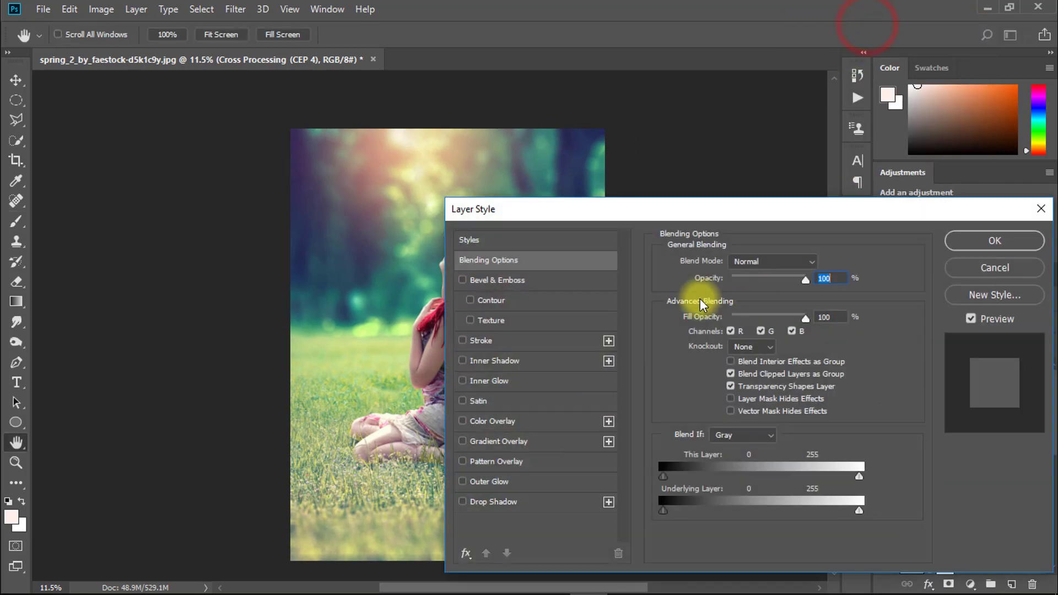
{"action": "left_click", "coordinate": [474, 340]}
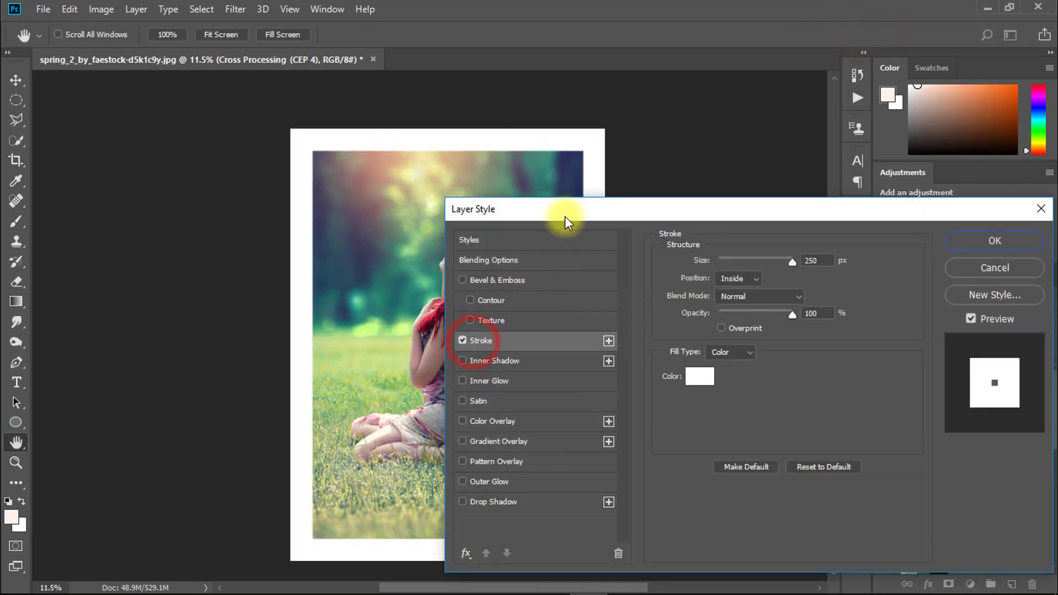
{"action": "left_click_drag", "start_coordinate": [565, 217], "coordinate": [622, 212]}
{"action": "left_click", "coordinate": [797, 272]}
{"action": "left_click", "coordinate": [789, 295]}
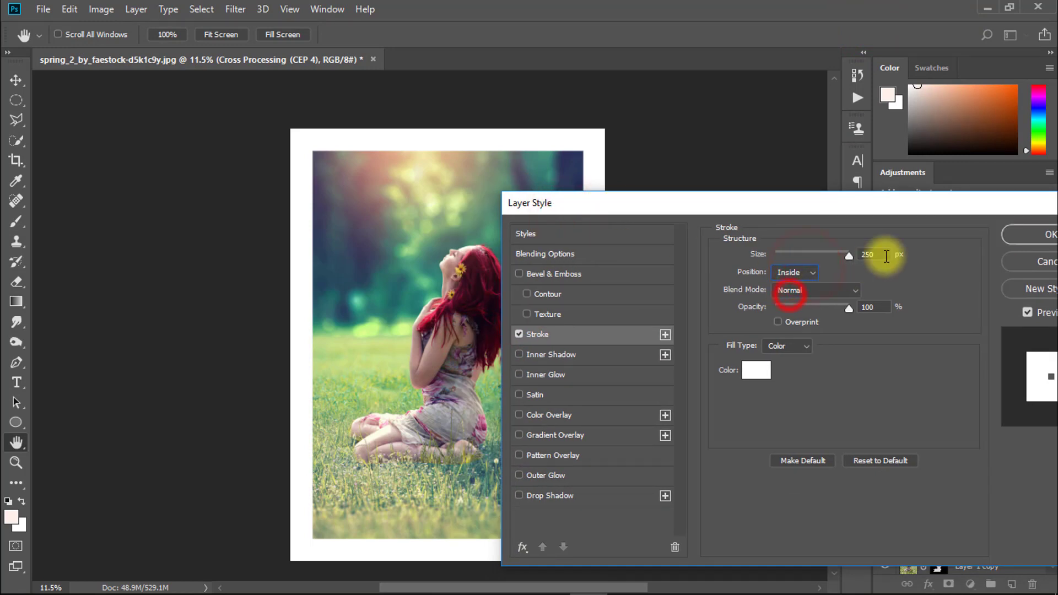
{"action": "type", "text": "15"}
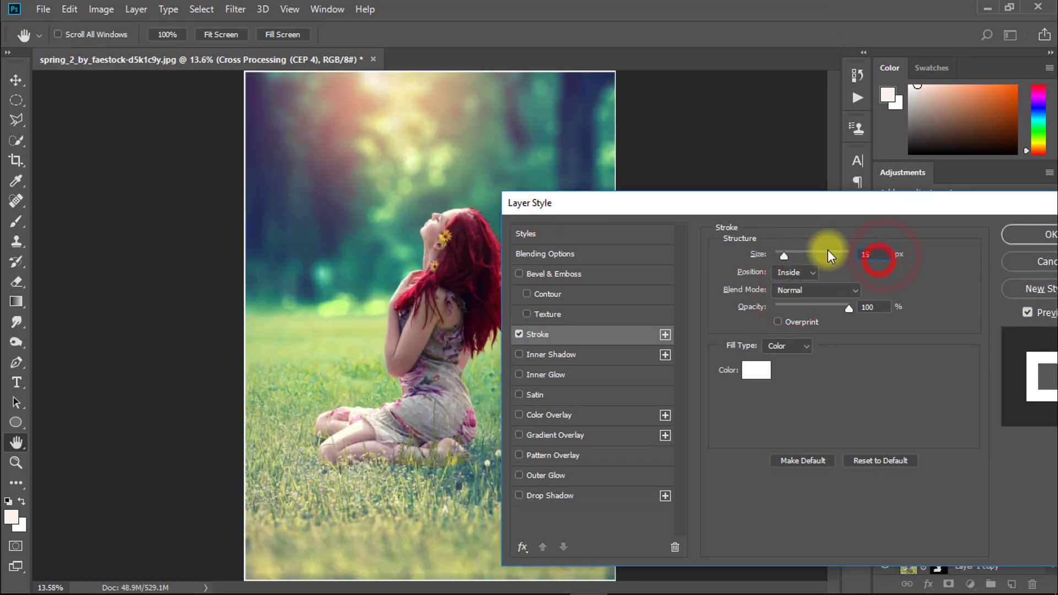
{"action": "type", "text": "25"}
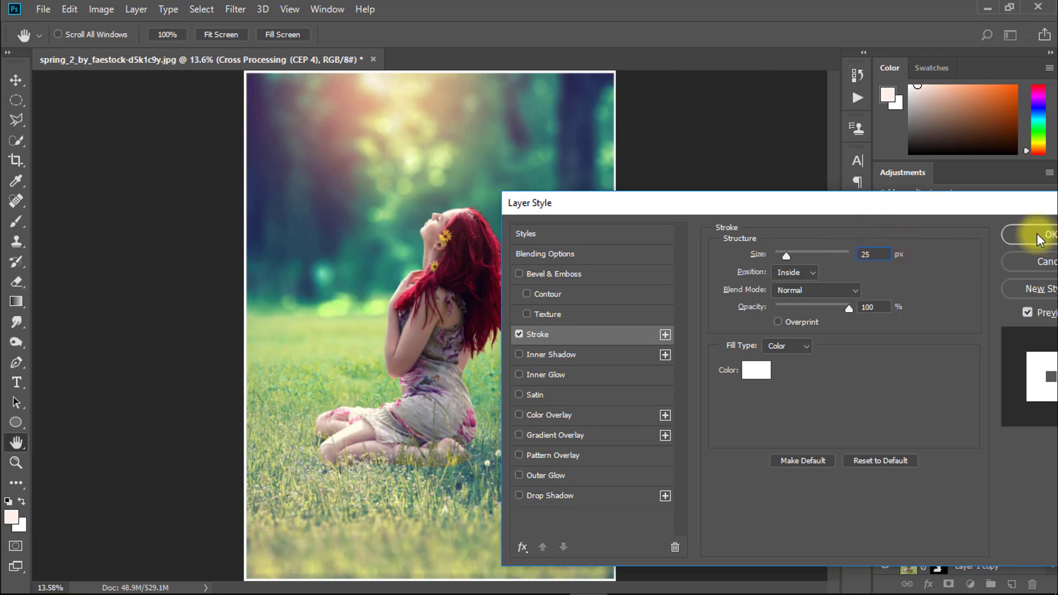
{"action": "left_click", "coordinate": [1019, 233]}
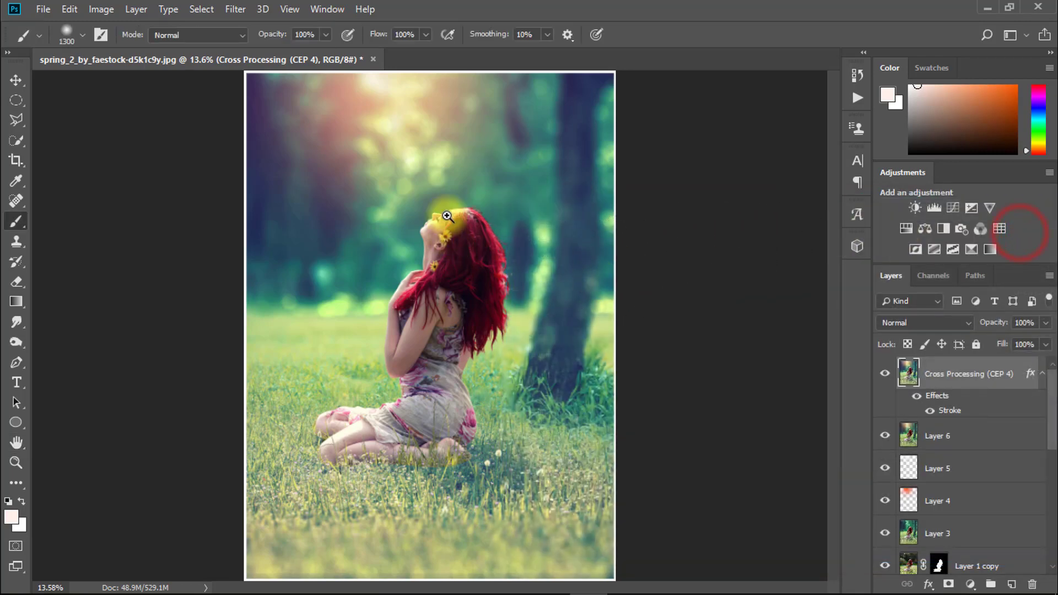
Change the border stroke size to 30 px after viewing the whole framed photo.
{"action": "scroll", "coordinate": [441, 220], "scroll_direction": "up", "scroll_amount": 3}
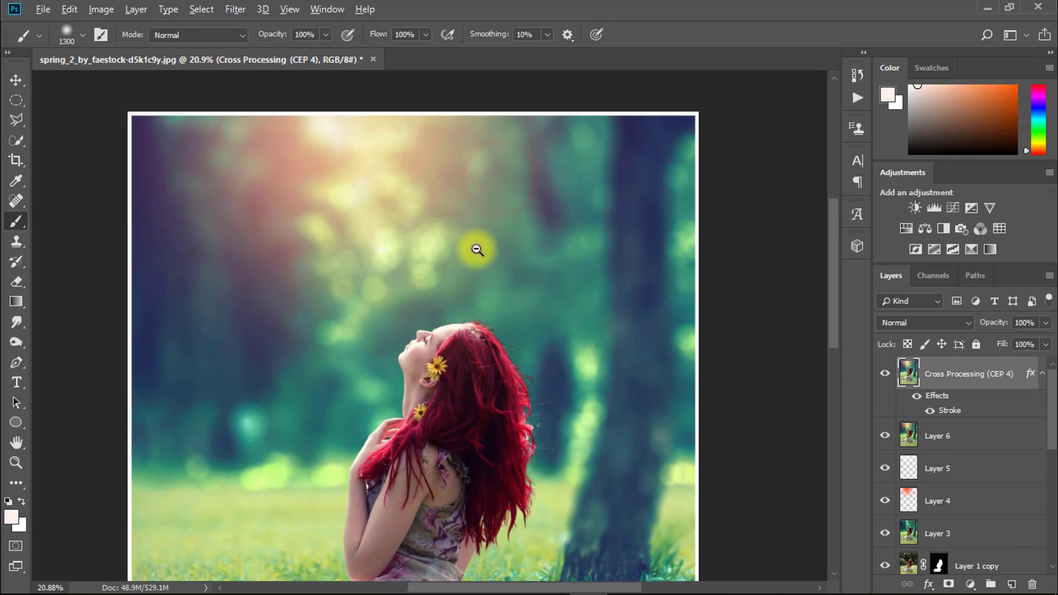
{"action": "left_click", "coordinate": [472, 246], "text": "alt"}
{"action": "left_click", "coordinate": [578, 264], "text": "alt"}
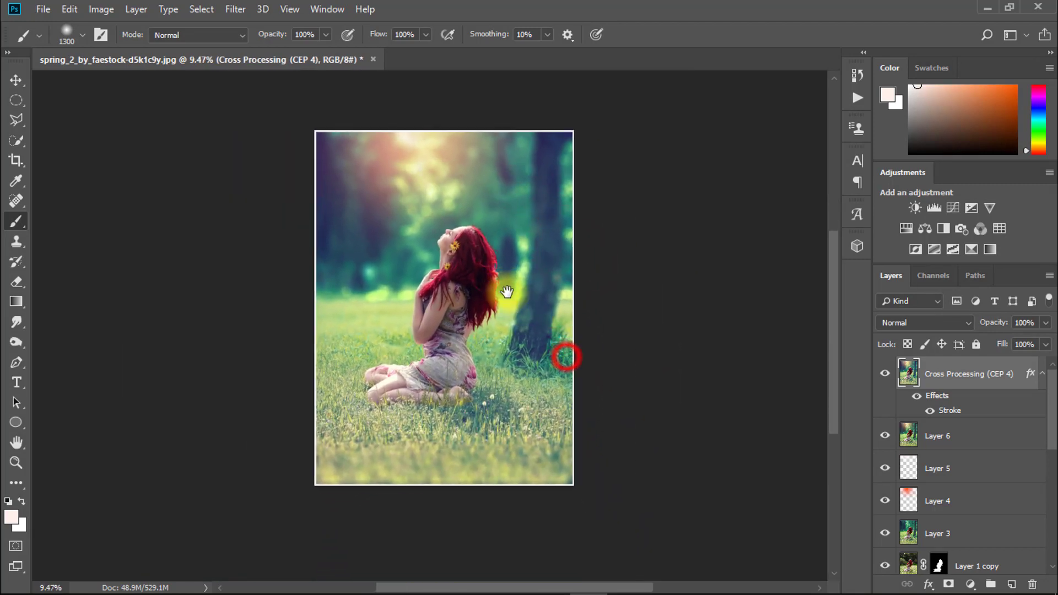
{"action": "left_click_drag", "start_coordinate": [568, 354], "coordinate": [507, 268]}
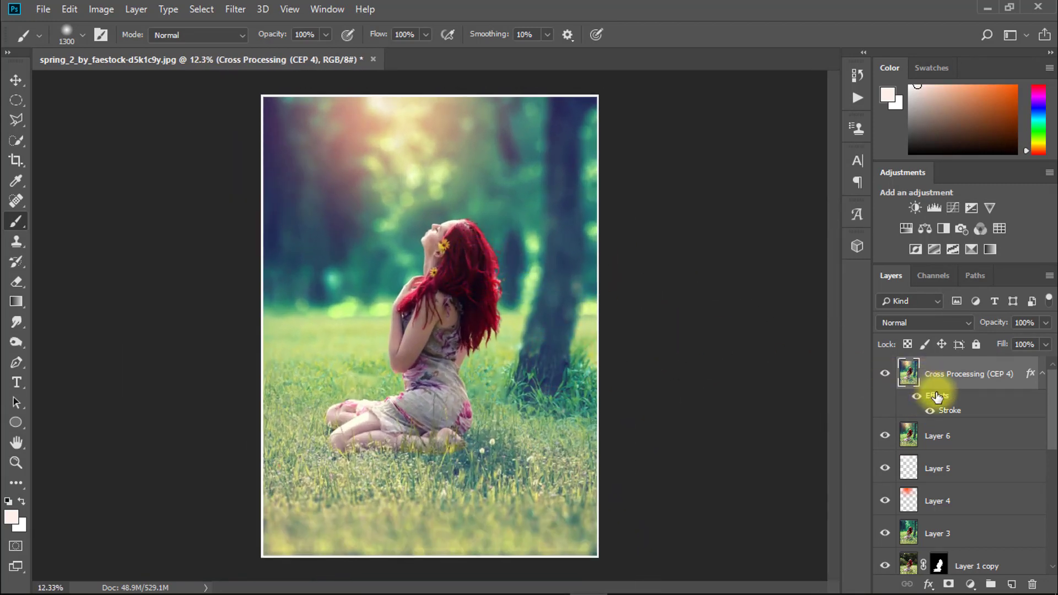
{"action": "double_click", "coordinate": [951, 413]}
{"action": "double_click", "coordinate": [819, 253]}
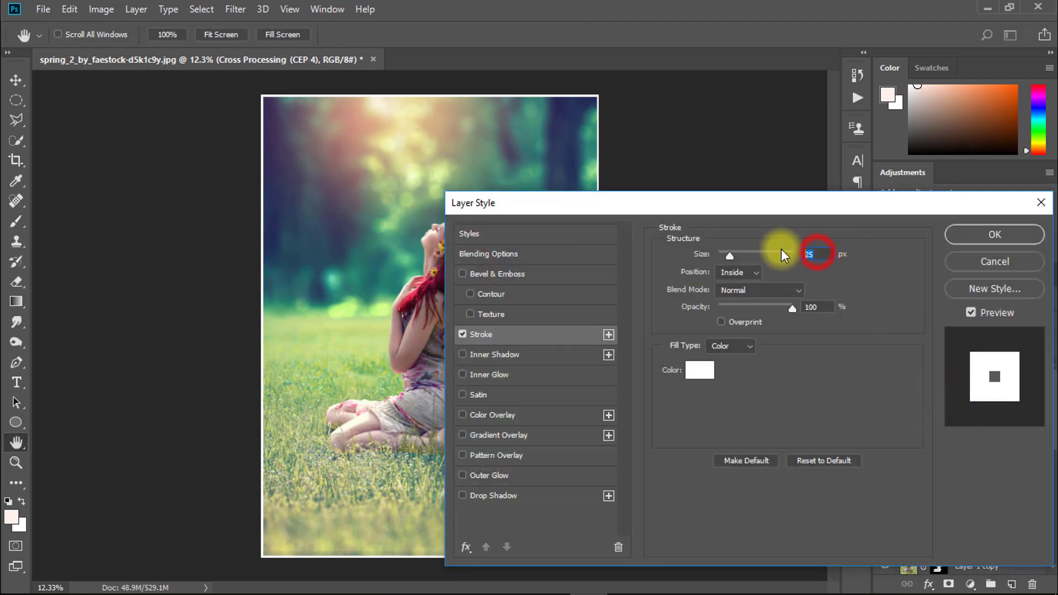
{"action": "type", "text": "30"}
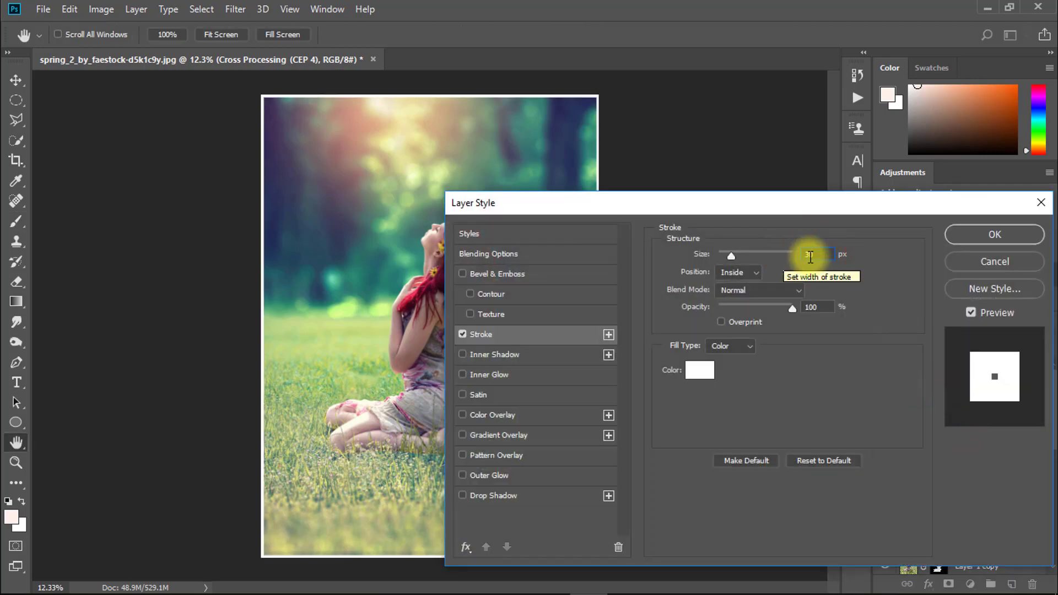
{"action": "left_click", "coordinate": [1000, 238]}
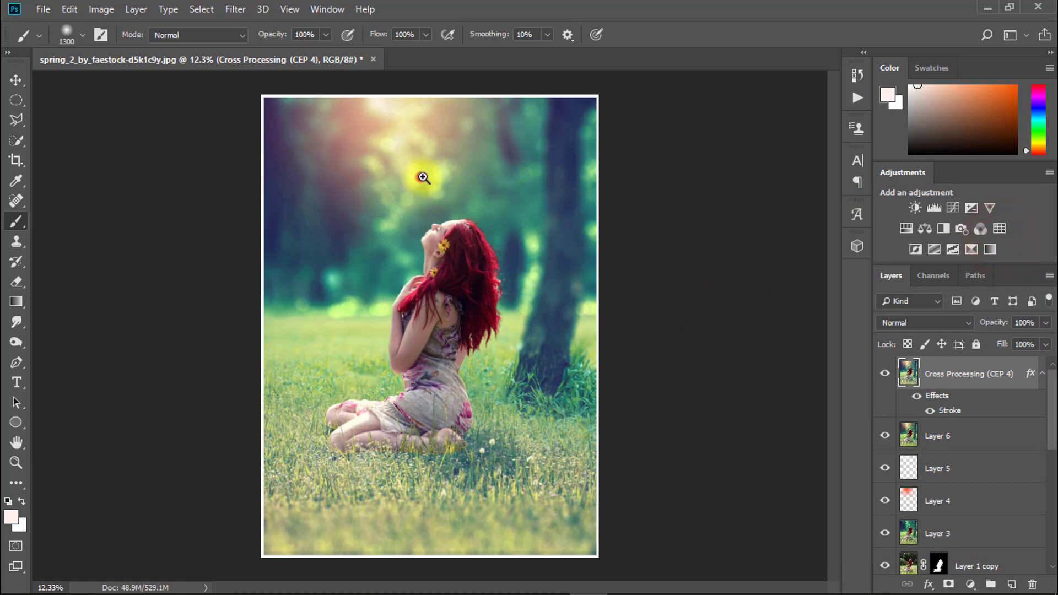
{"action": "mouse_move", "coordinate": [421, 177]}
{"action": "left_mouse_down"}
{"action": "mouse_move", "coordinate": [474, 195]}
{"action": "mouse_move", "coordinate": [389, 194]}
{"action": "left_mouse_up"}
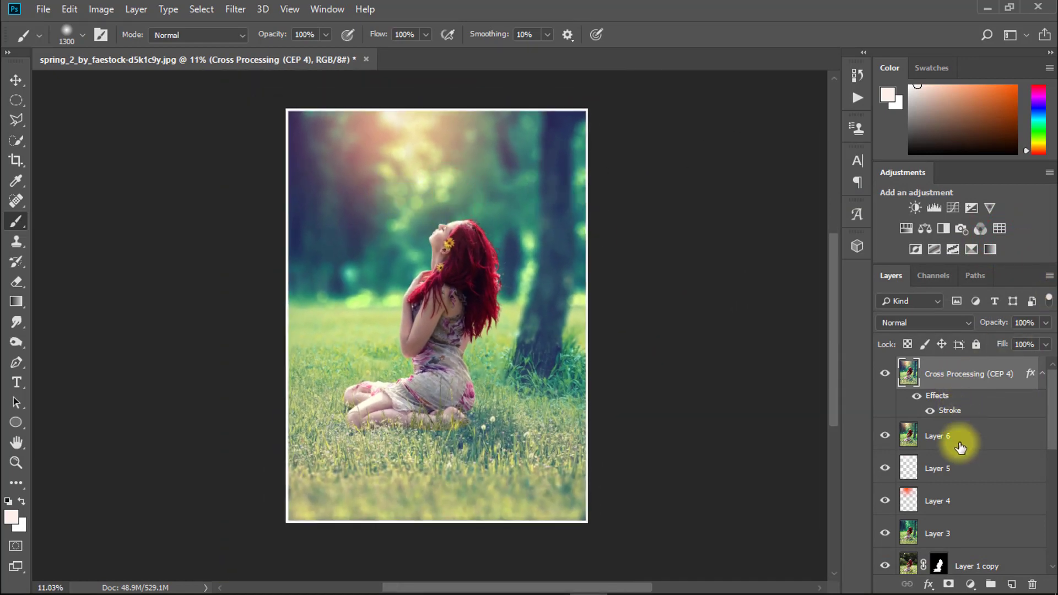
{"action": "scroll", "coordinate": [948, 457], "scroll_direction": "down", "scroll_amount": 5}
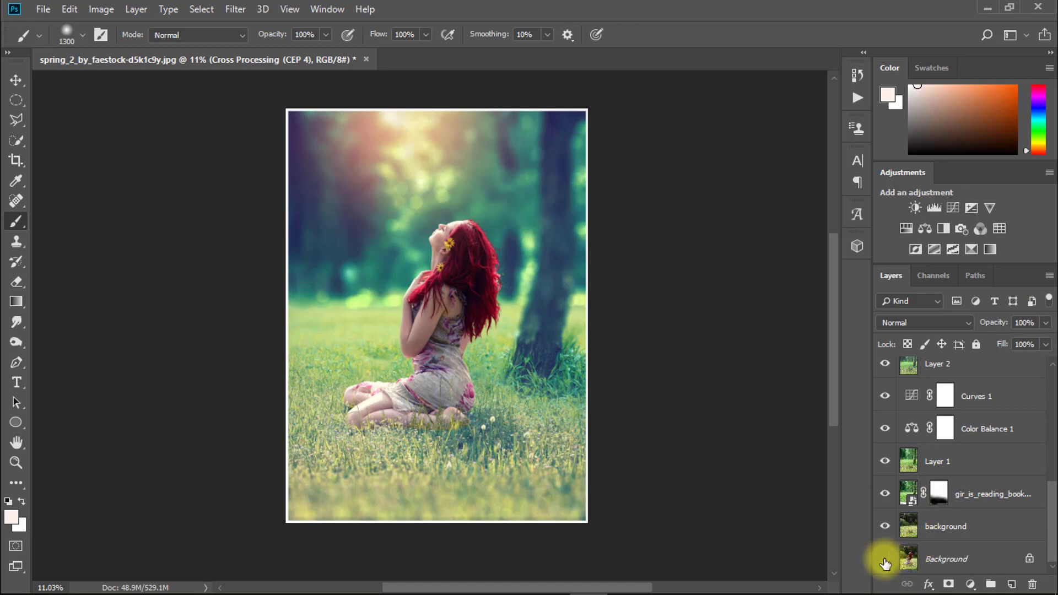
{"action": "left_click", "coordinate": [885, 561], "text": "alt"}
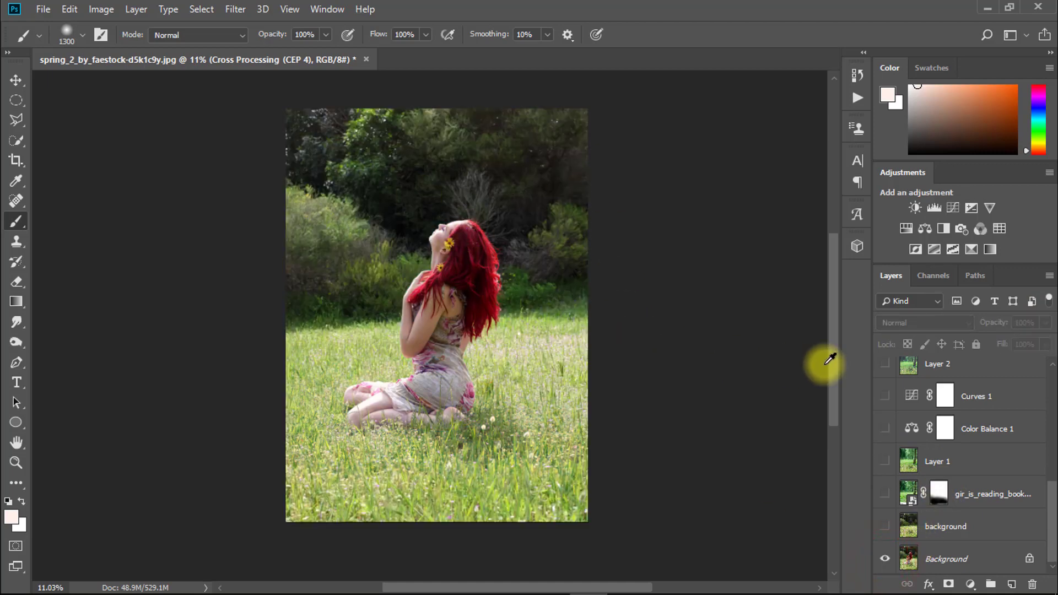
{"action": "left_click", "coordinate": [885, 561], "text": "alt"}
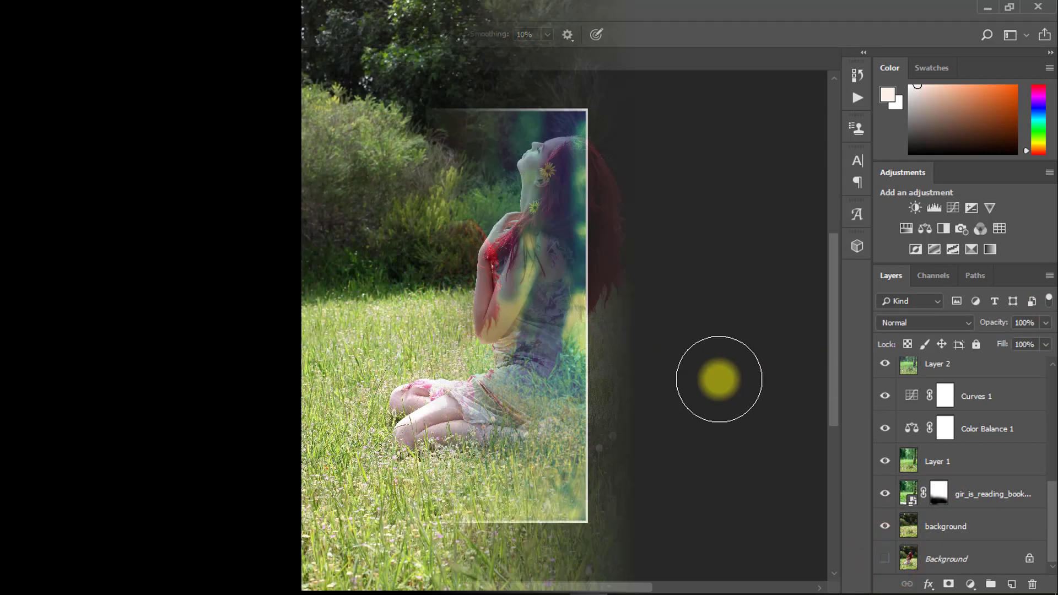